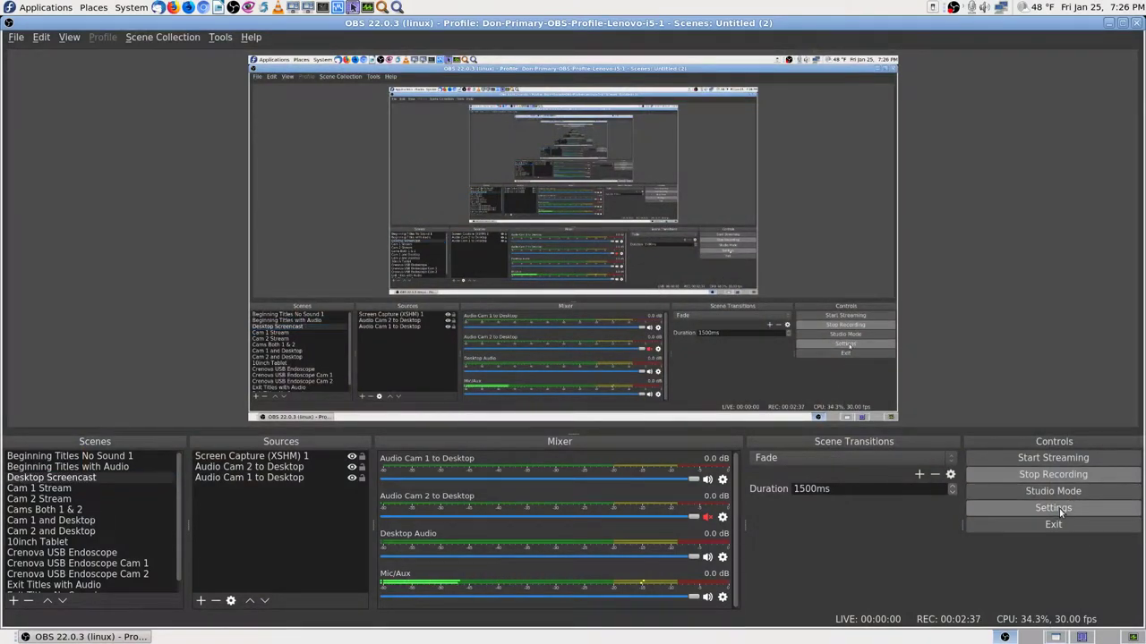
# Open OBS Settings and look through the General, Audio, Stream and Output pages.
pyautogui.click(1060, 510)
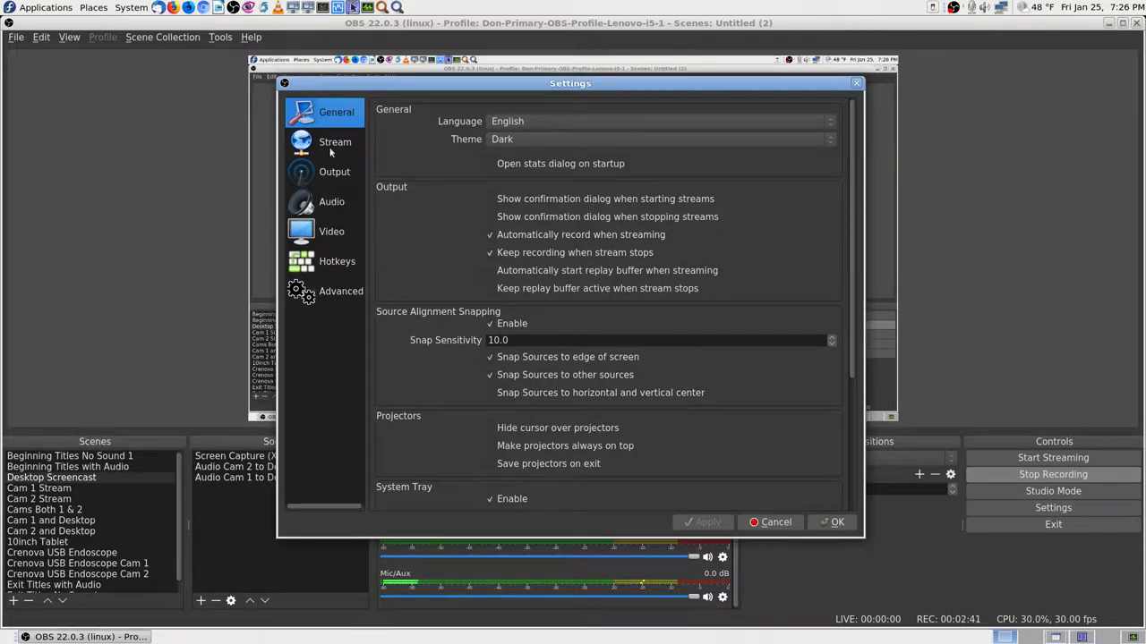
pyautogui.click(325, 204)
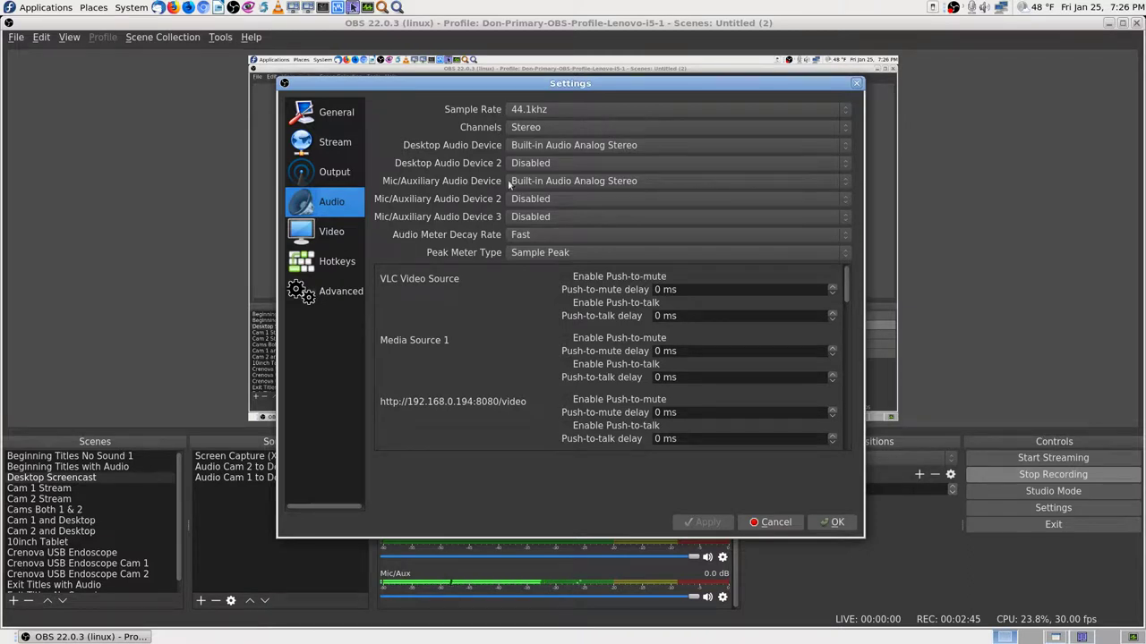
pyautogui.click(331, 148)
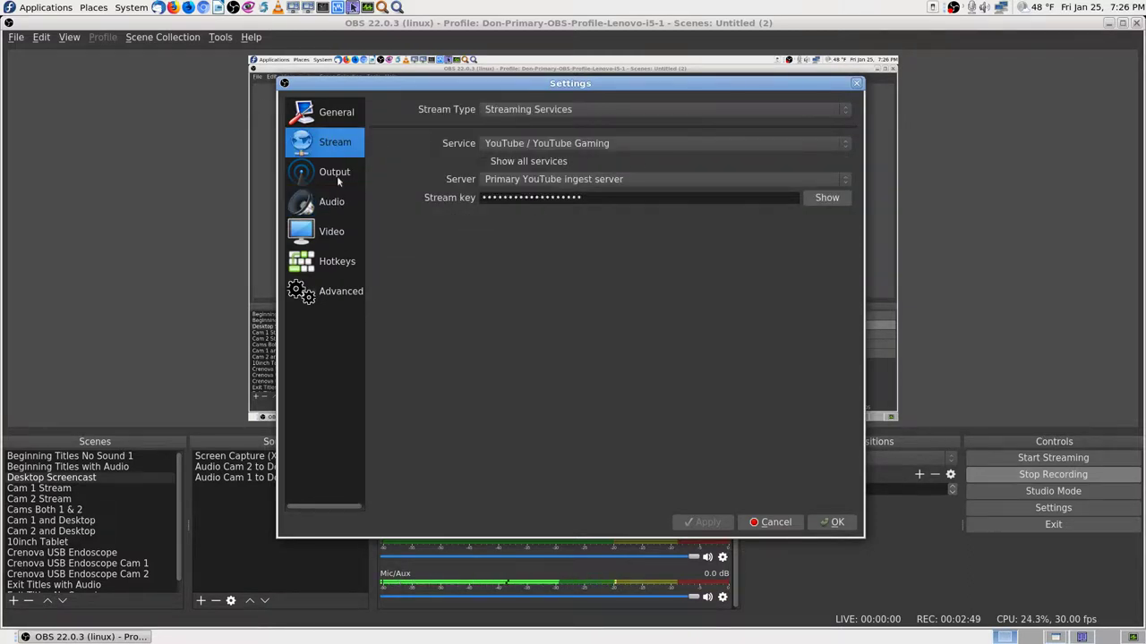
pyautogui.click(337, 176)
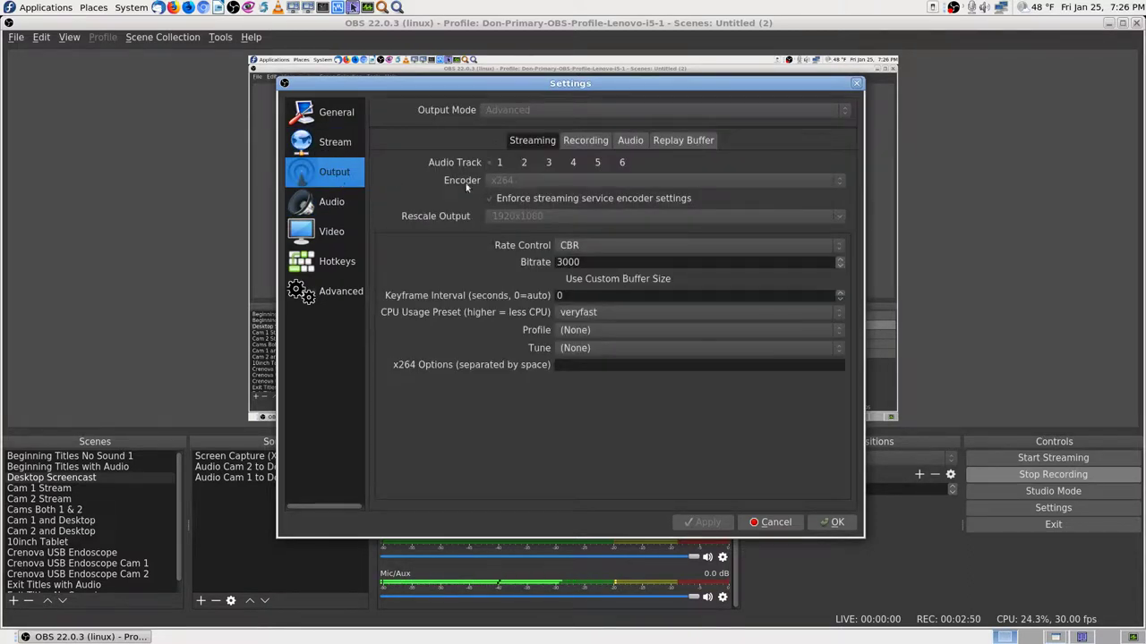
# Check the Output Audio and Recording tabs, then return to Streaming showing bitrate 3000.
pyautogui.click(631, 141)
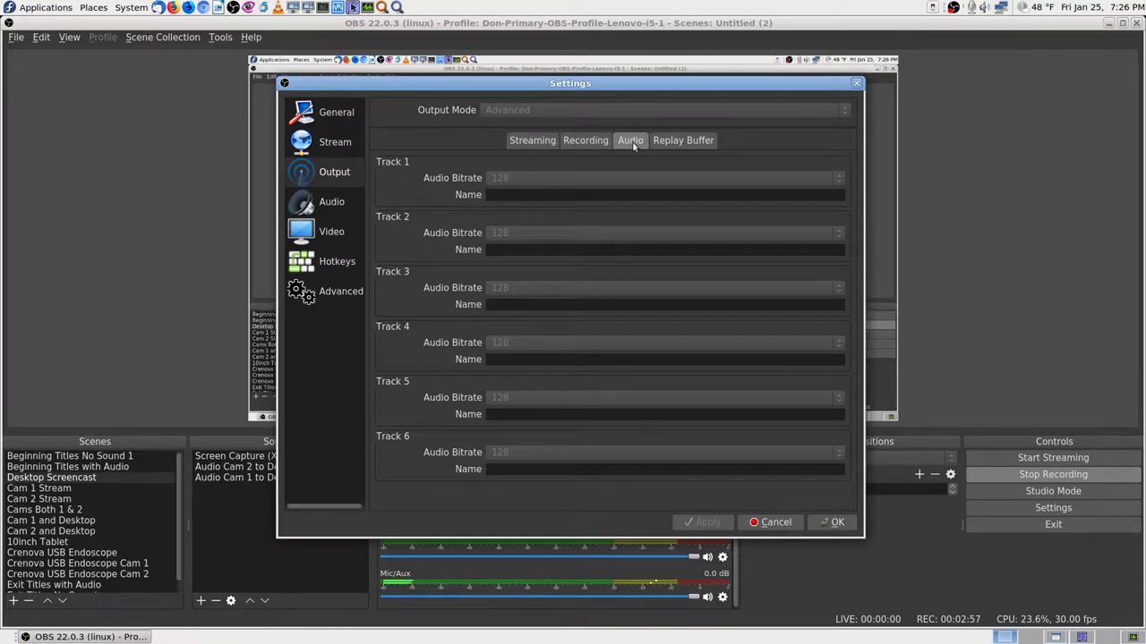
pyautogui.click(587, 143)
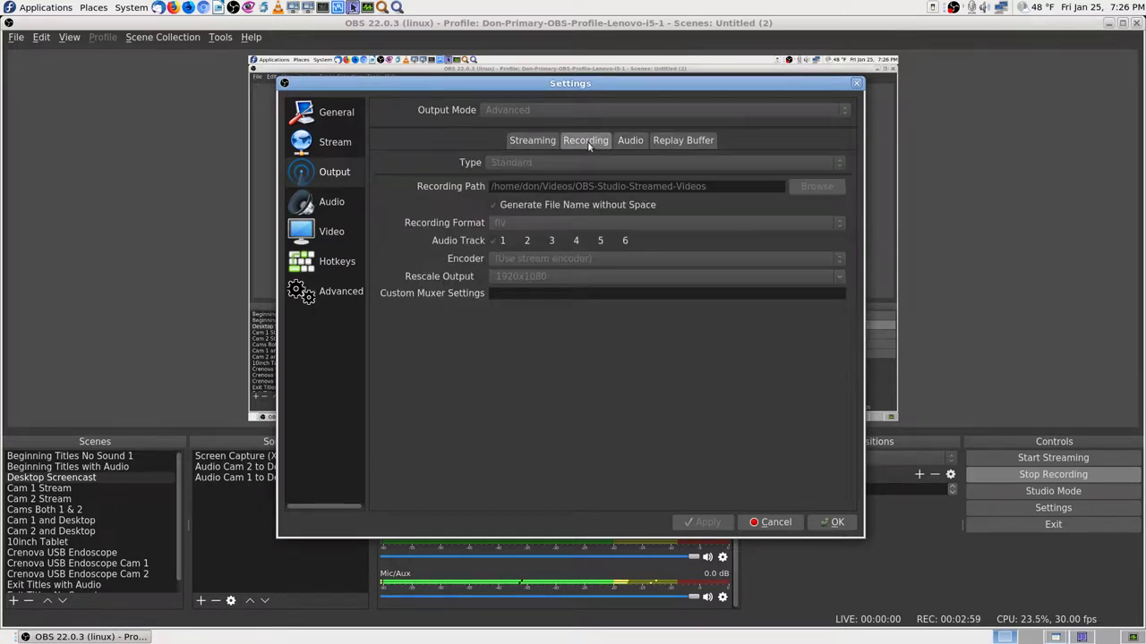
pyautogui.click(532, 142)
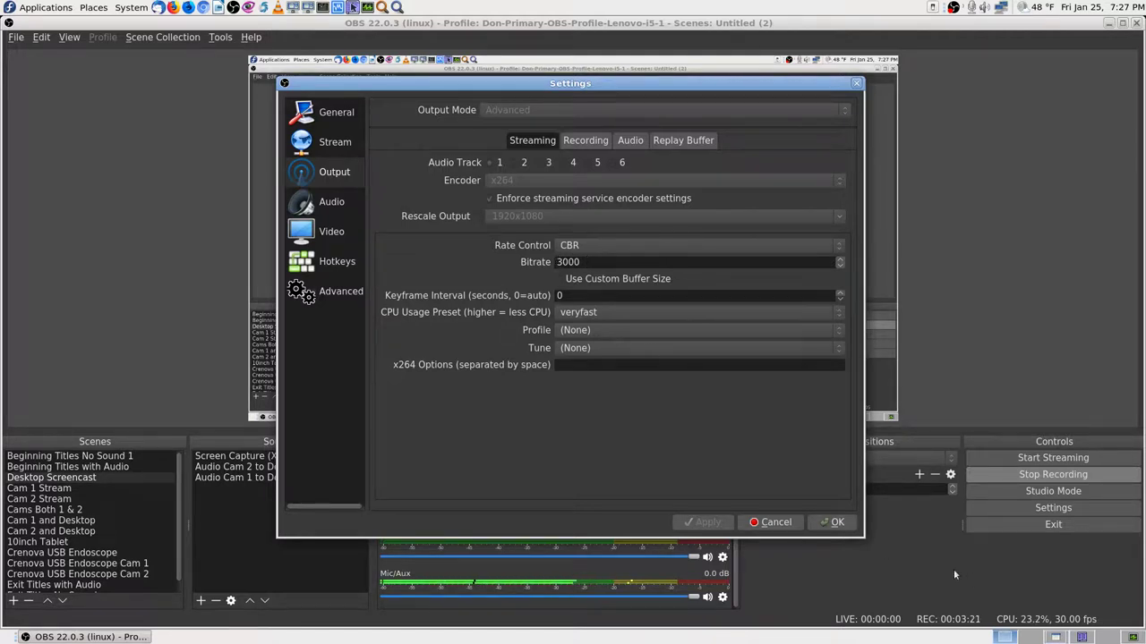
pyautogui.click(1029, 636)
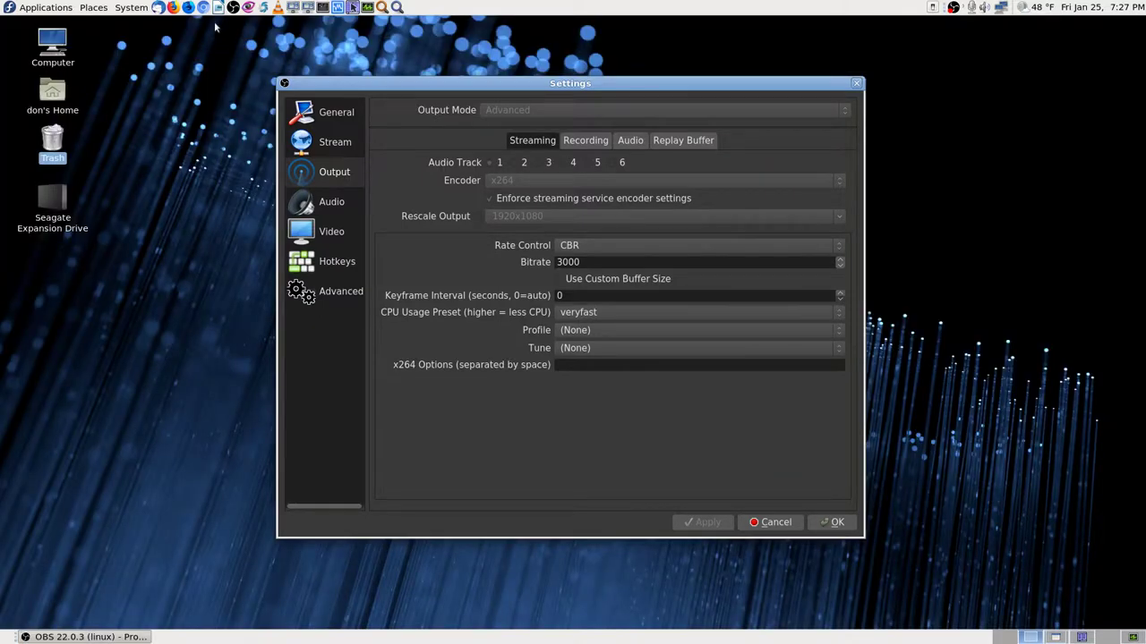
# Move the Settings dialog to the right and launch Firefox.
pyautogui.moveTo(582, 77); pyautogui.dragTo(953, 89)
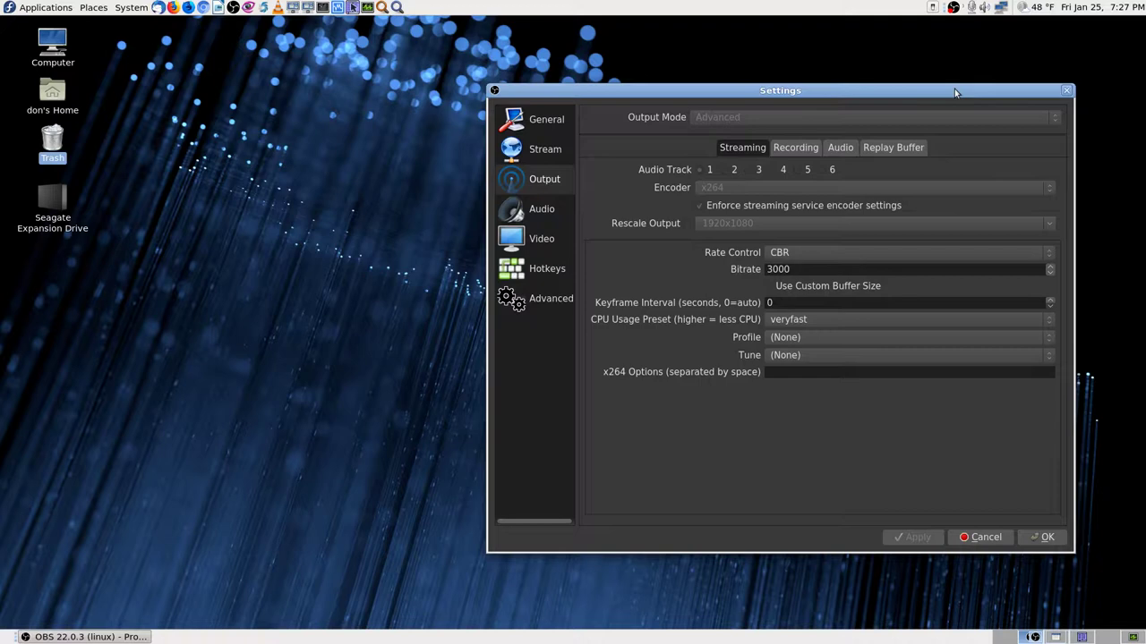
pyautogui.click(173, 8)
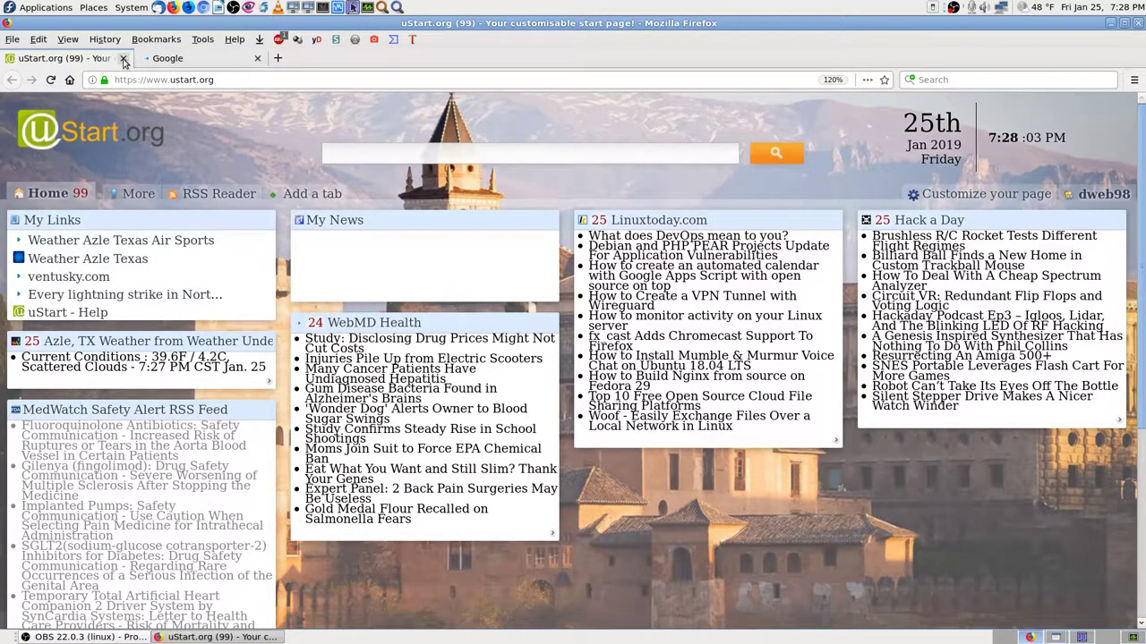
# Reopen YouTube's live encoder settings page from history and expand 1080p's 3,000–6,000 Kbps range.
pyautogui.click(104, 39)
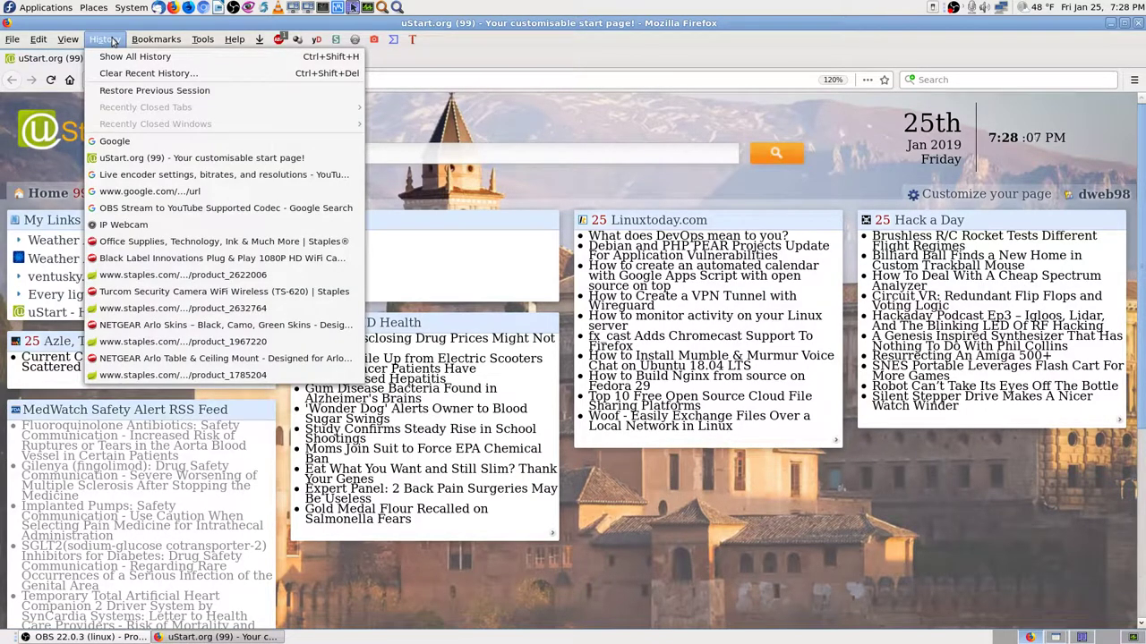
pyautogui.click(210, 175)
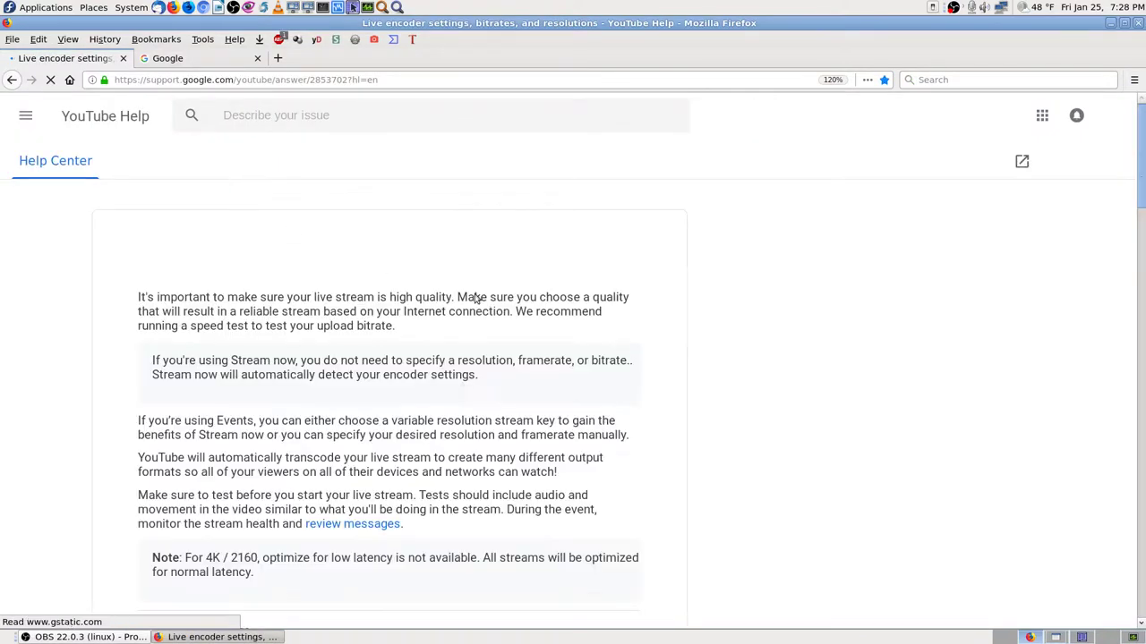
pyautogui.scroll(-4, 787, 382)
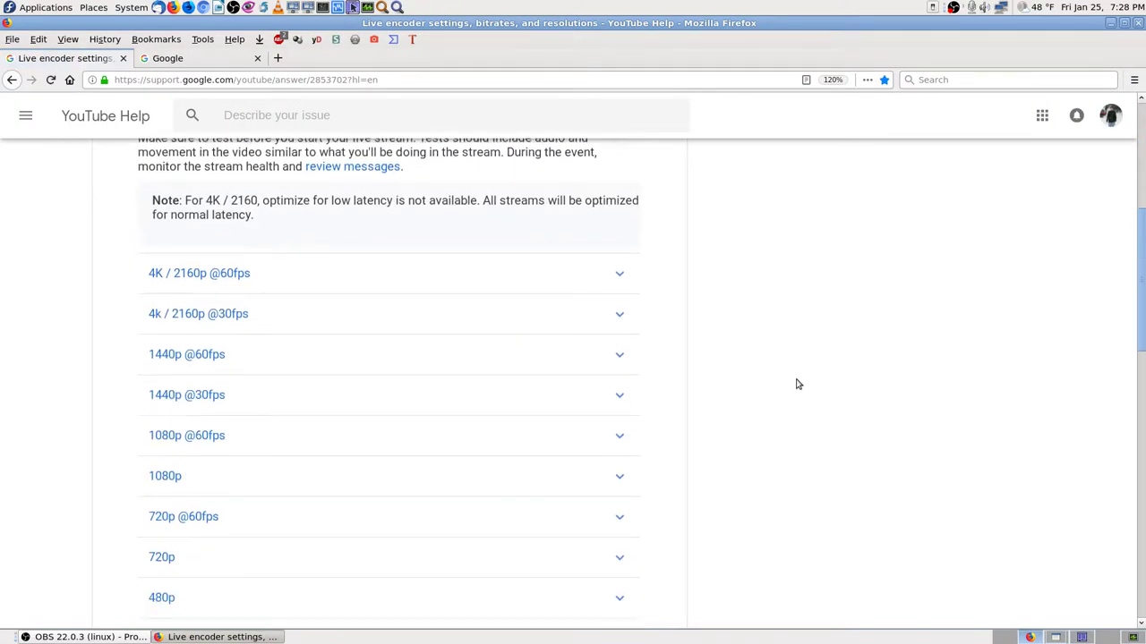
pyautogui.scroll(-2, 796, 384)
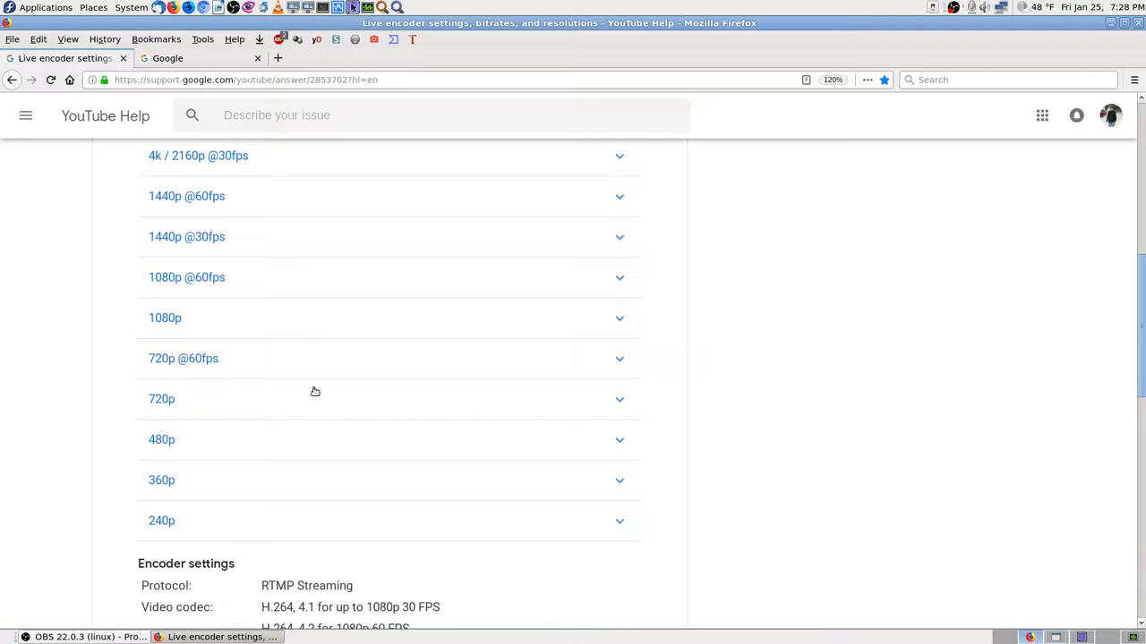
pyautogui.click(170, 320)
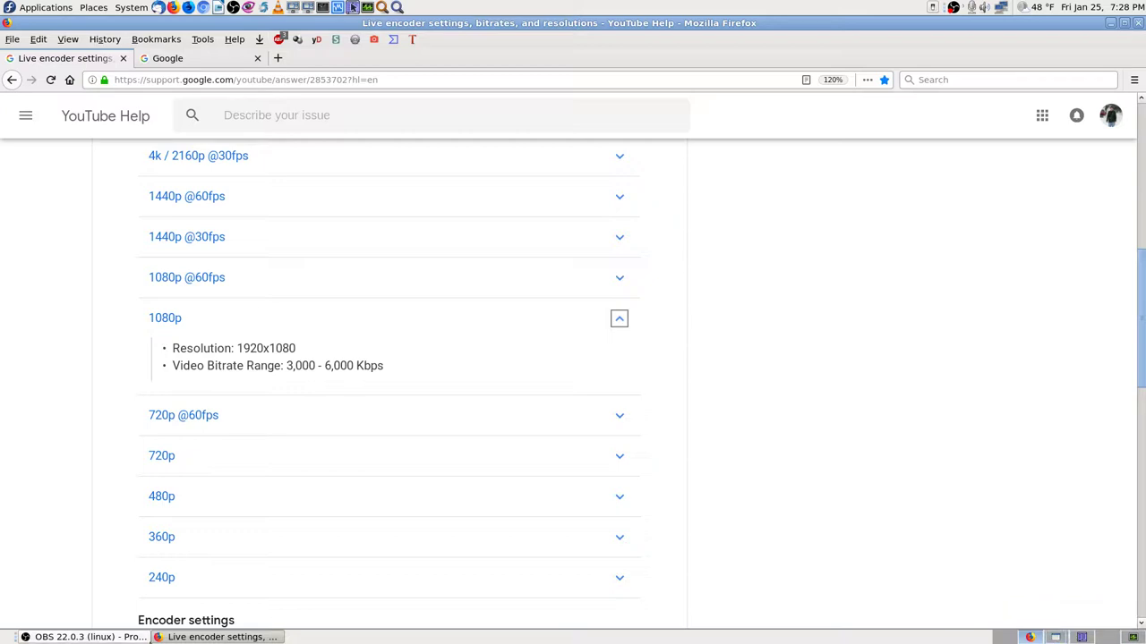
pyautogui.click(85, 637)
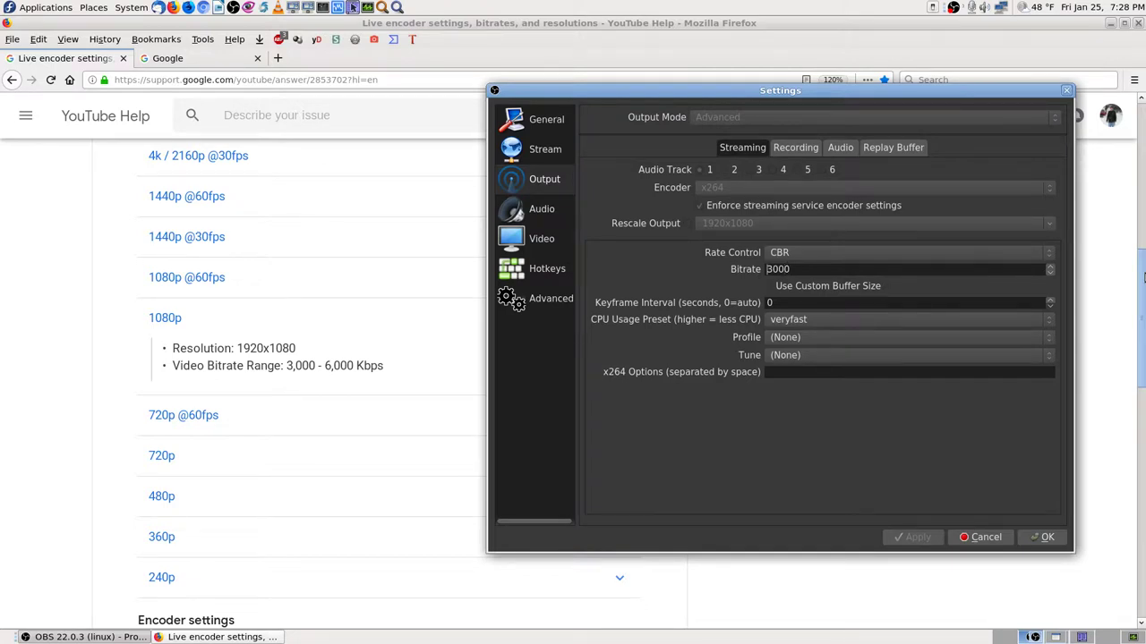
# Change the streaming bitrate from 3000 to 5000 and apply it.
pyautogui.press('Delete')
pyautogui.write('5')
pyautogui.click(905, 540)
# Screenshot the settings, accept them with OK, and save a screenshot of the help page.
pyautogui.press('Print')
pyautogui.press('Return')
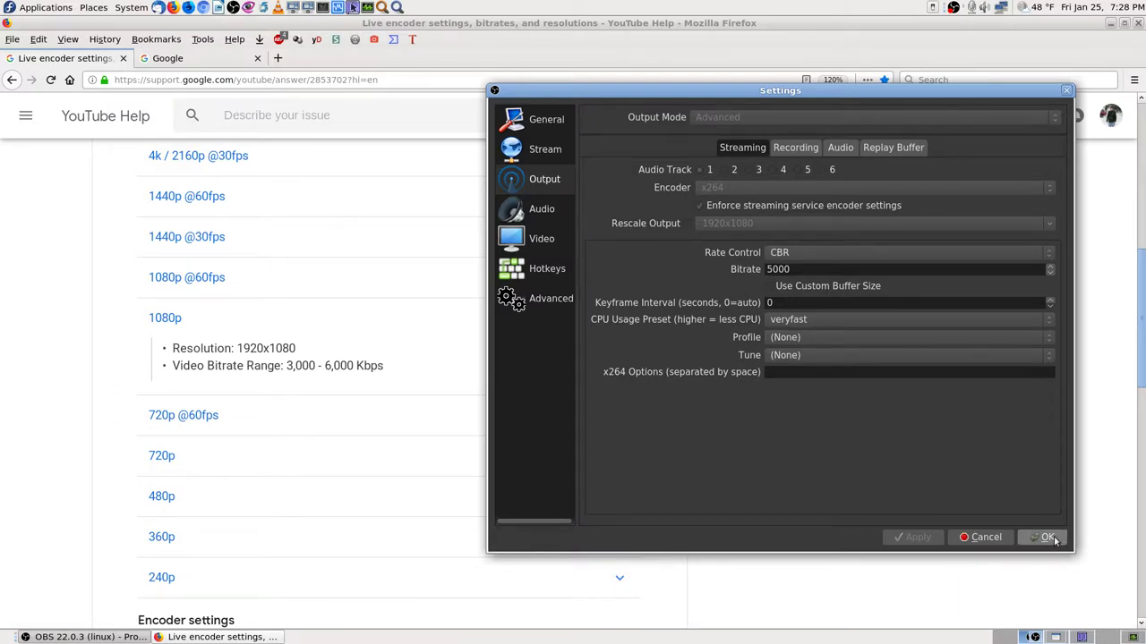
pyautogui.click(1046, 537)
pyautogui.press('Print')
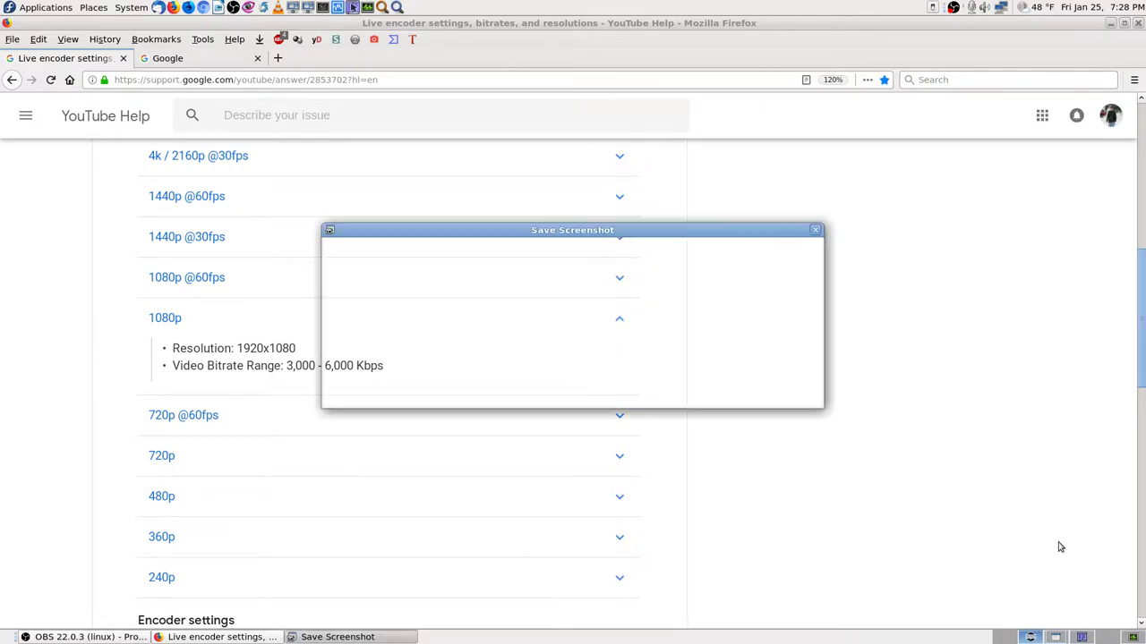
pyautogui.click(741, 391)
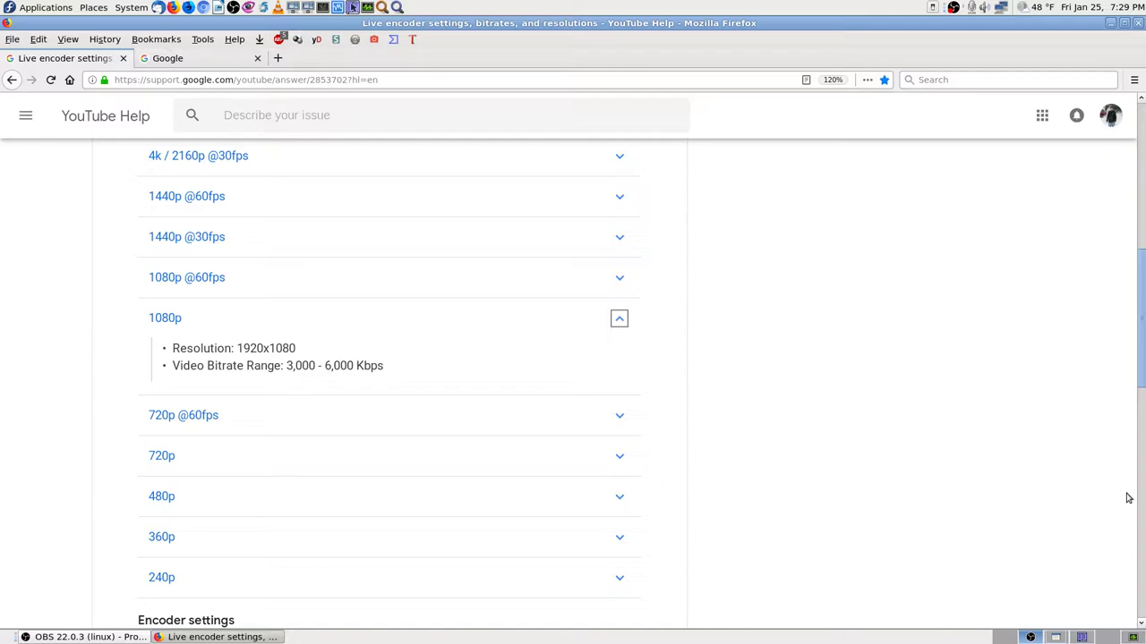
# Go to the crash details workspace, show earlier stack frames, and screenshot the crash log.
pyautogui.click(1081, 637)
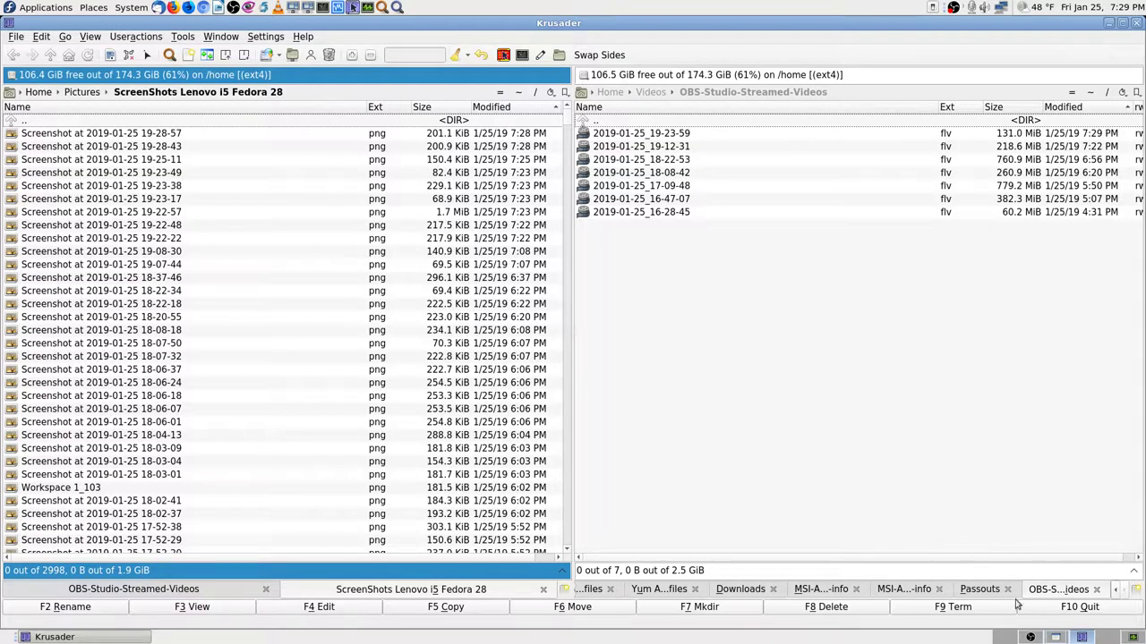
pyautogui.click(1055, 637)
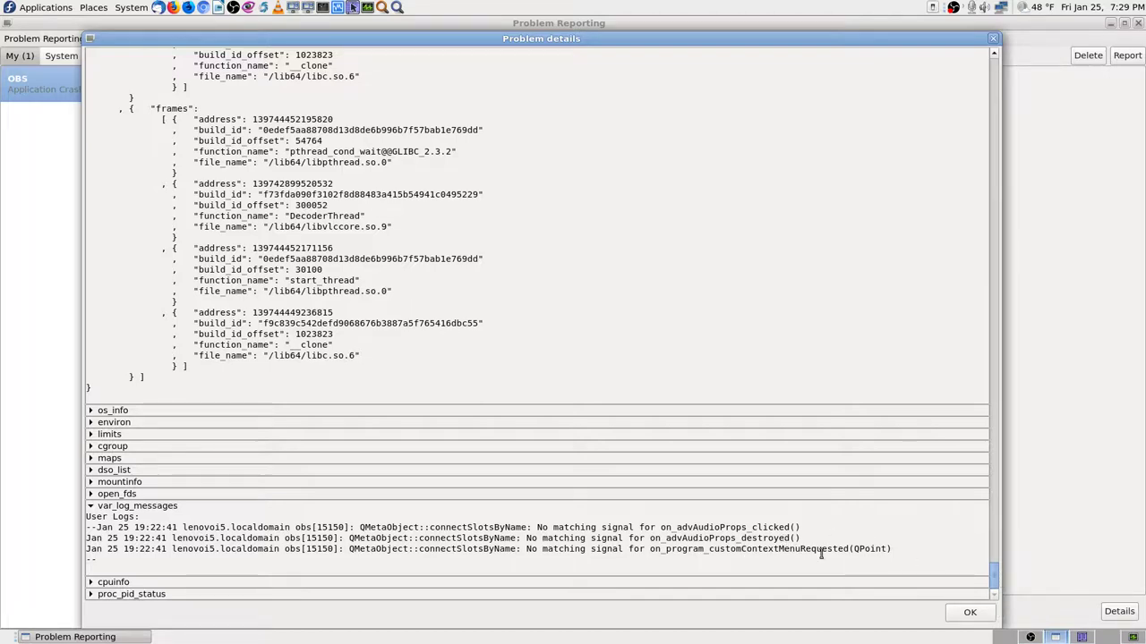
pyautogui.scroll(10, 747, 199)
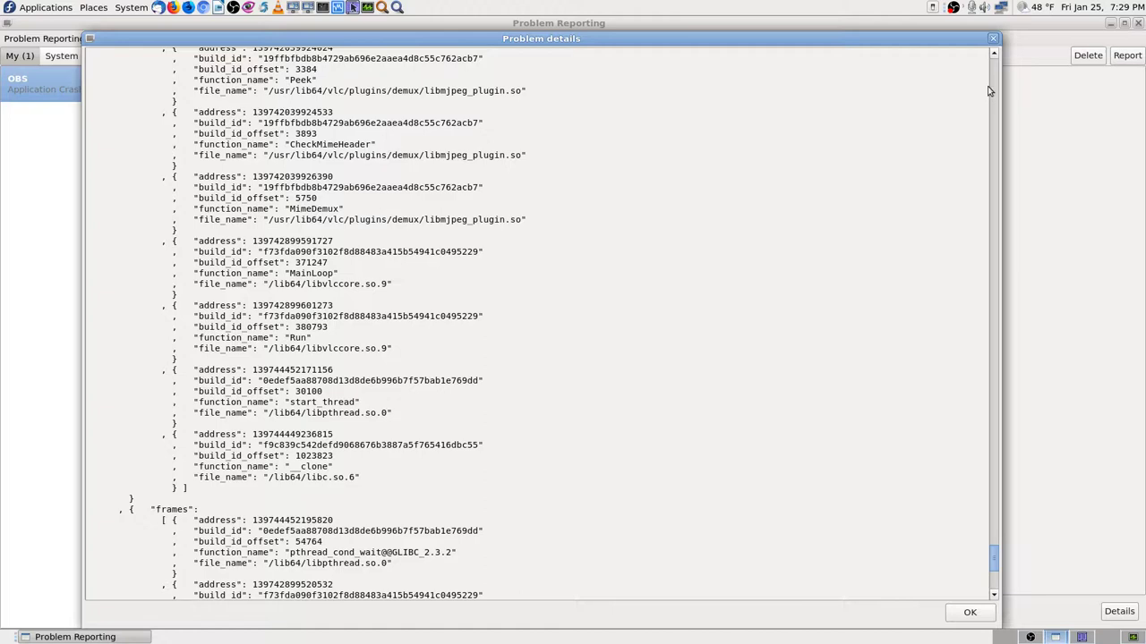
pyautogui.click(995, 80)
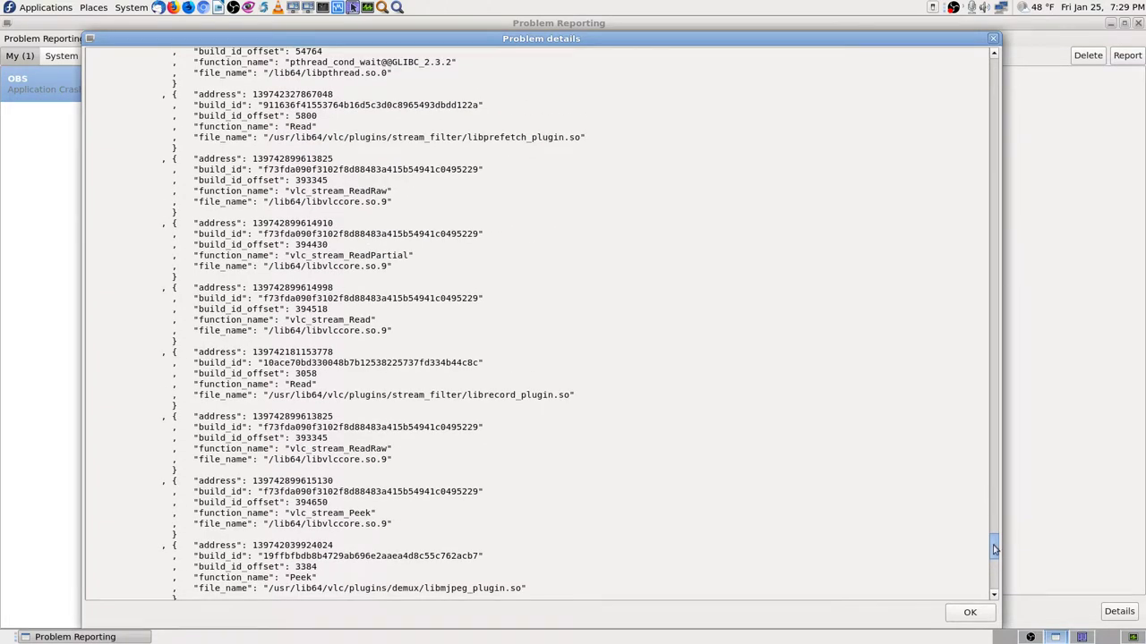
pyautogui.moveTo(995, 547); pyautogui.dragTo(994, 591)
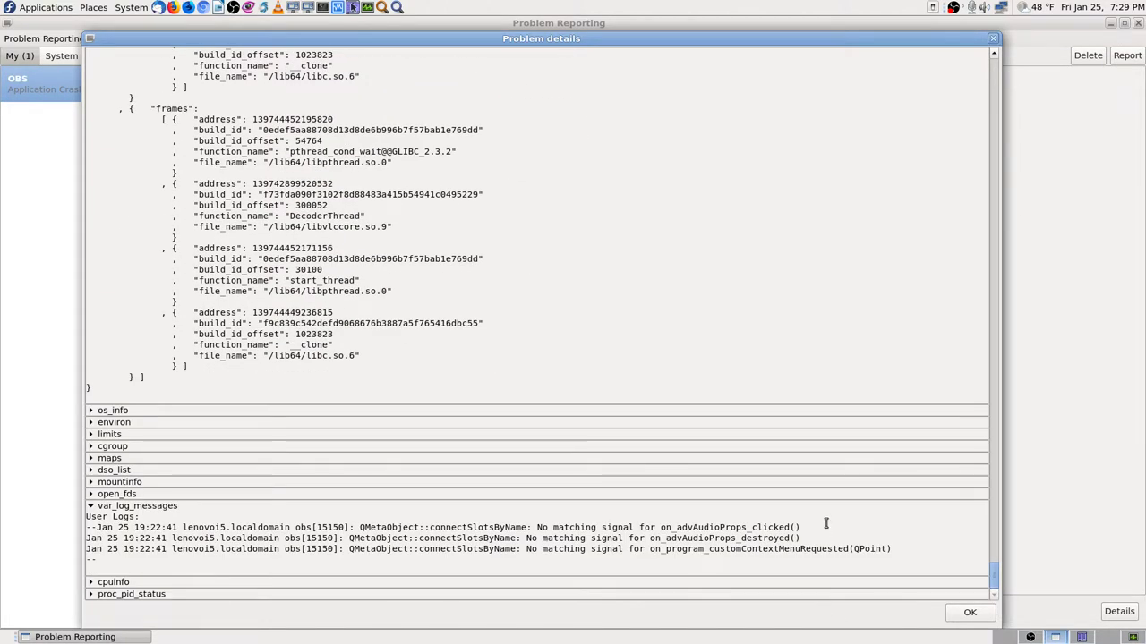
pyautogui.press('Print')
pyautogui.press('Escape')
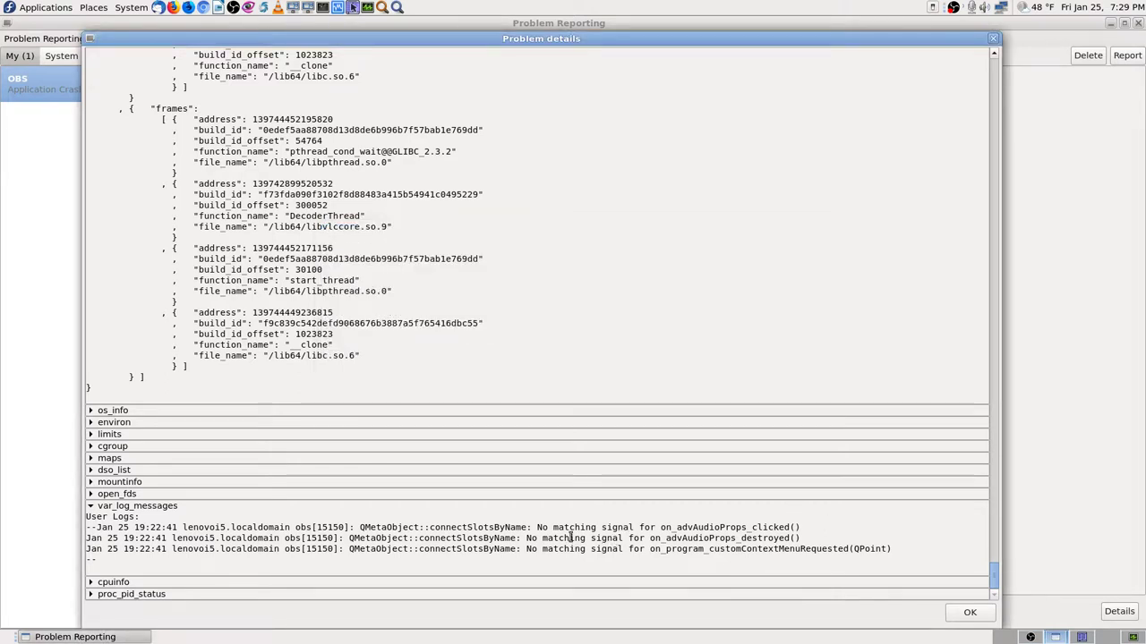
# Move the OBS window to Workspace 1 and bring the YouTube Help page forward.
pyautogui.click(1026, 639)
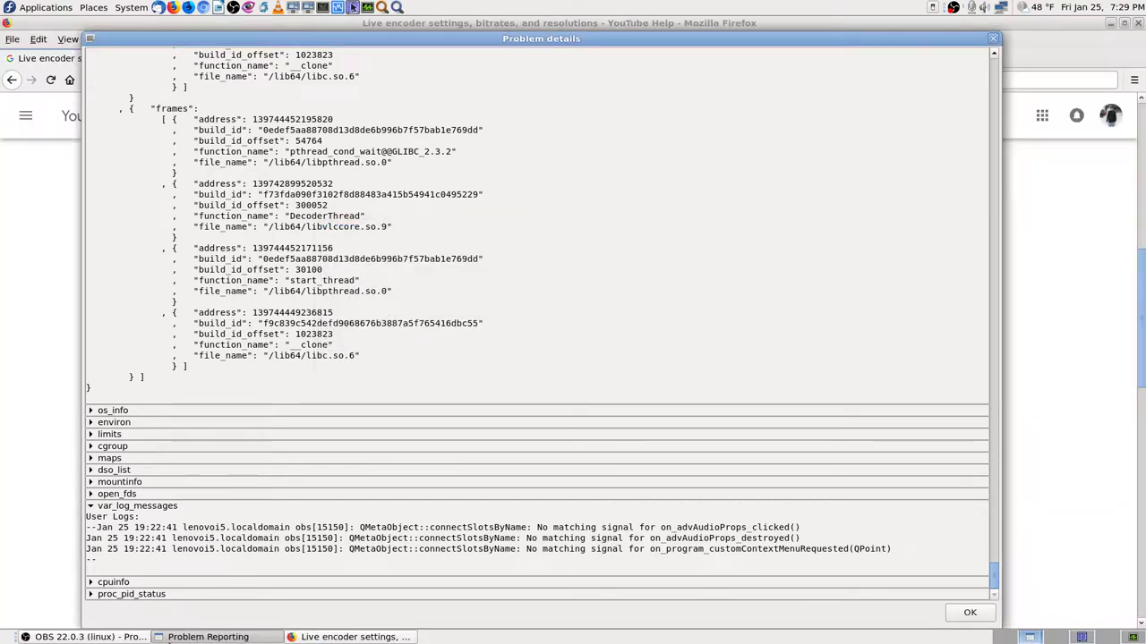
pyautogui.click(98, 637)
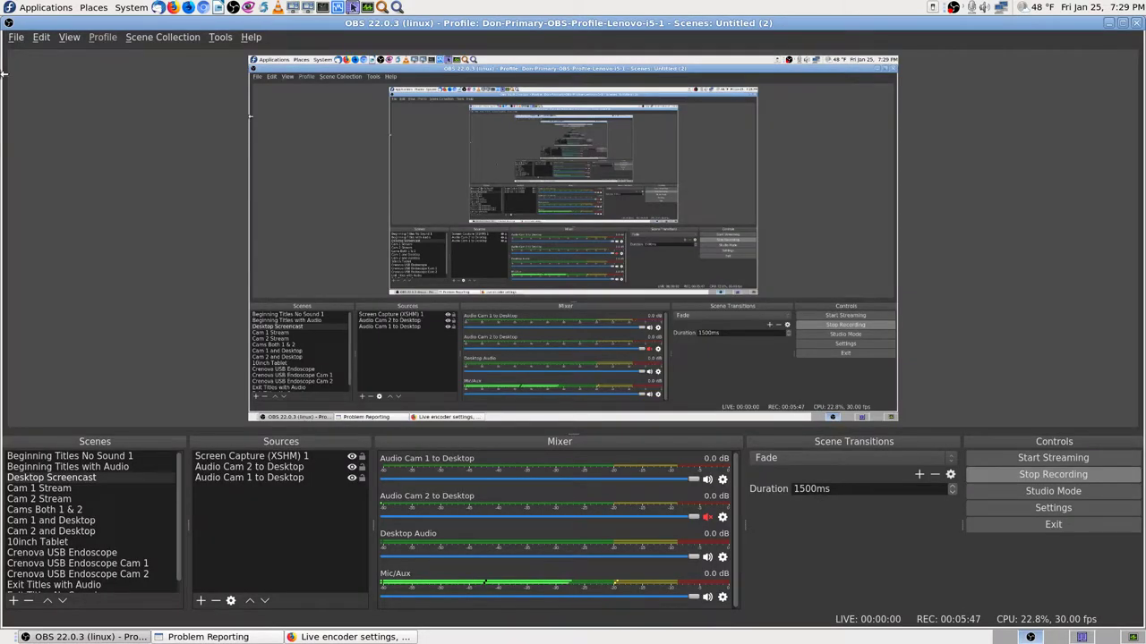
pyautogui.click(6, 22)
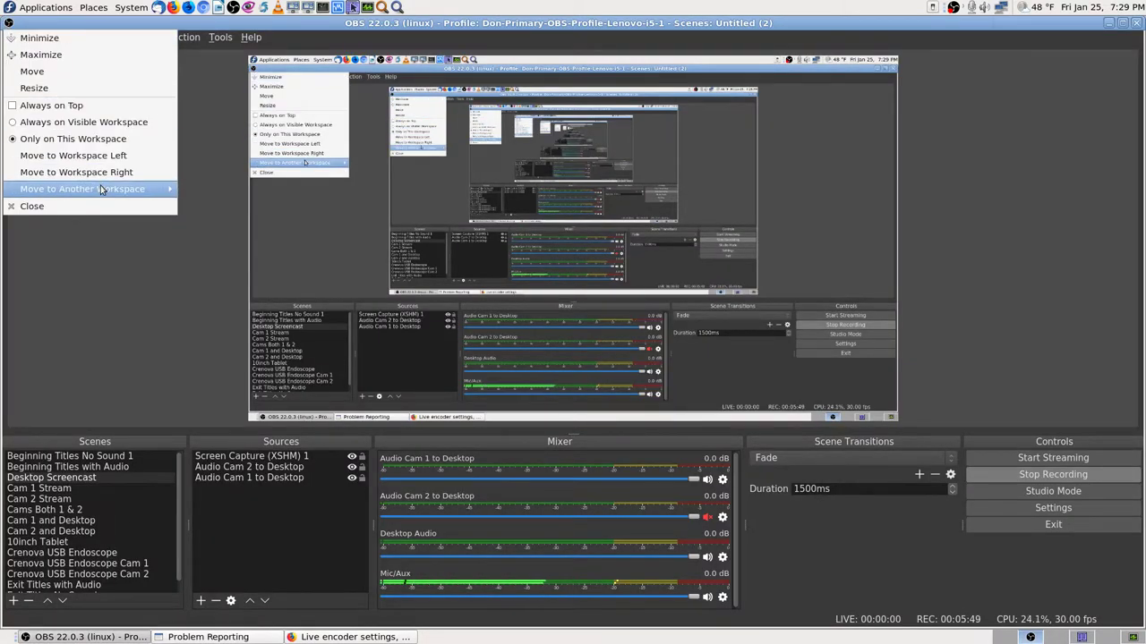
pyautogui.moveTo(130, 191)
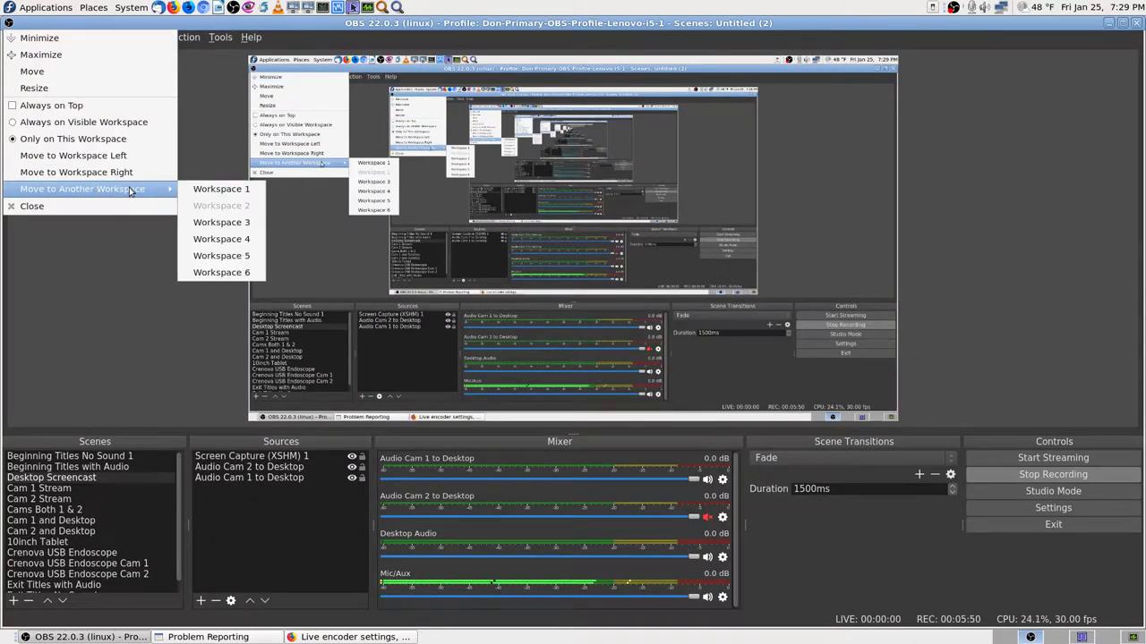
pyautogui.click(224, 189)
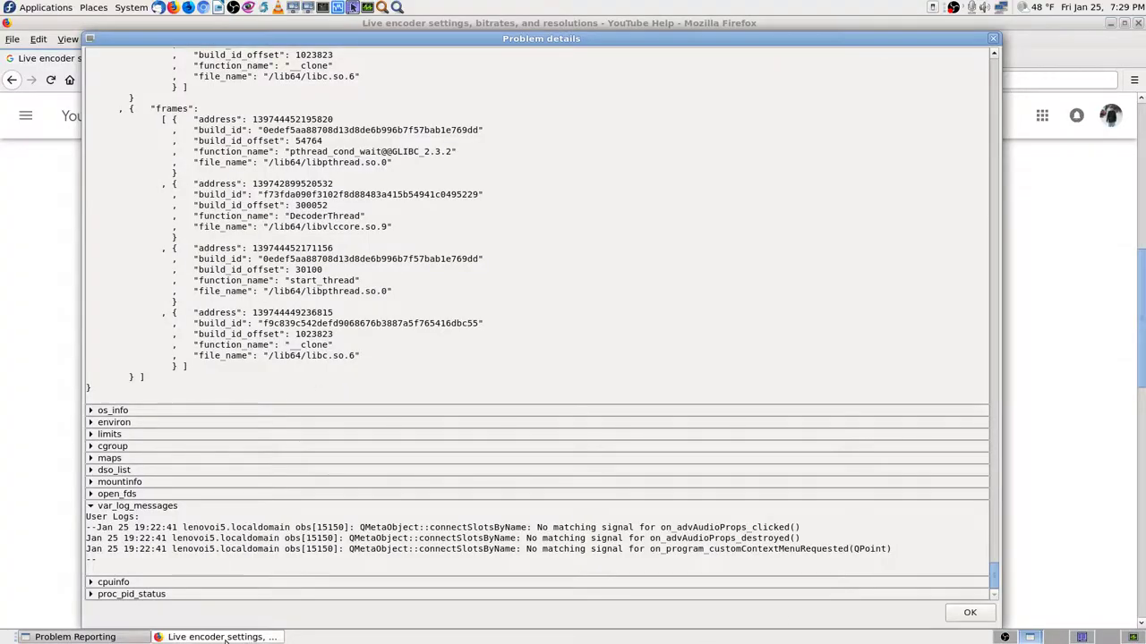
pyautogui.click(317, 636)
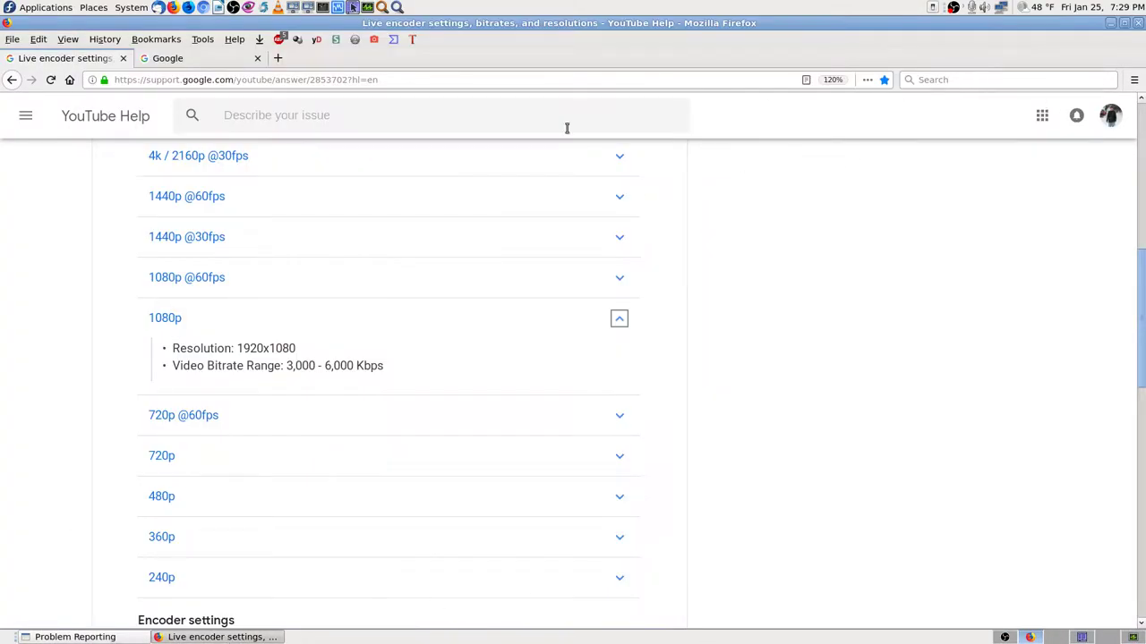
# Search Google for the copied 'obs killed by SIGSEGV' message and open the first result separately.
pyautogui.click(239, 58)
pyautogui.rightClick(950, 79)
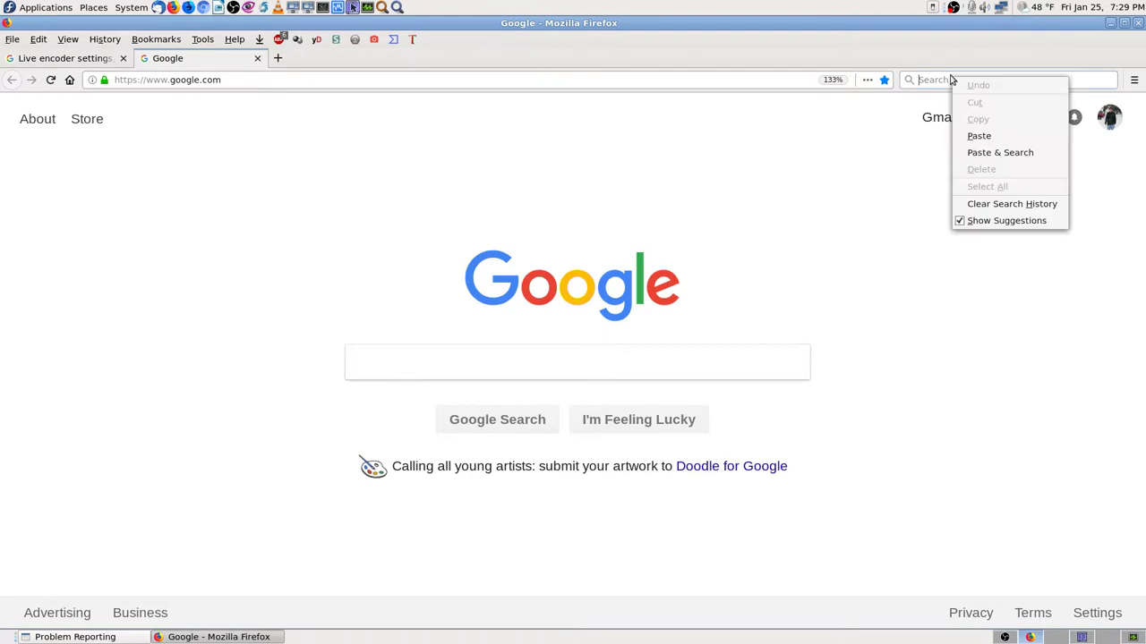
pyautogui.click(1027, 160)
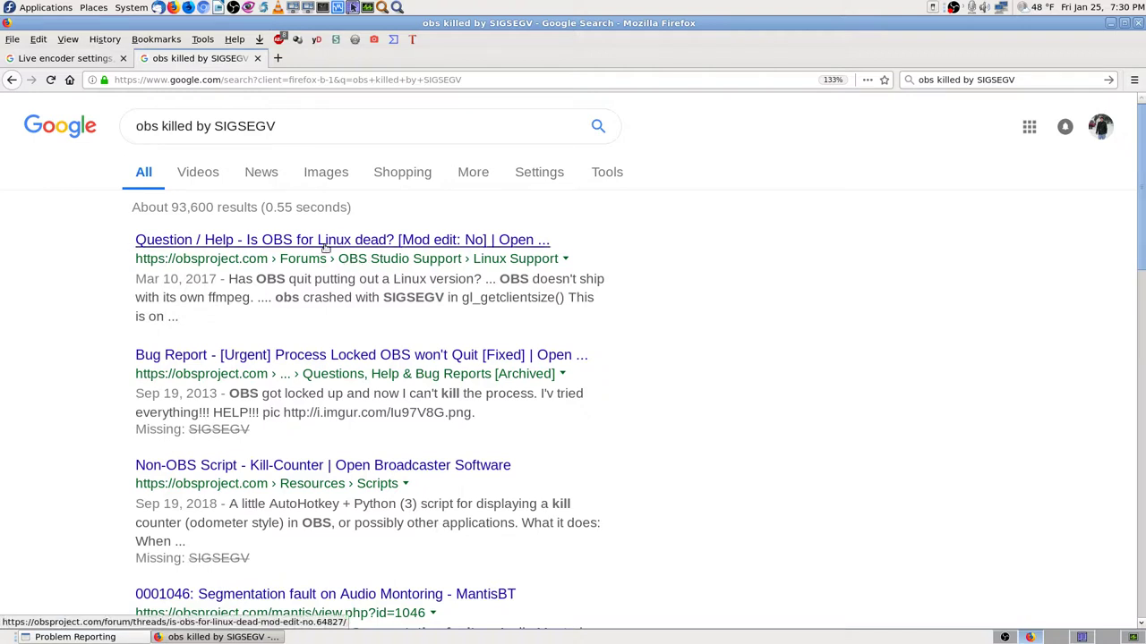
pyautogui.middleClick(351, 242)
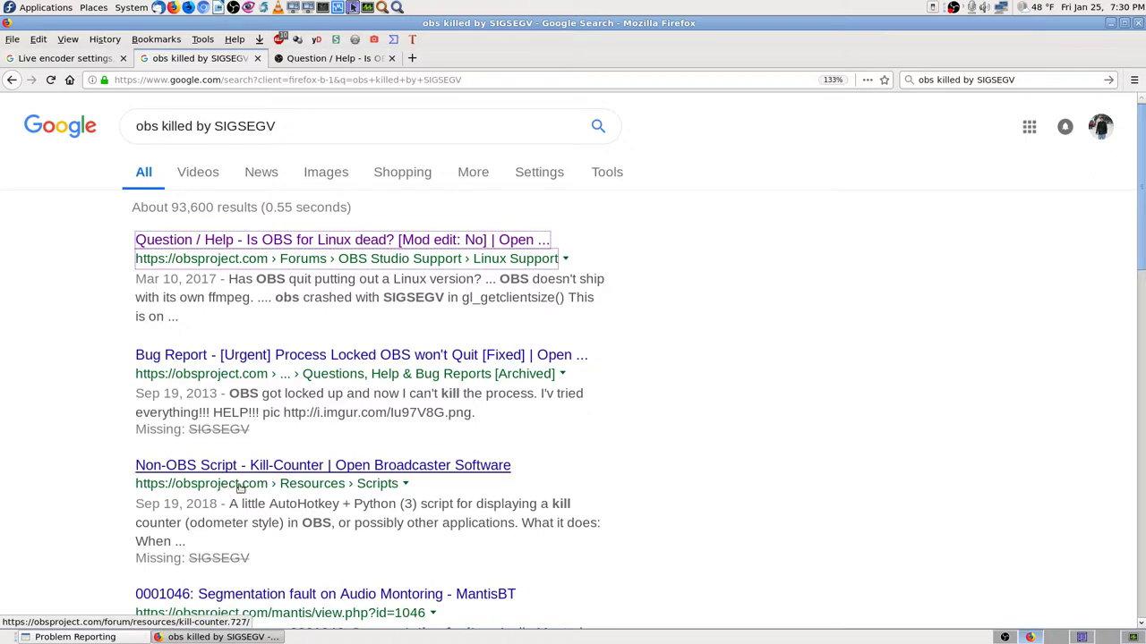
# Read through the 'Is OBS for Linux dead?' forum thread.
pyautogui.click(330, 58)
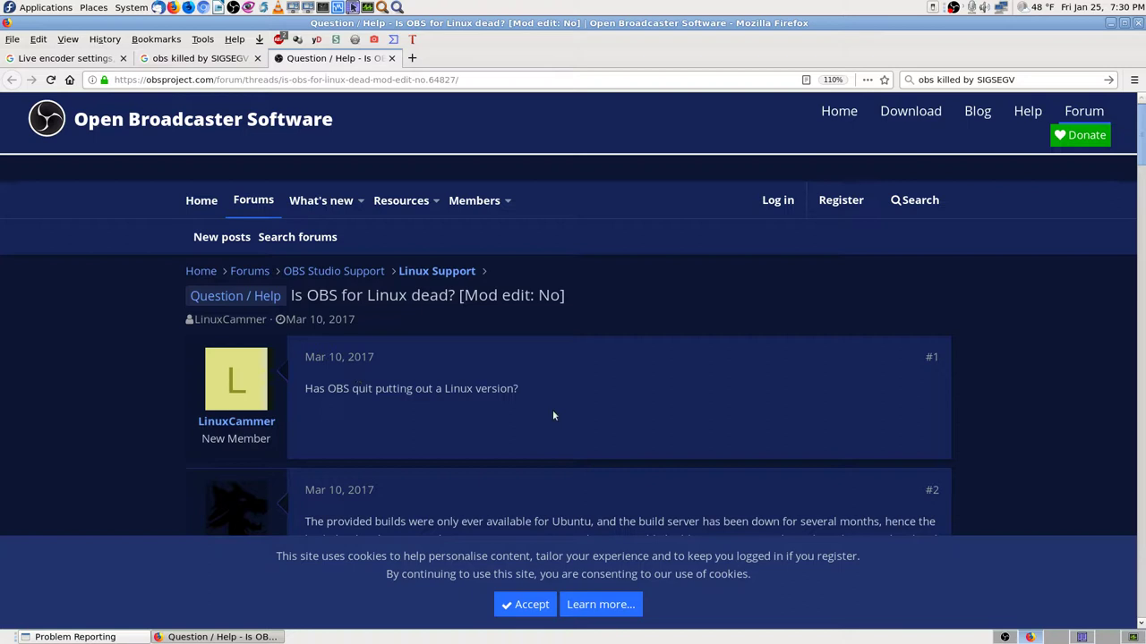
pyautogui.scroll(-2, 701, 465)
pyautogui.scroll(-3, 701, 465)
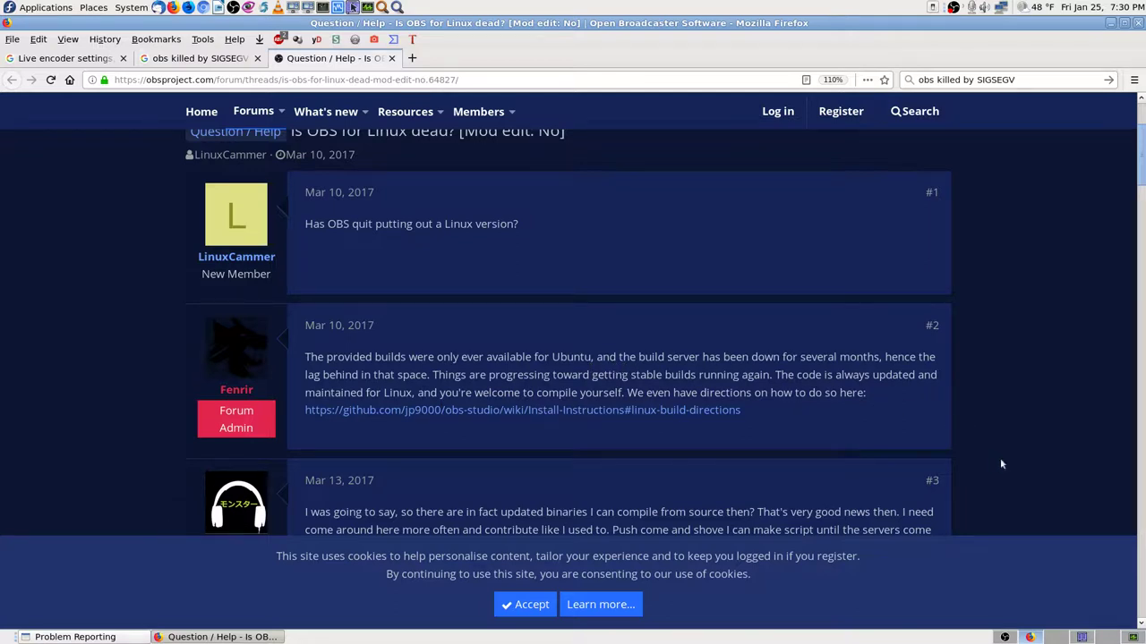
pyautogui.scroll(-4, 999, 457)
pyautogui.scroll(-2, 1002, 460)
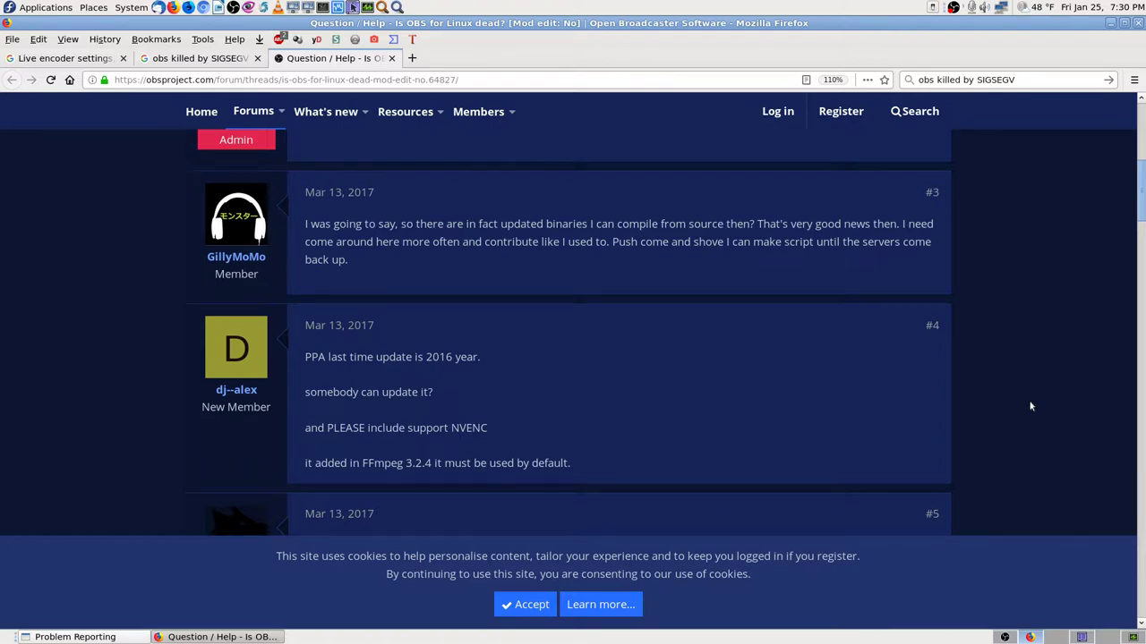
pyautogui.scroll(-5, 1030, 407)
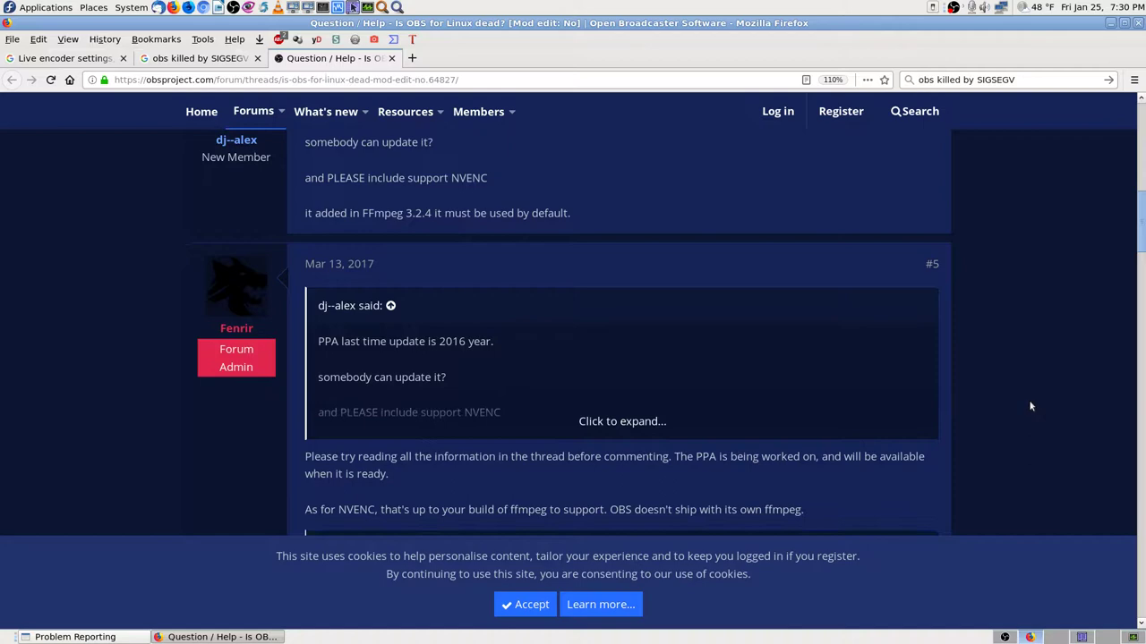
pyautogui.scroll(-3, 1030, 406)
# Return to the results and refine the query to 'obs killed by SIGSEGV 2019'.
pyautogui.click(391, 57)
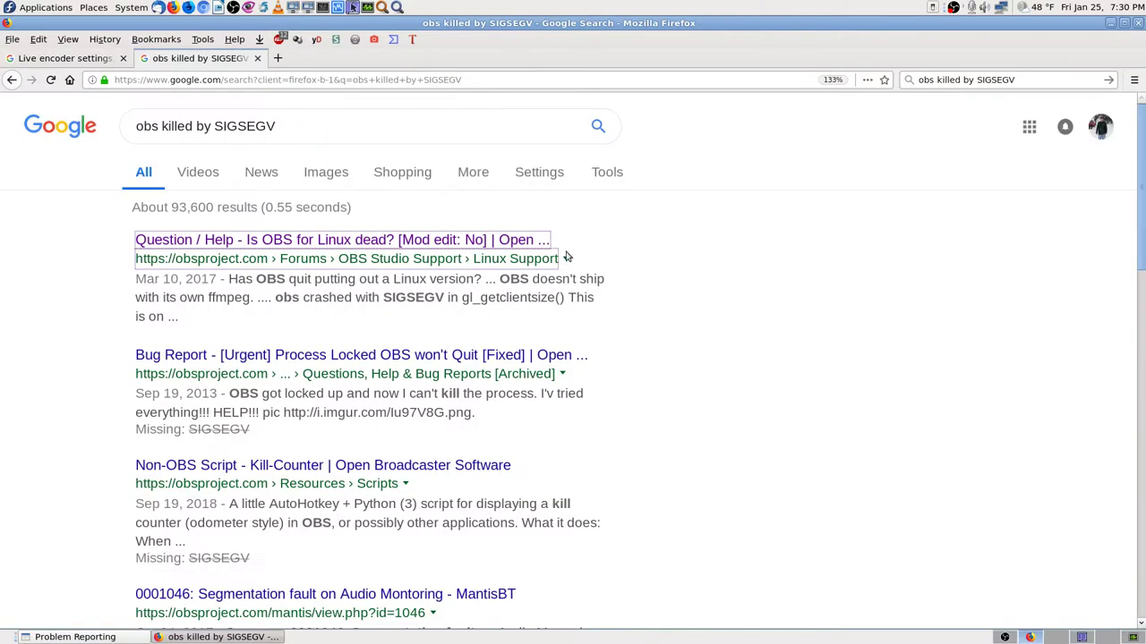
pyautogui.click(322, 141)
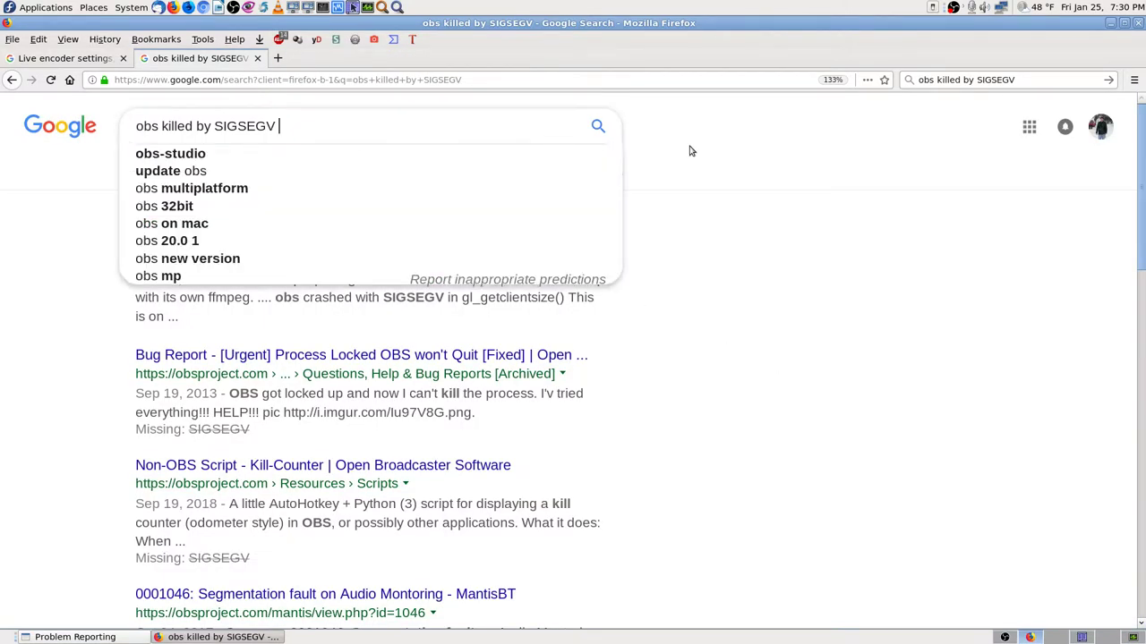
pyautogui.write('2019')
pyautogui.press('Return')
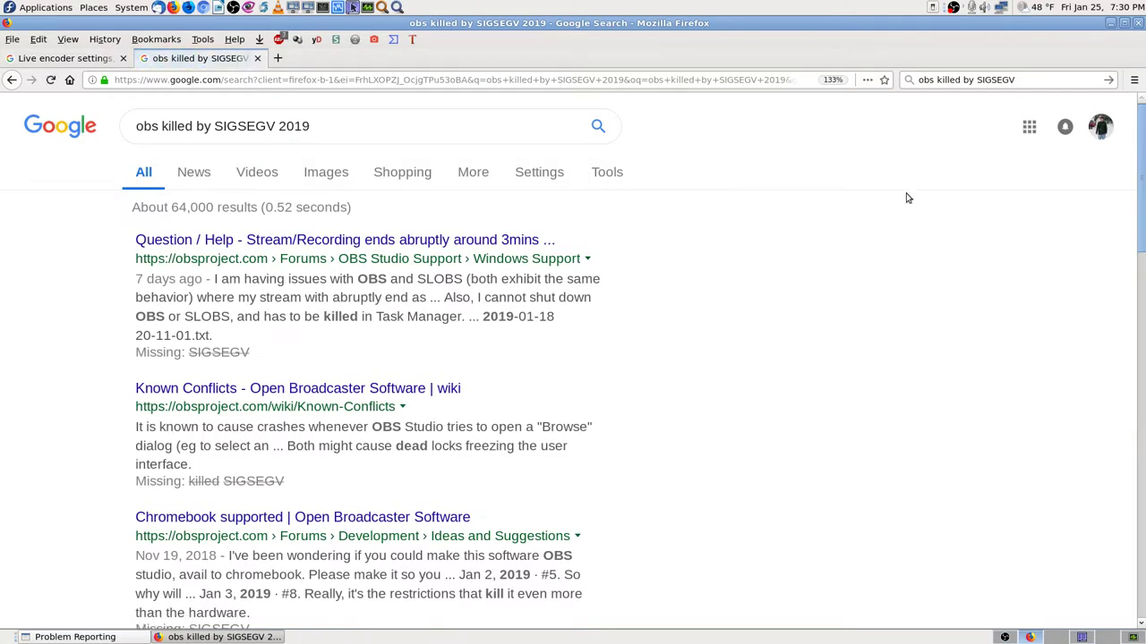
# Bookmark the results in Software - OBS Studio and open the 'Stream/Recording ends abruptly' result.
pyautogui.click(884, 80)
pyautogui.click(779, 272)
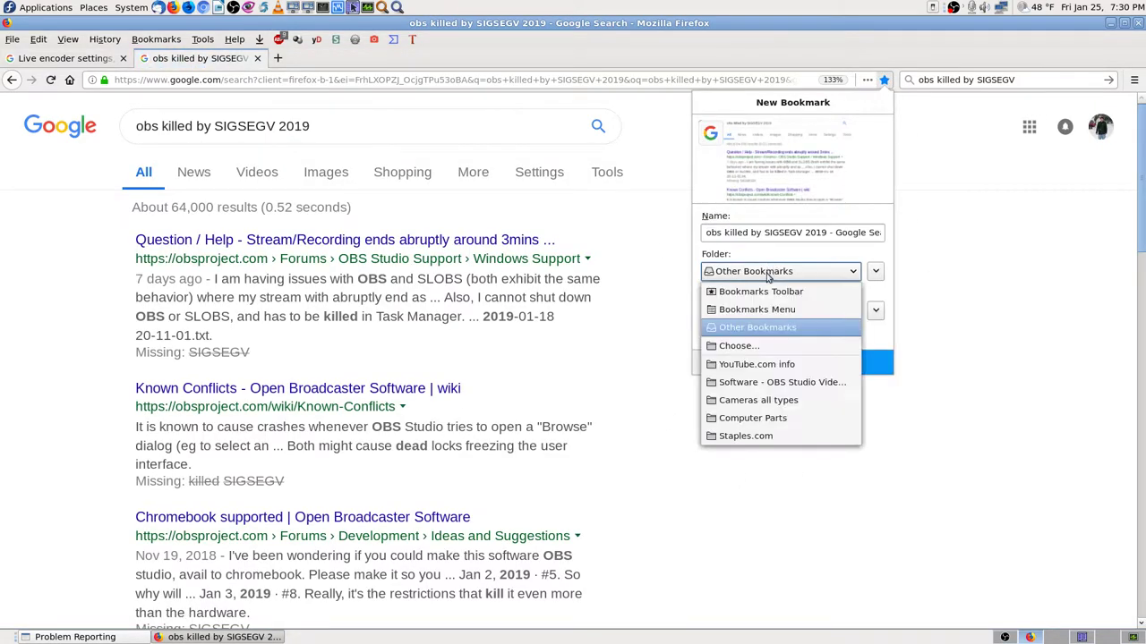
pyautogui.click(777, 385)
pyautogui.click(826, 362)
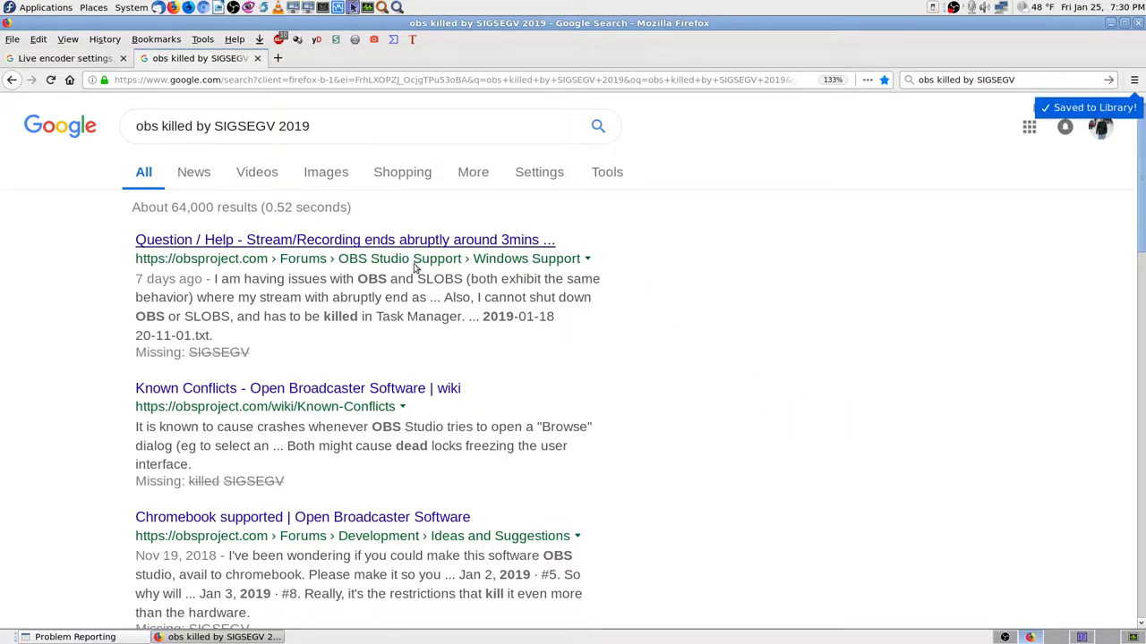
pyautogui.middleClick(473, 240)
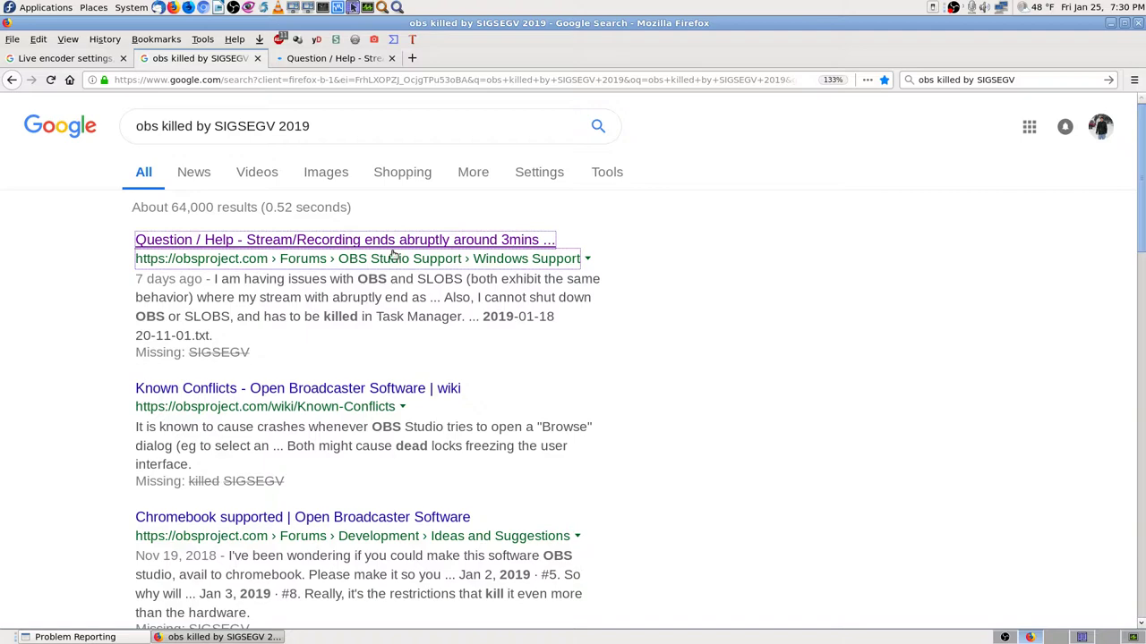
# Read the 'Stream/Recording ends abruptly around 3mins' thread down to reply #4 about SLOBS logs.
pyautogui.click(356, 59)
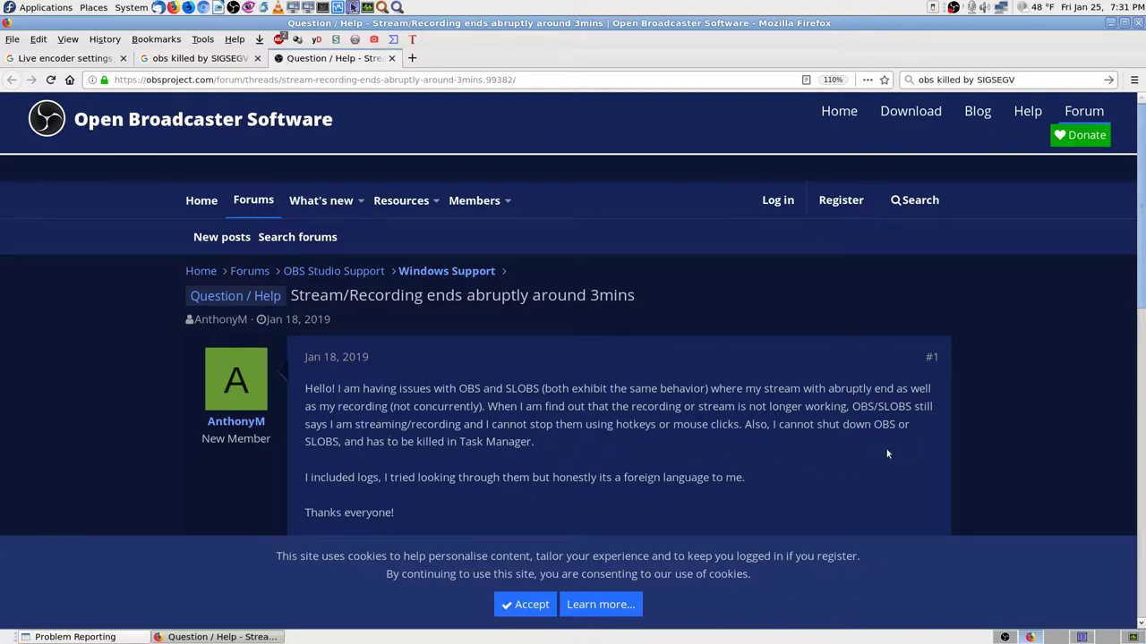
pyautogui.scroll(-3, 887, 454)
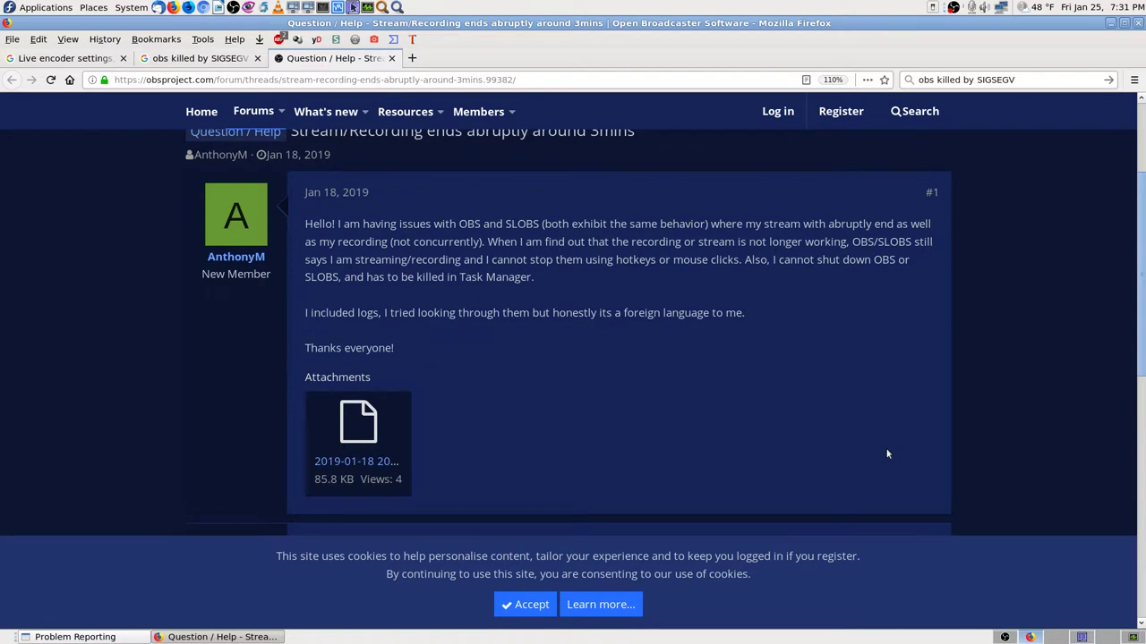
pyautogui.scroll(-6, 887, 454)
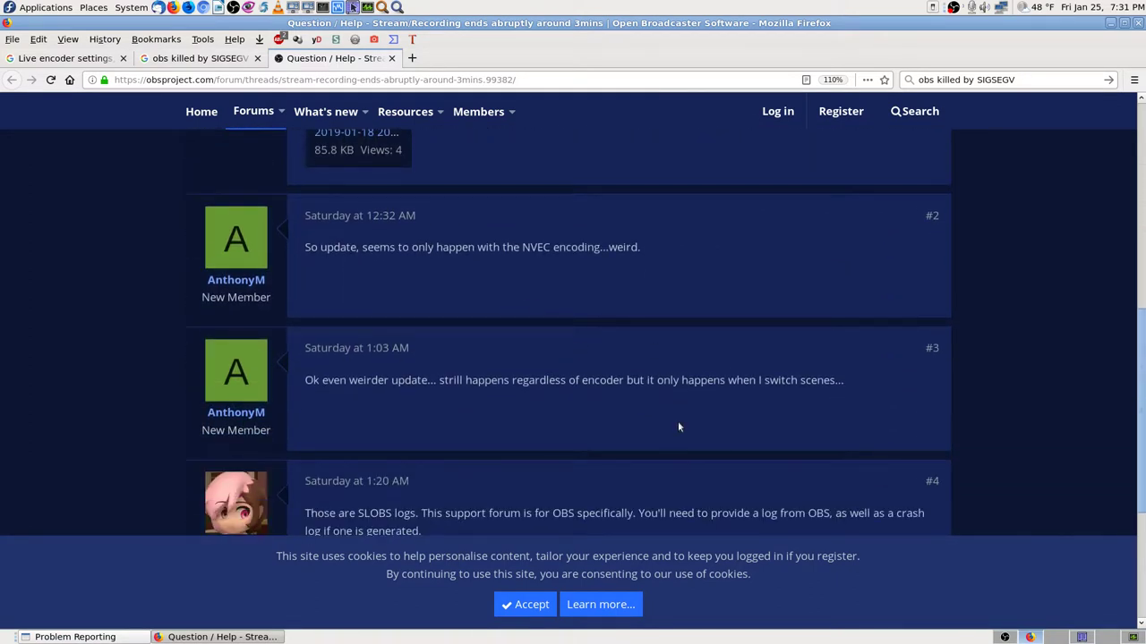
pyautogui.scroll(-3, 678, 421)
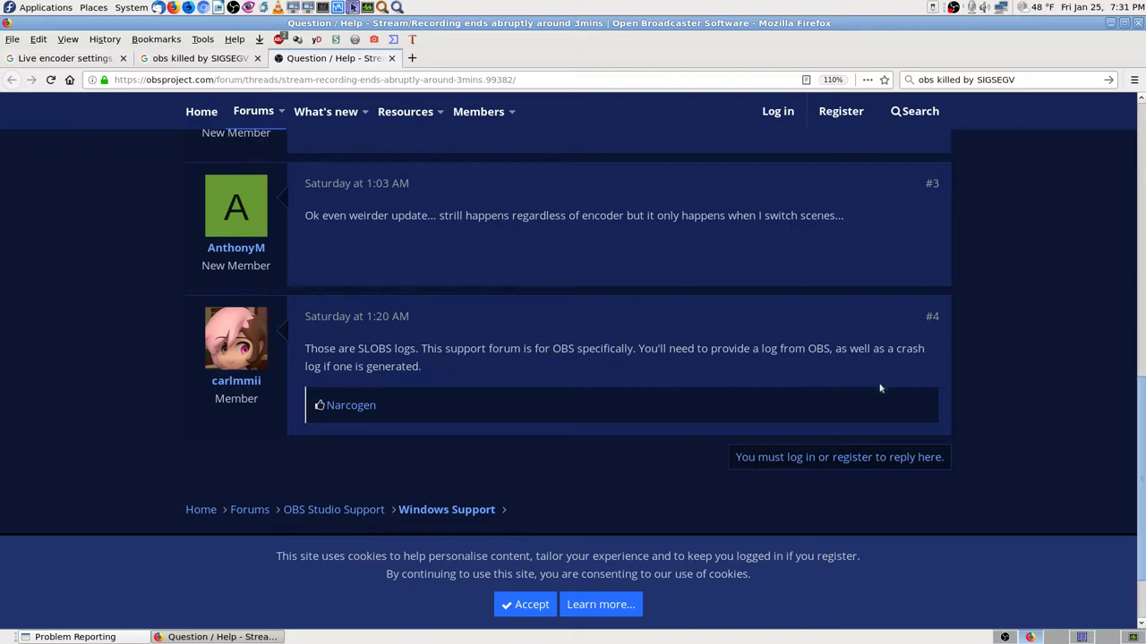
# Close the forum thread and open the Known Conflicts wiki result.
pyautogui.click(391, 58)
pyautogui.scroll(-4, 766, 437)
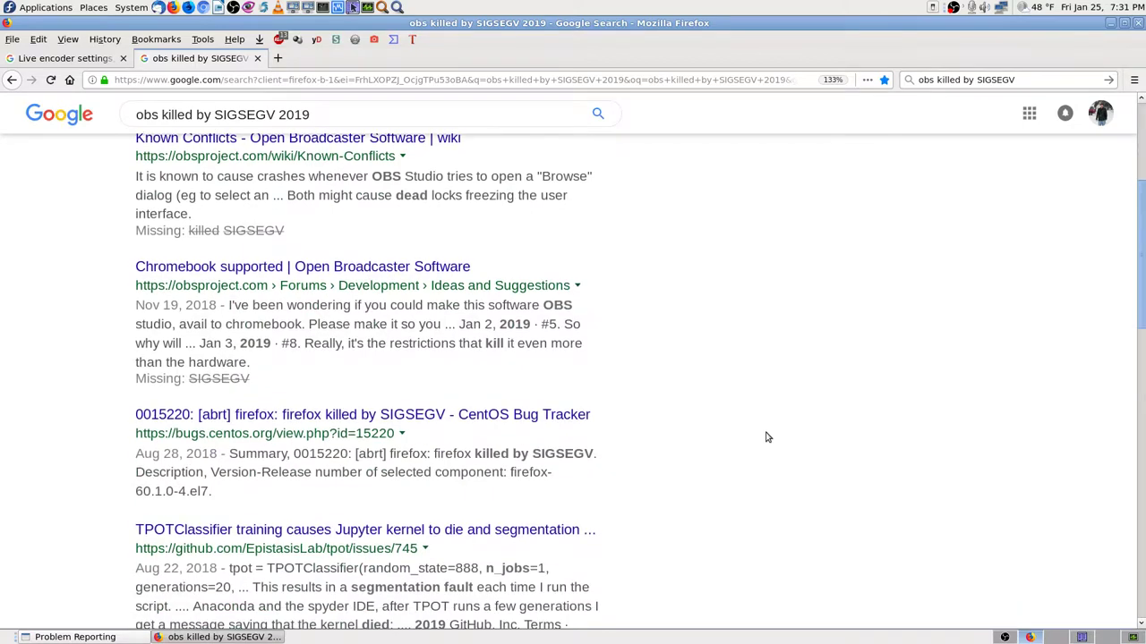
pyautogui.scroll(1, 766, 437)
pyautogui.middleClick(448, 190)
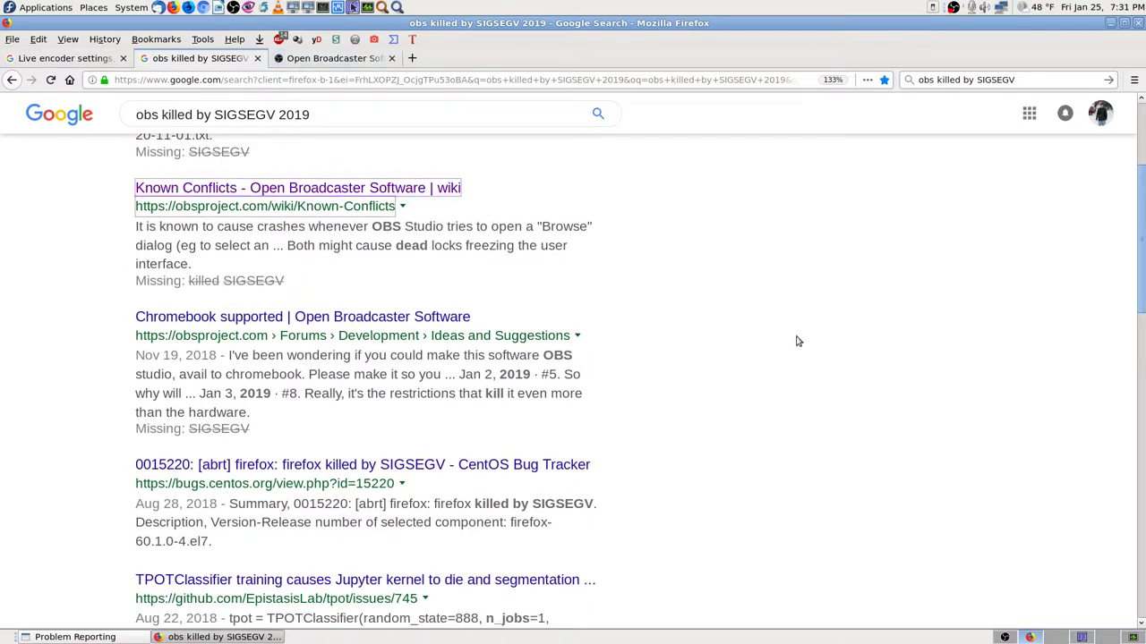
pyautogui.click(345, 60)
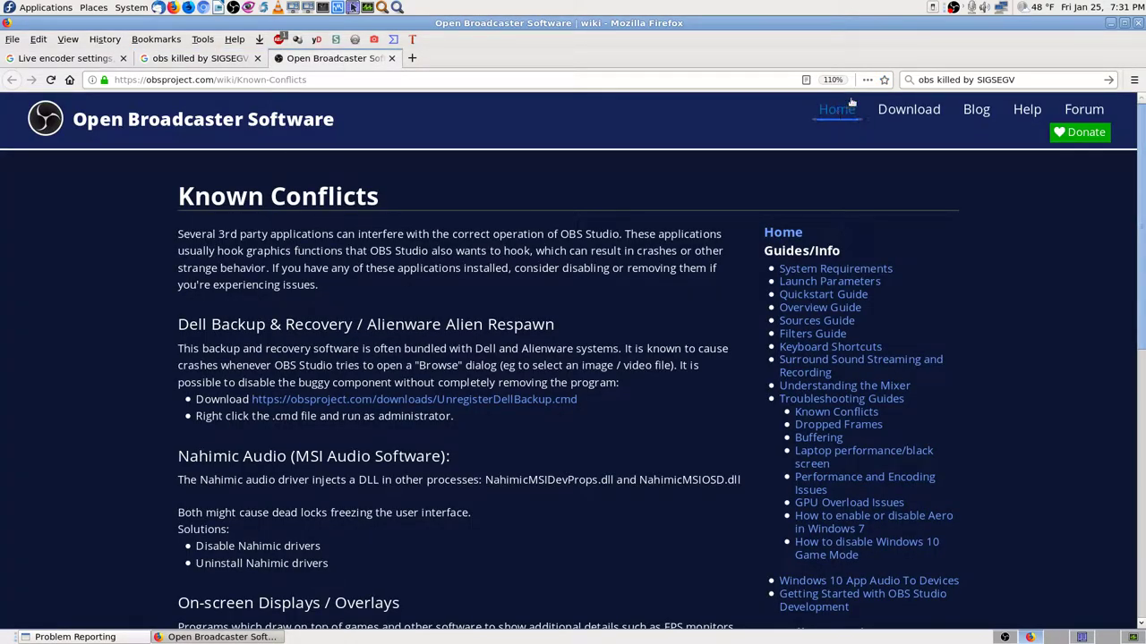
# Bookmark the Known Conflicts page in the Software - OBS Studio folder.
pyautogui.click(882, 81)
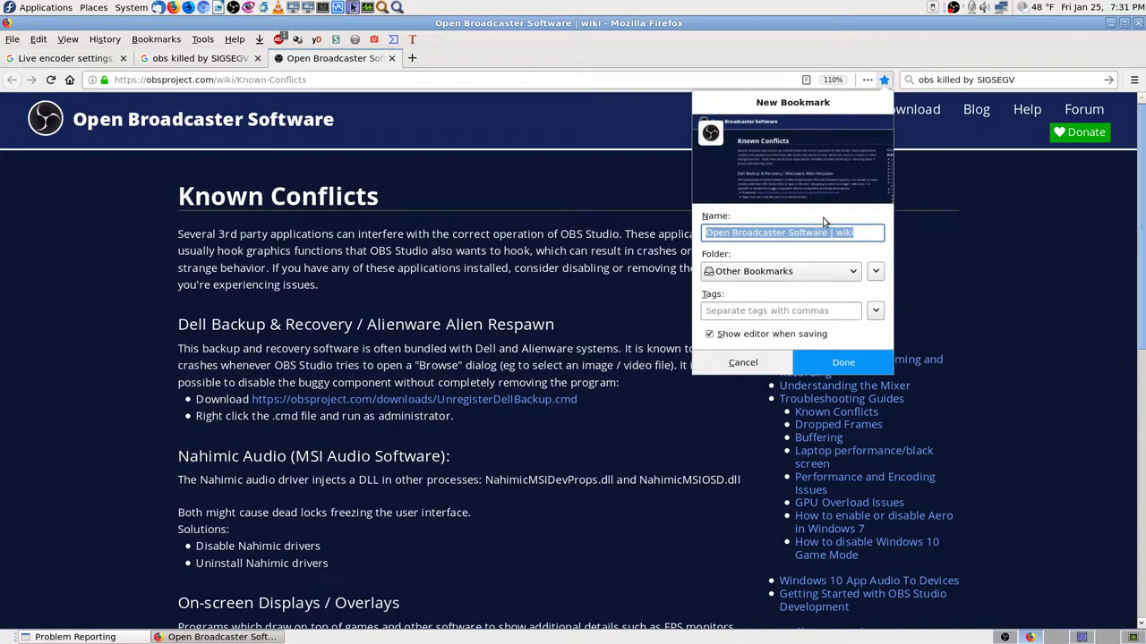
pyautogui.click(787, 272)
pyautogui.click(782, 382)
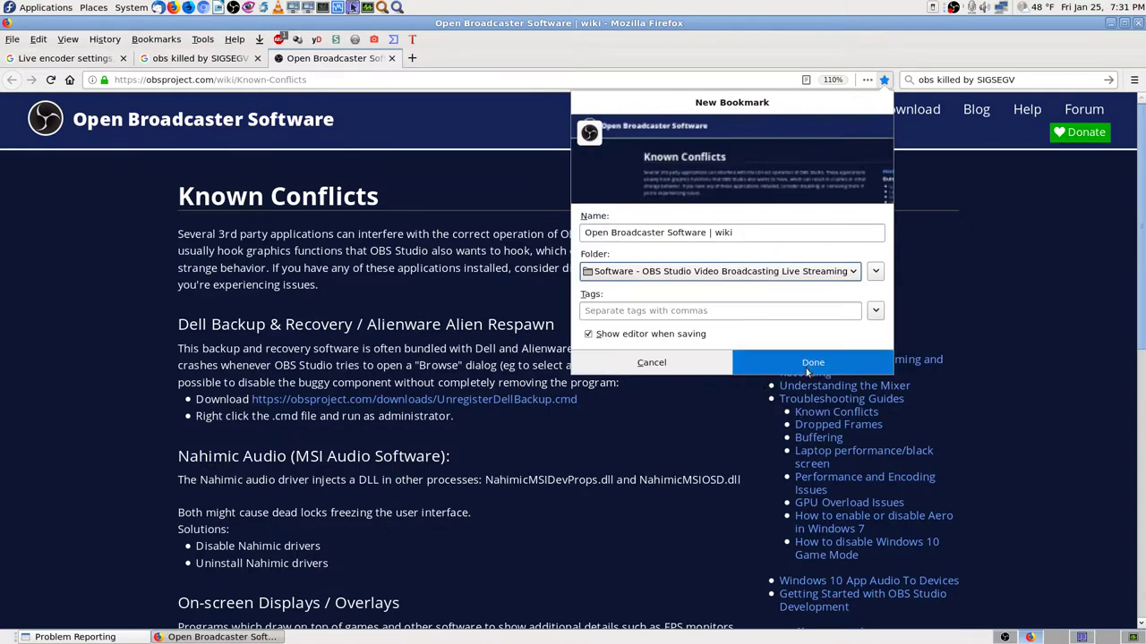
pyautogui.click(841, 360)
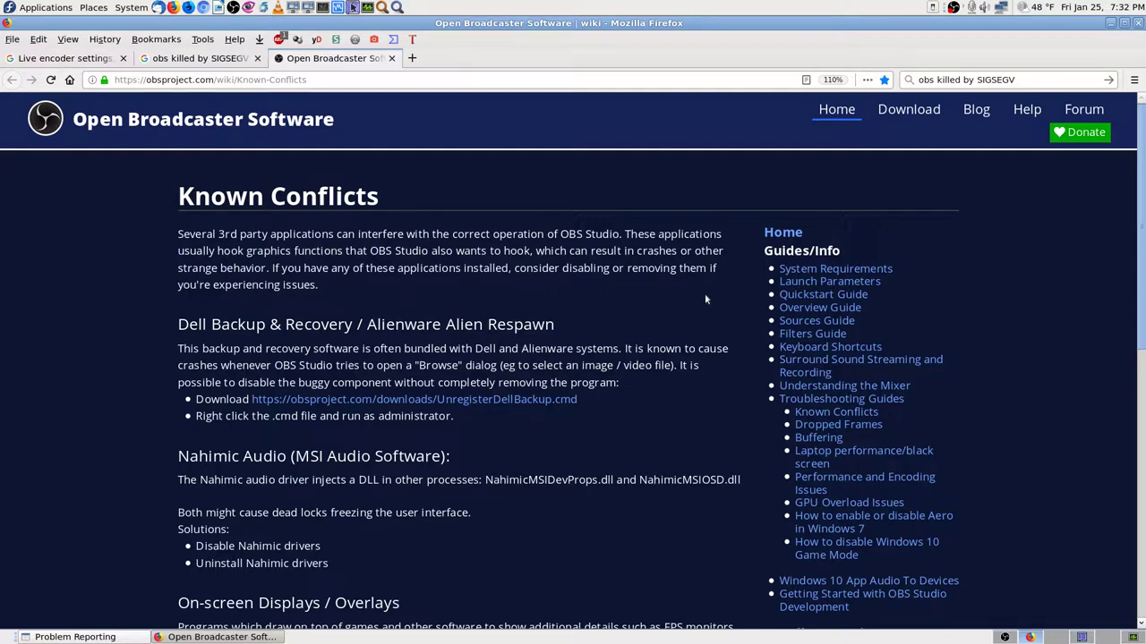
# Read the Known Conflicts page down to its final D3DGear section.
pyautogui.scroll(-2, 160, 355)
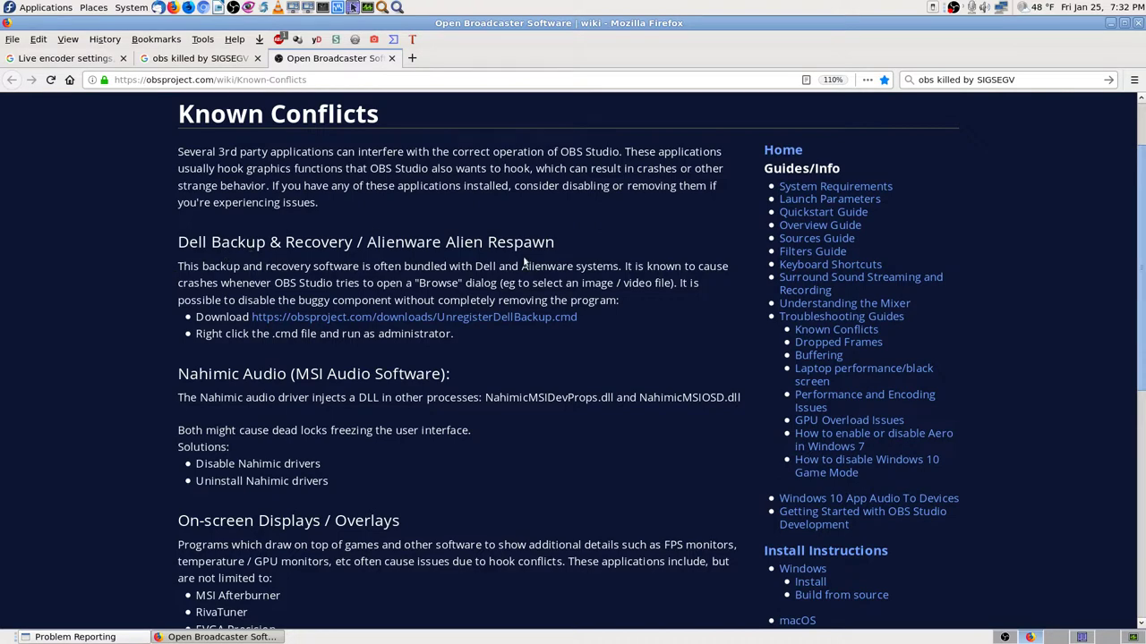
pyautogui.scroll(-5, 117, 365)
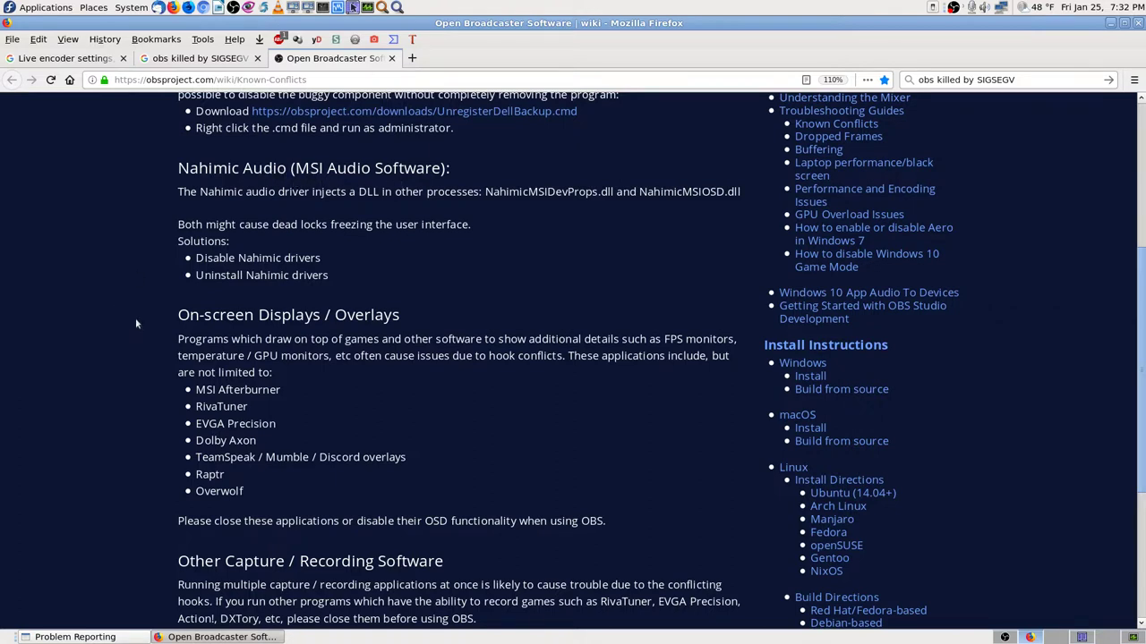
pyautogui.scroll(-3, 136, 324)
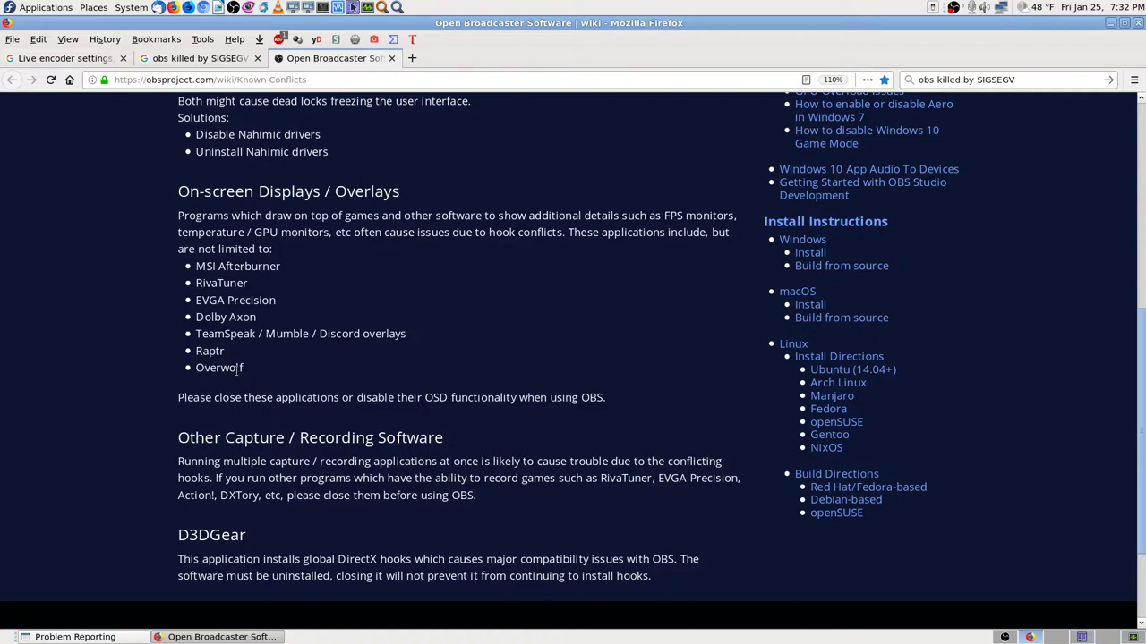
pyautogui.scroll(-3, 193, 429)
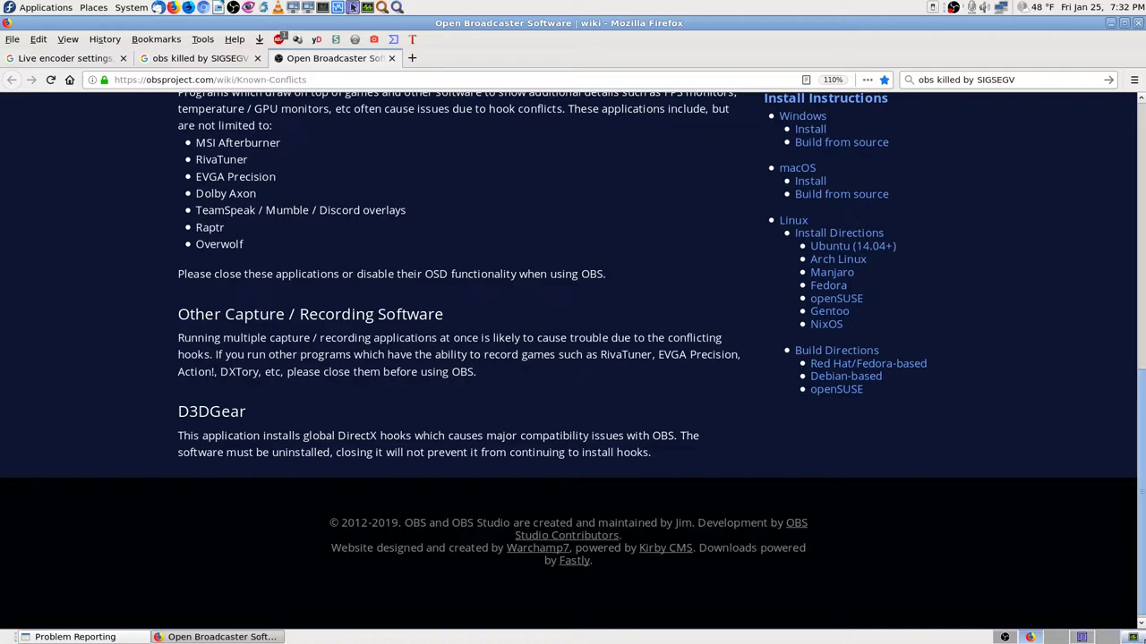
# Filter System Monitor processes for 'directx' and 'd3d', find none, and clear the search.
pyautogui.click(1132, 636)
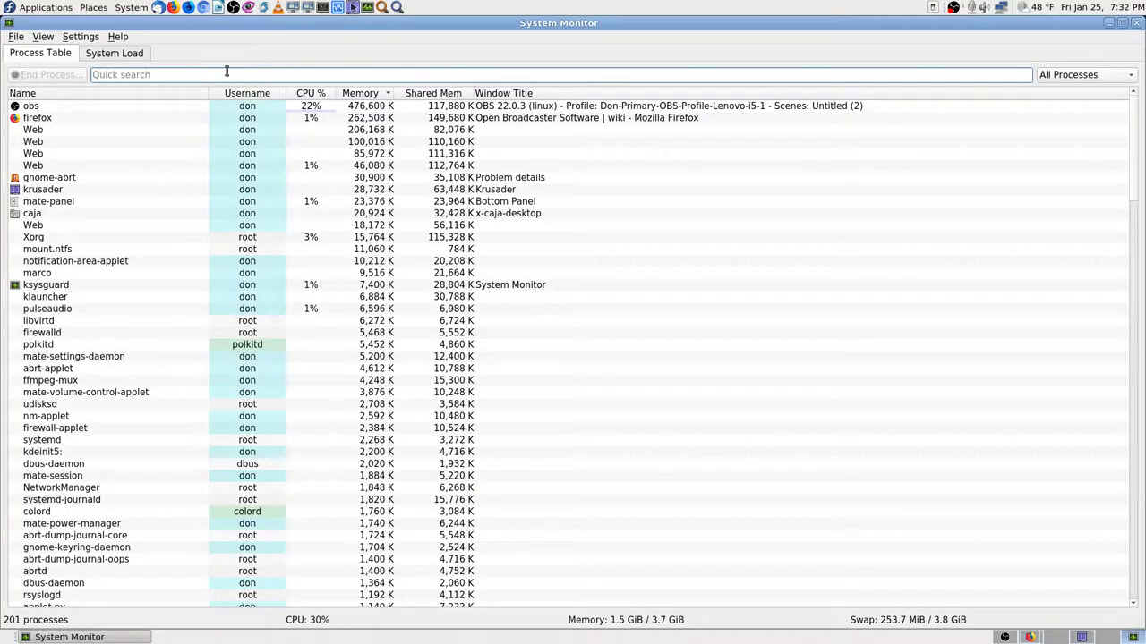
pyautogui.write('d')
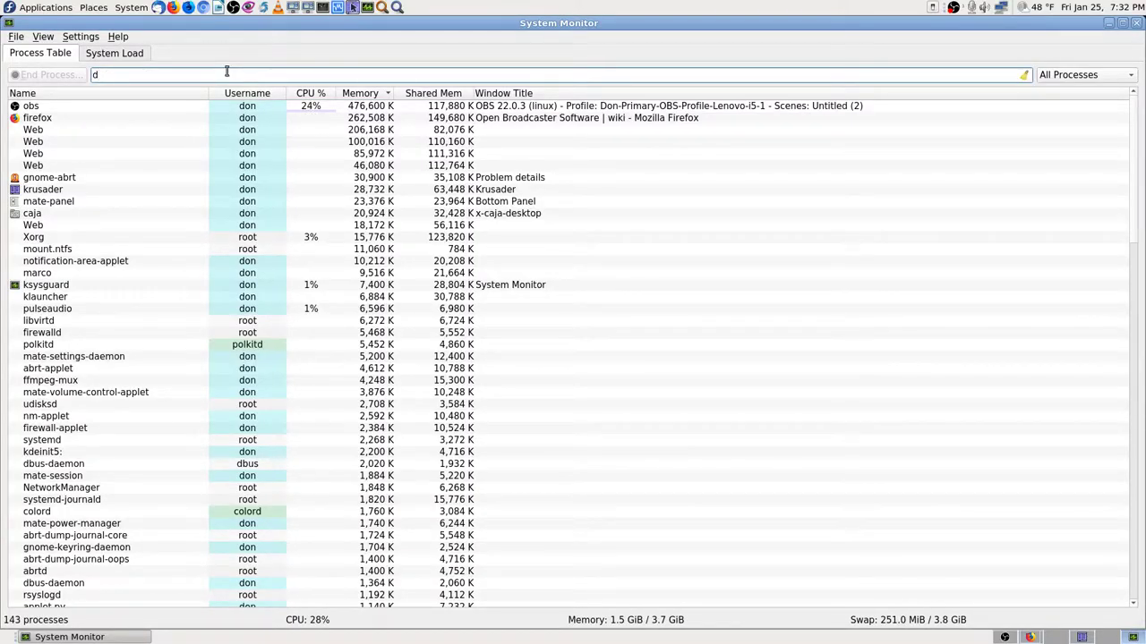
pyautogui.write('irectx')
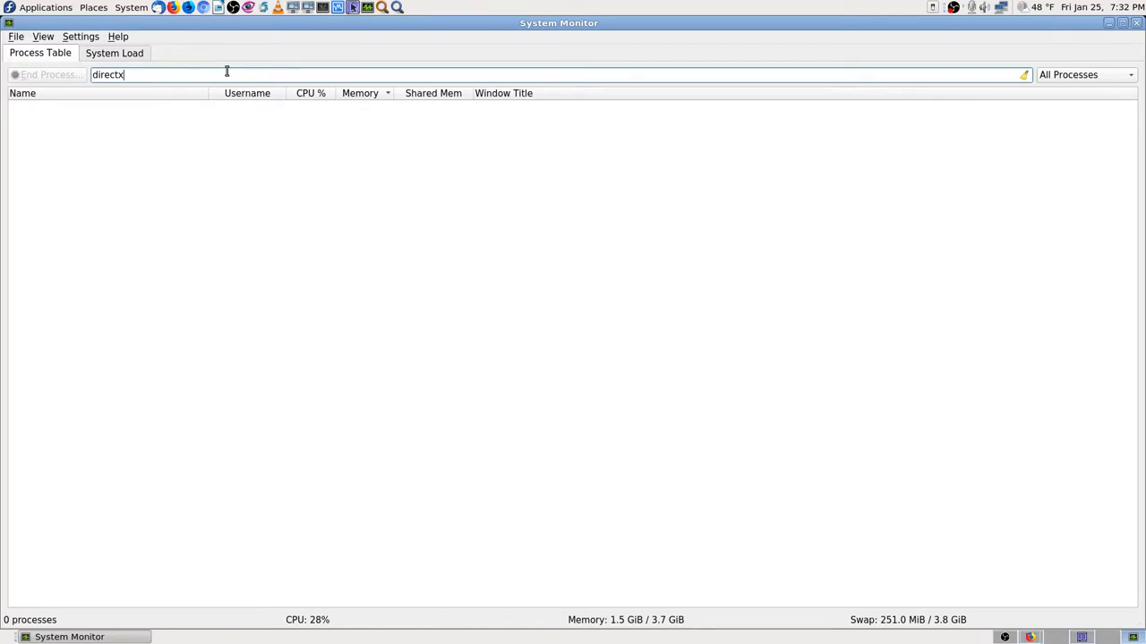
pyautogui.press('BackSpace')
pyautogui.press('BackSpace')
pyautogui.press('BackSpace')
pyautogui.press('BackSpace')
pyautogui.press('BackSpace')
pyautogui.write('x')
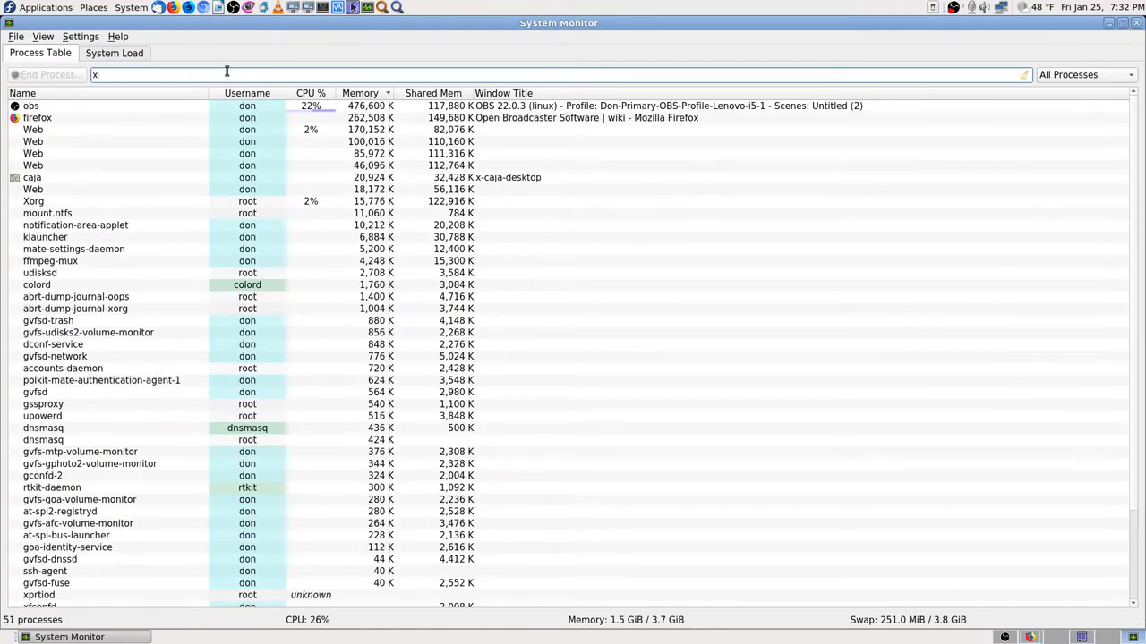
pyautogui.press('BackSpace')
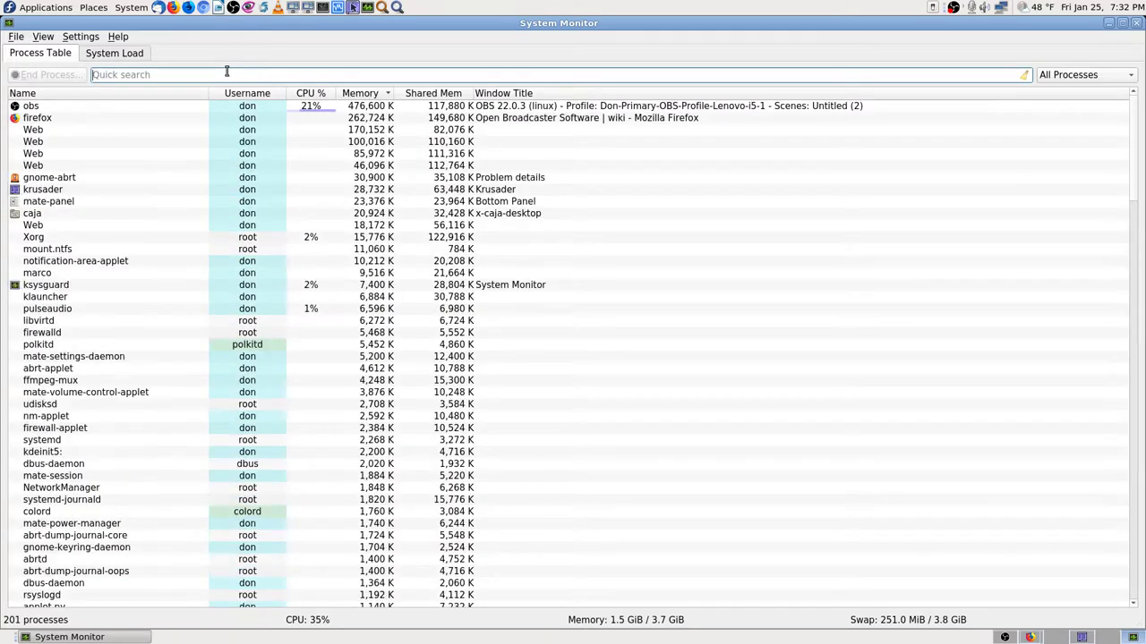
pyautogui.write('d')
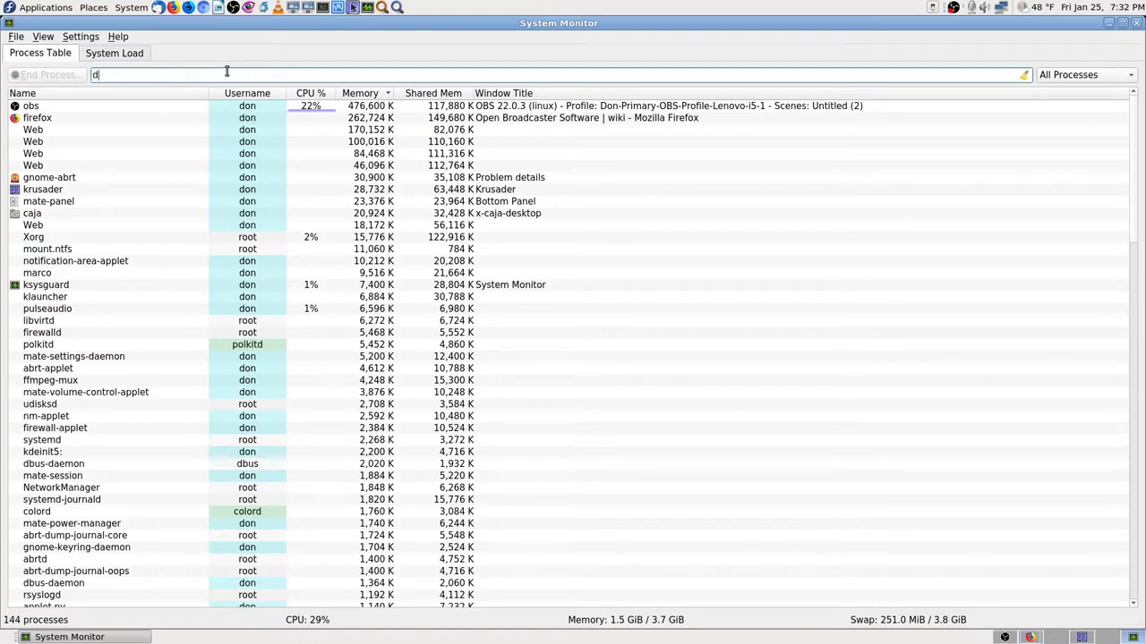
pyautogui.write('3d')
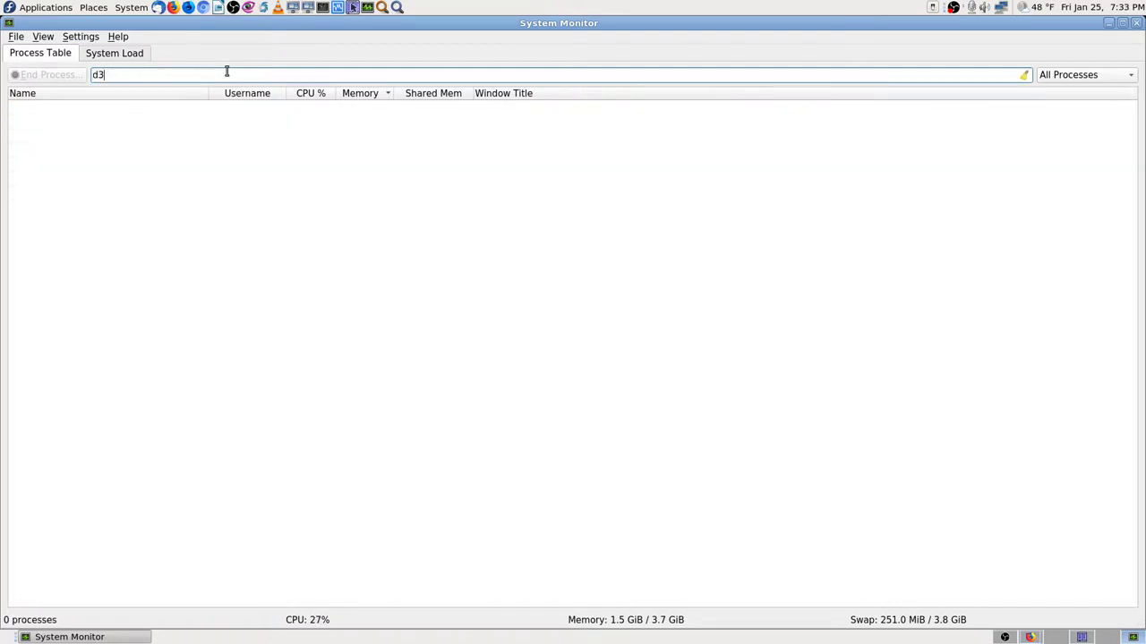
pyautogui.press('BackSpace')
pyautogui.press('BackSpace')
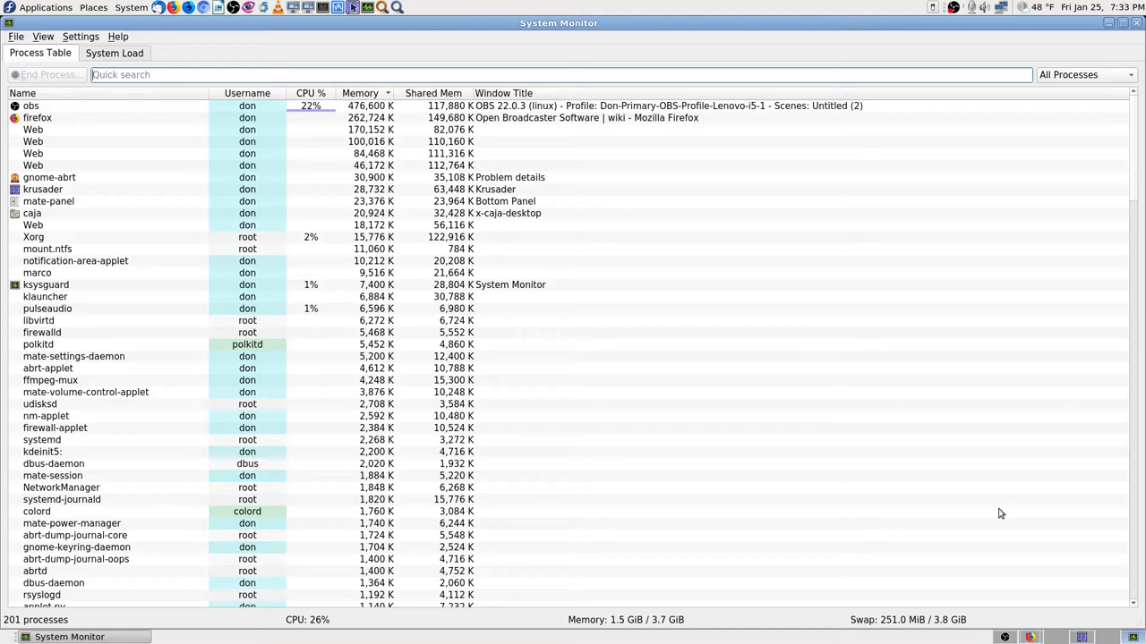
# Close the OBS wiki Known Conflicts tab and scan the 'obs killed by SIGSEGV 2019' Google results.
pyautogui.click(1033, 637)
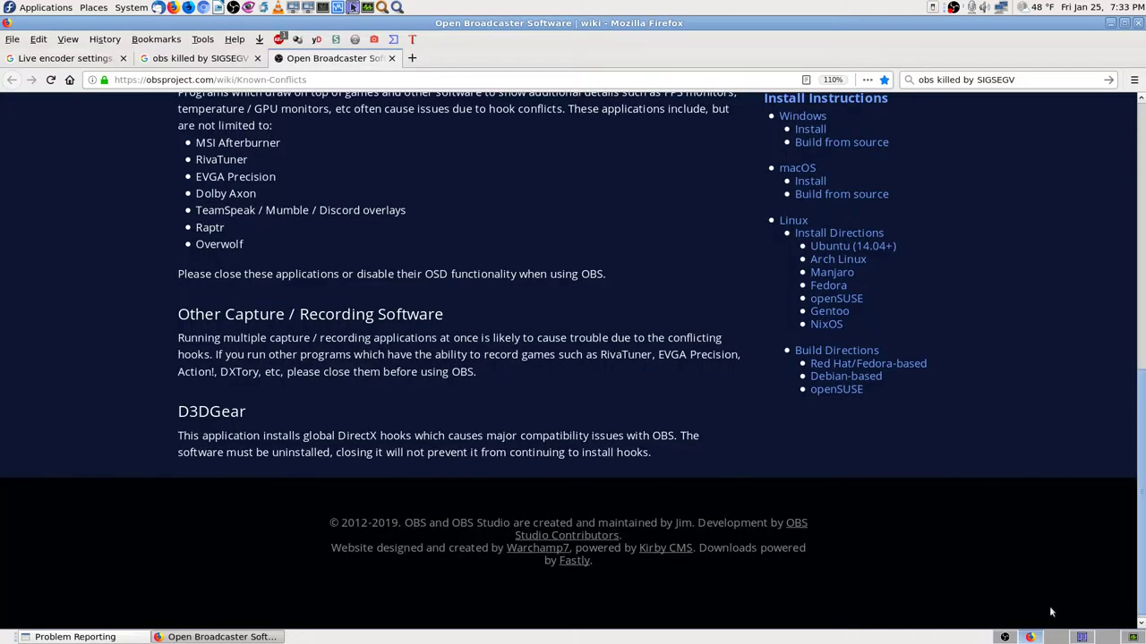
pyautogui.click(1140, 145)
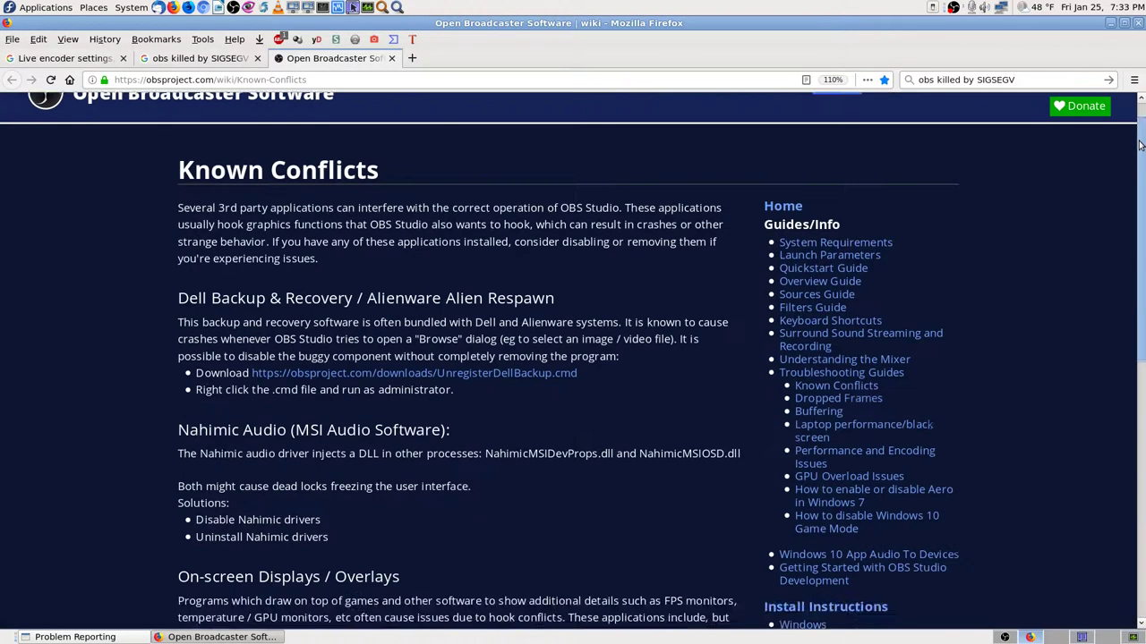
pyautogui.click(391, 57)
pyautogui.scroll(-3, 838, 447)
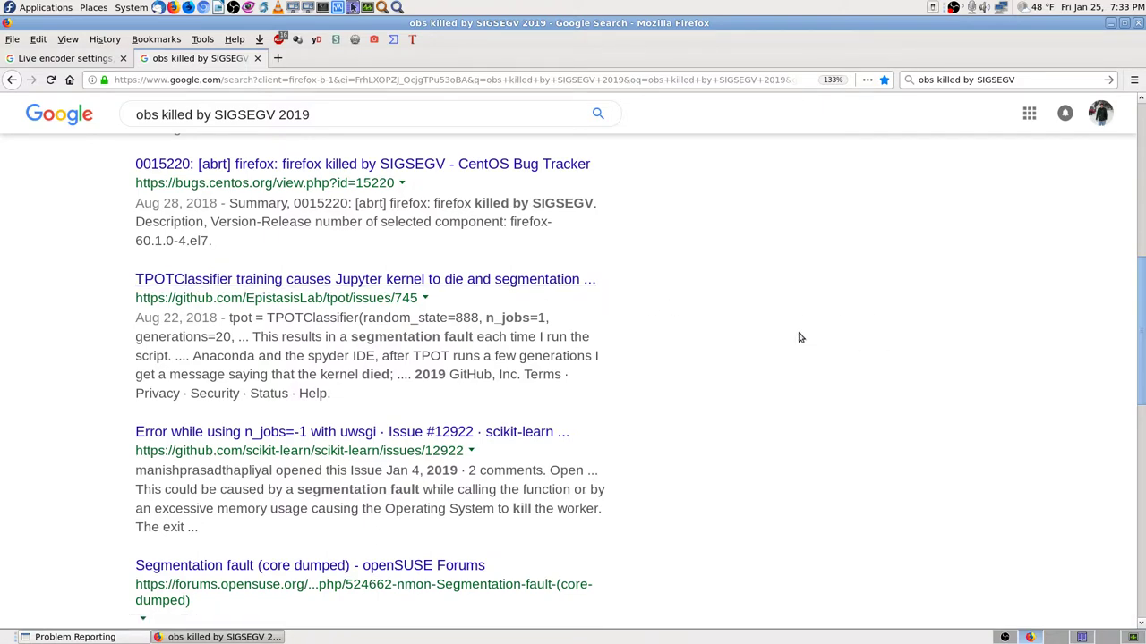
pyautogui.scroll(-4, 801, 337)
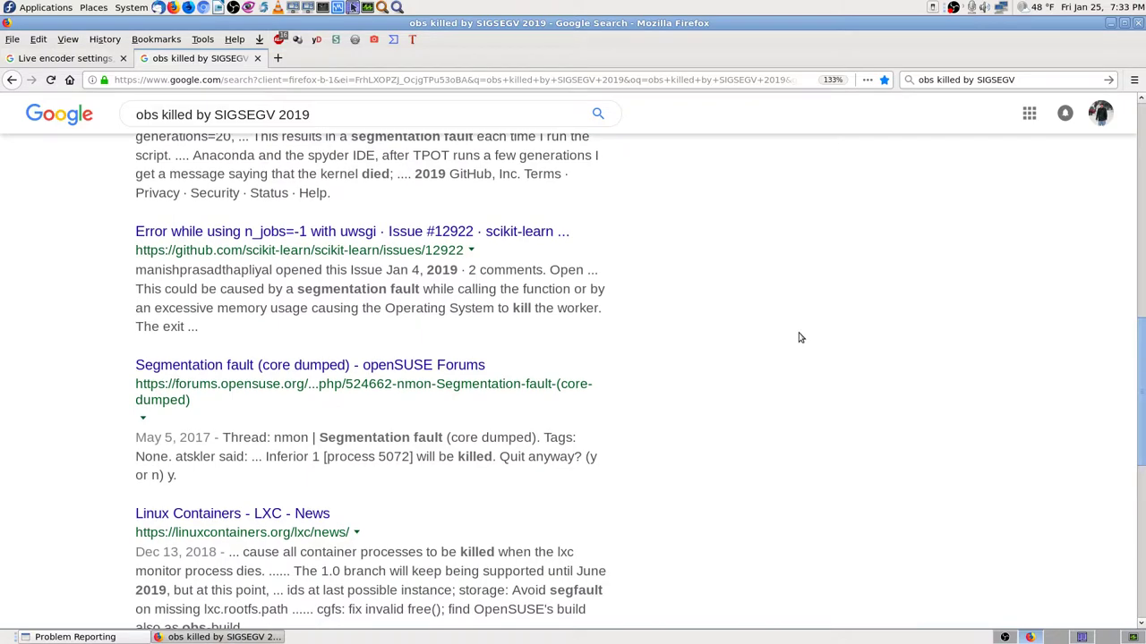
pyautogui.scroll(1, 801, 337)
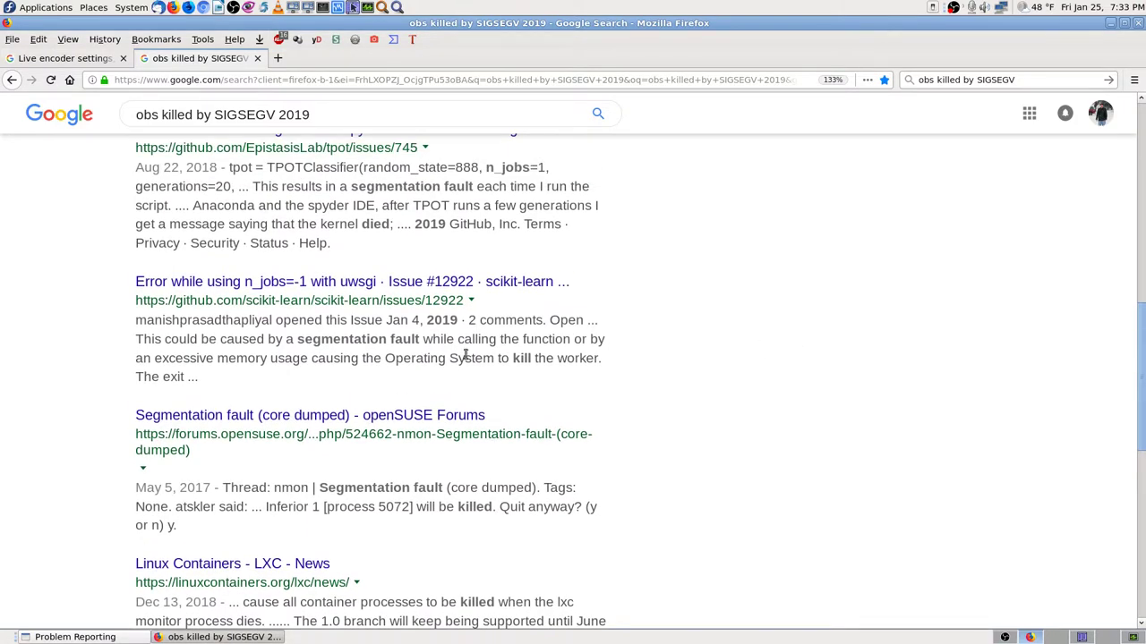
pyautogui.scroll(4, 790, 367)
pyautogui.scroll(-3, 790, 367)
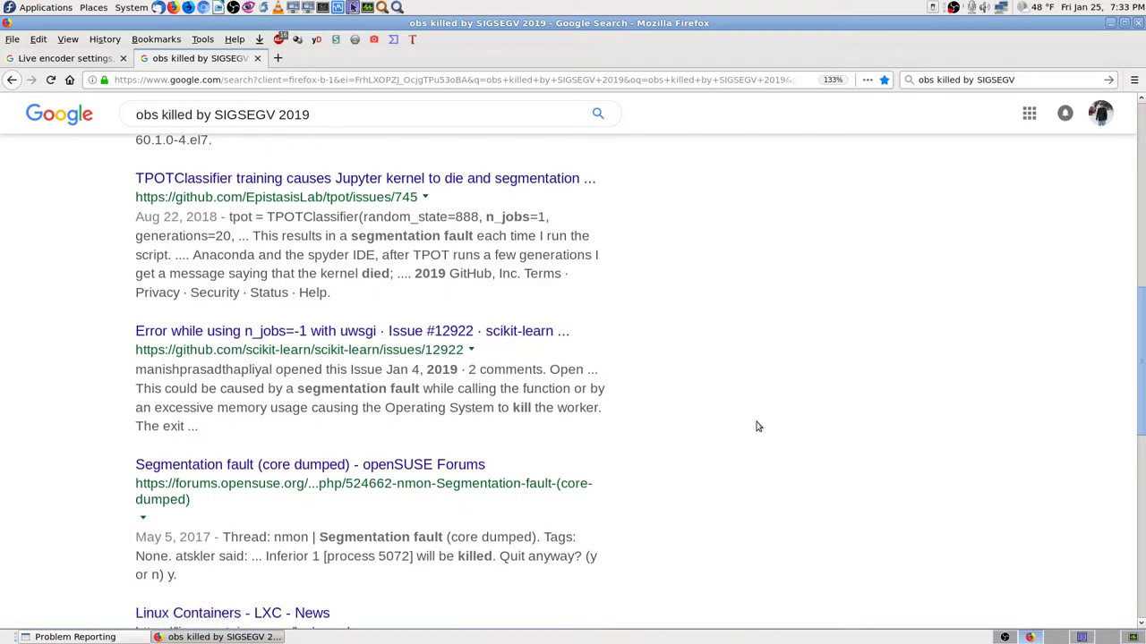
pyautogui.scroll(-4, 761, 427)
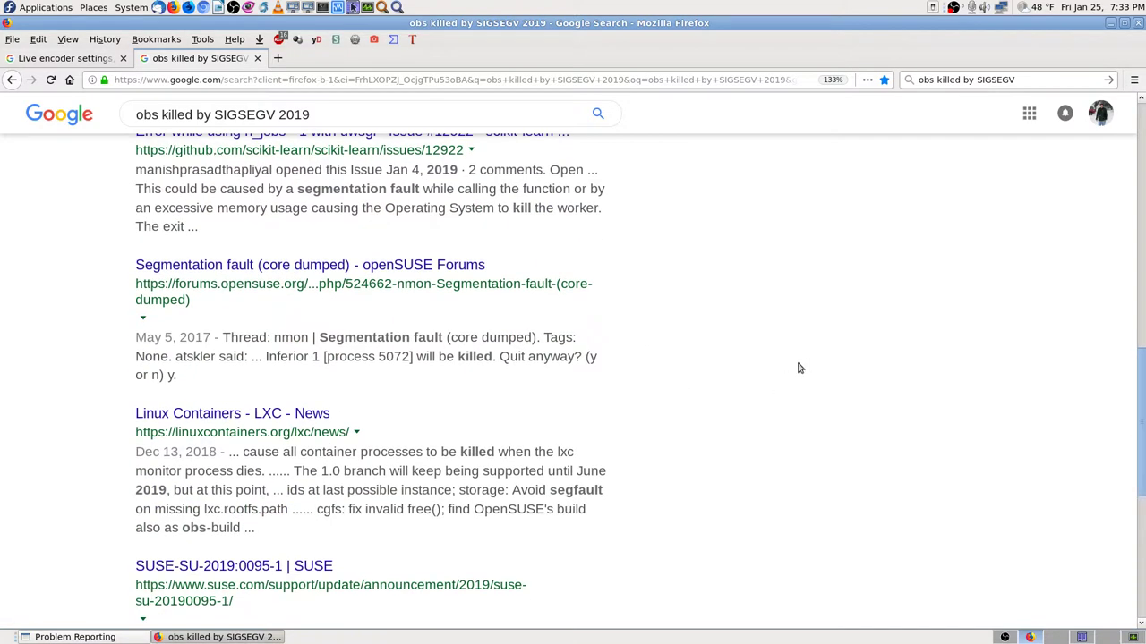
# Open the LXC News result in a background tab, read it, then close it.
pyautogui.middleClick(223, 414)
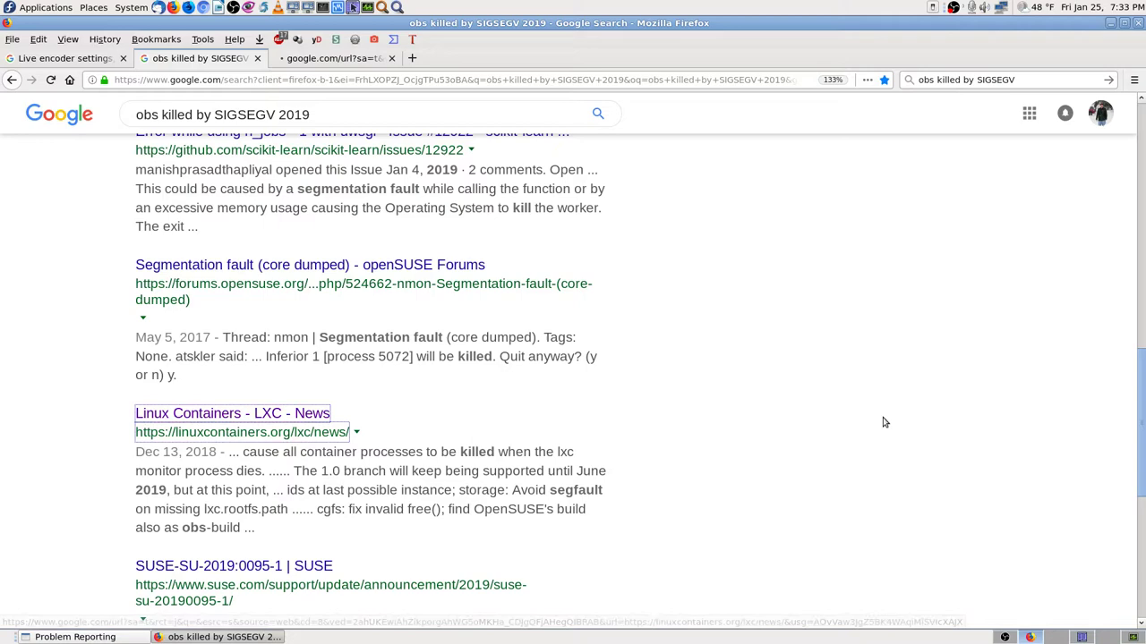
pyautogui.scroll(-3, 877, 421)
pyautogui.scroll(15, 860, 385)
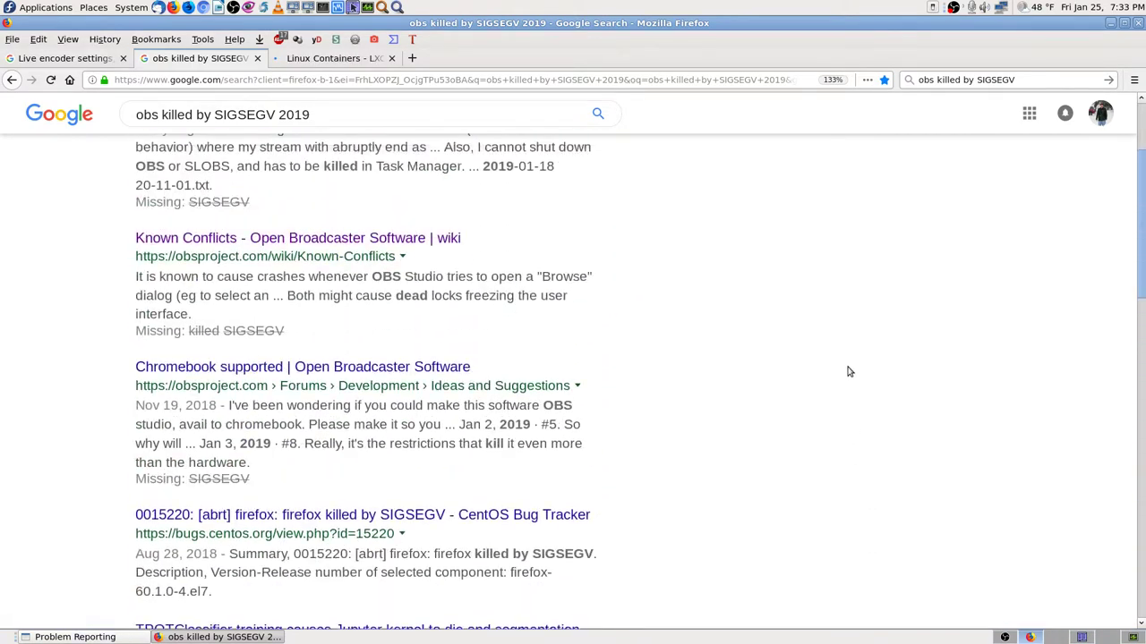
pyautogui.click(344, 60)
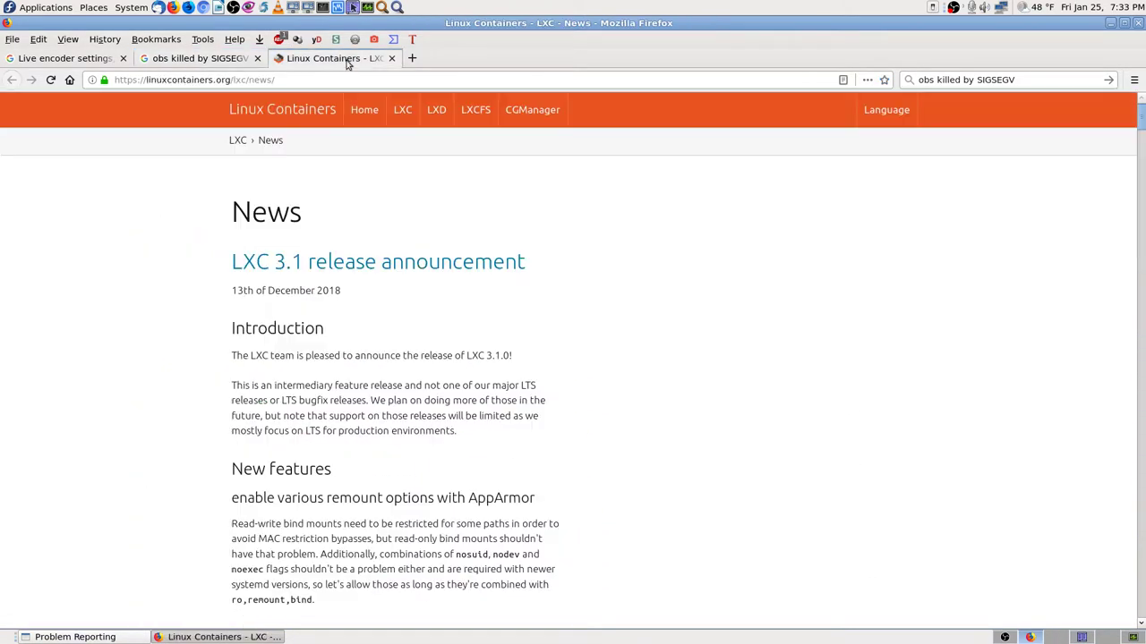
pyautogui.scroll(-2, 706, 437)
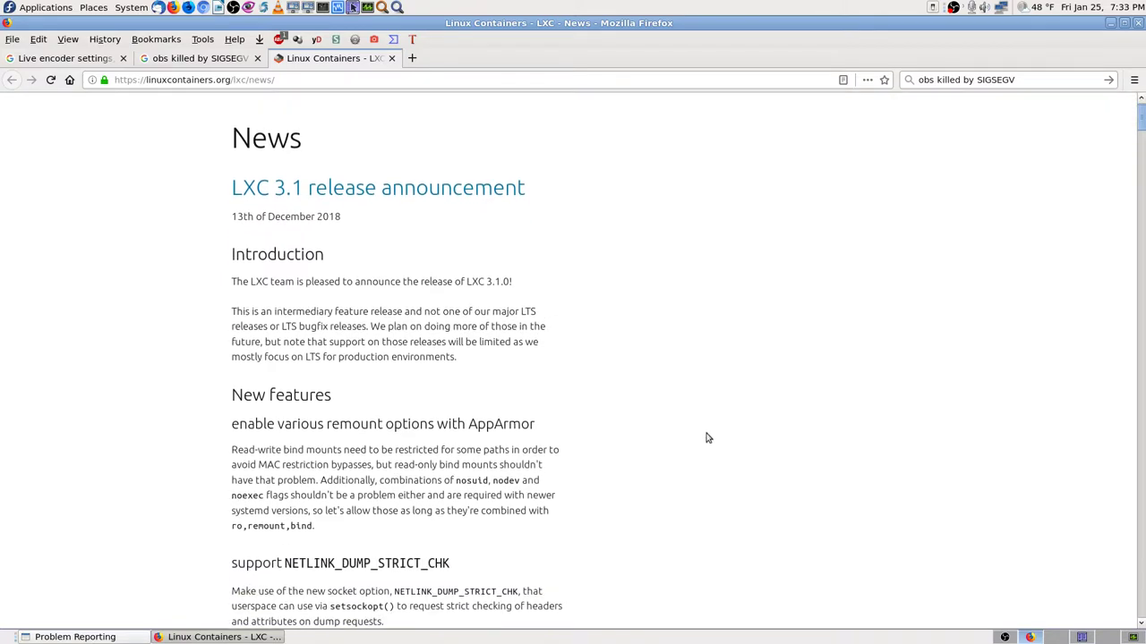
pyautogui.scroll(-4, 759, 454)
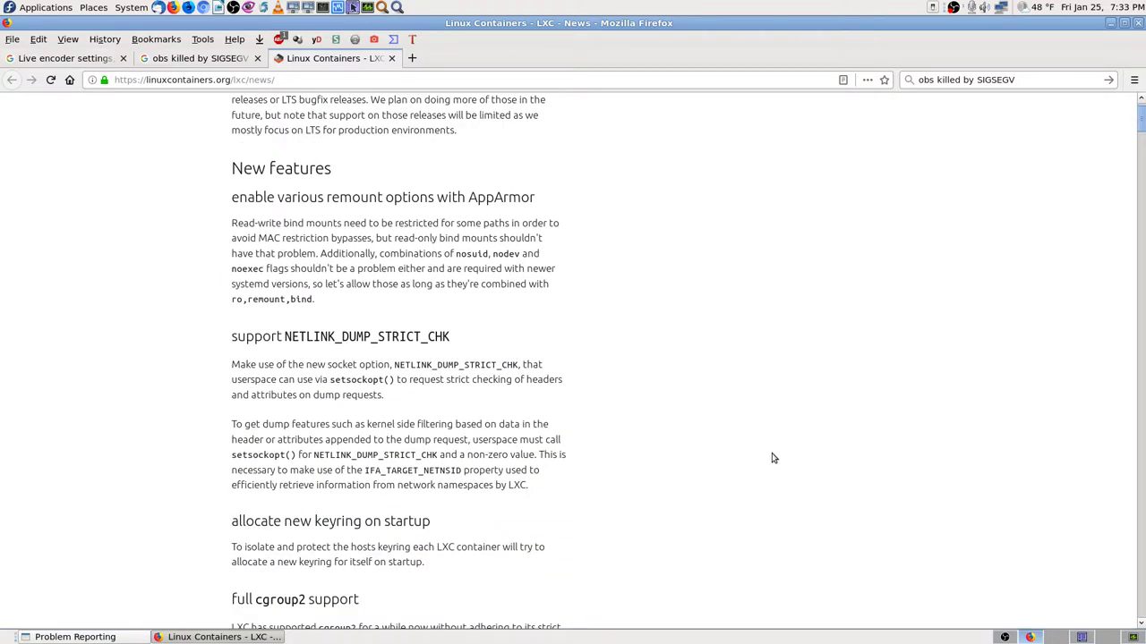
pyautogui.scroll(-5, 773, 458)
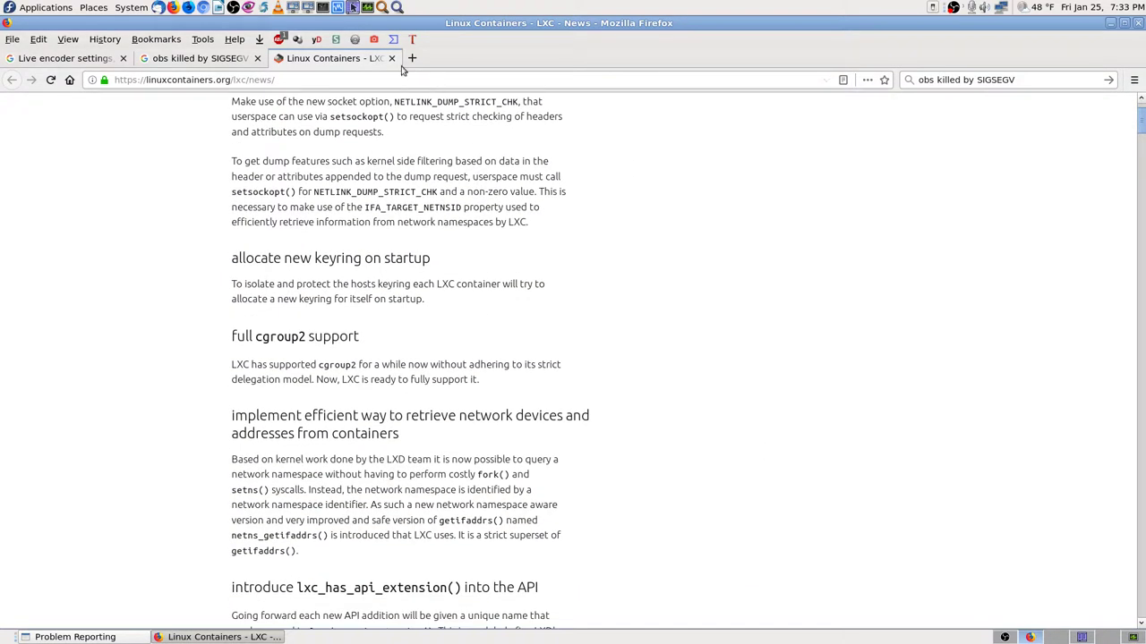
pyautogui.click(391, 58)
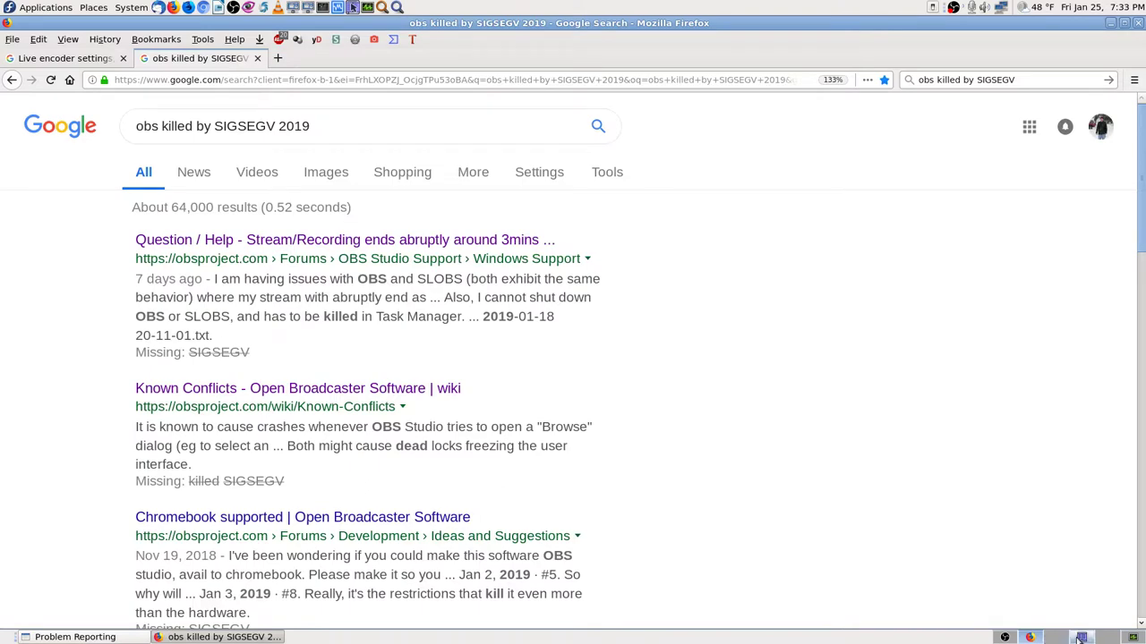
# Copy the 'No matching signal for on_advAudioProps_destroyed' warning from the var_log_messages section.
pyautogui.click(98, 638)
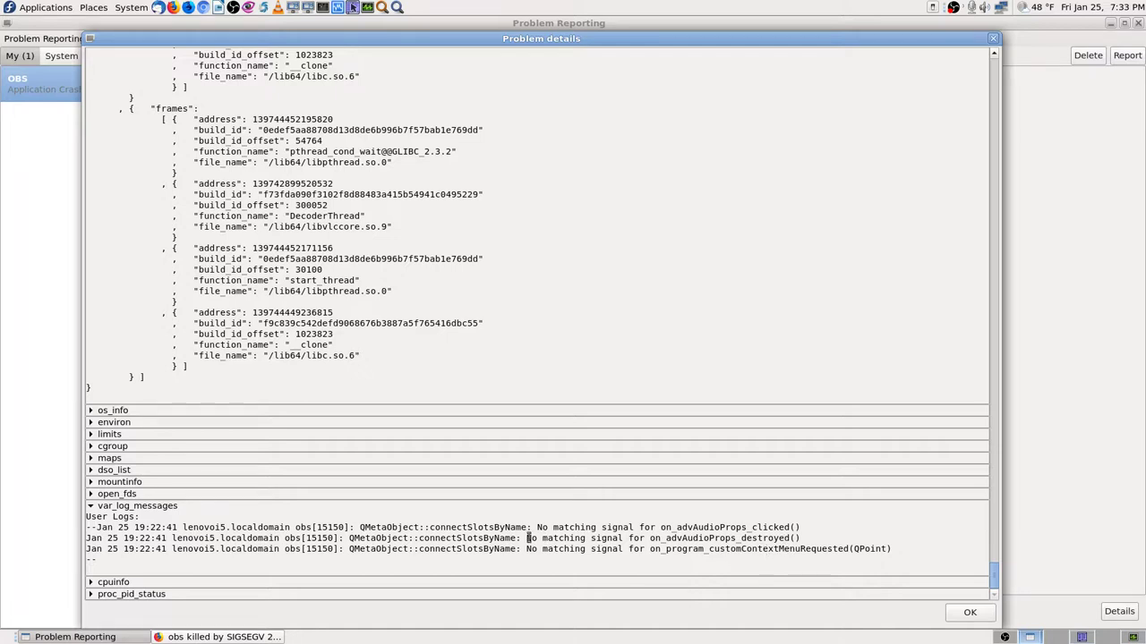
pyautogui.moveTo(527, 538); pyautogui.dragTo(789, 538)
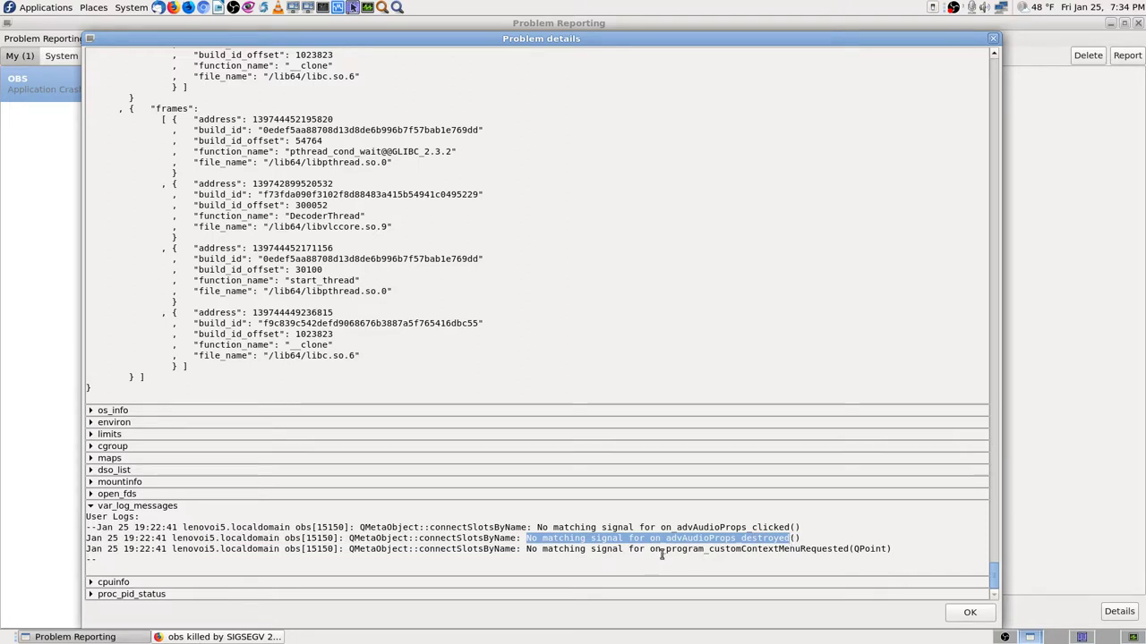
pyautogui.rightClick(748, 536)
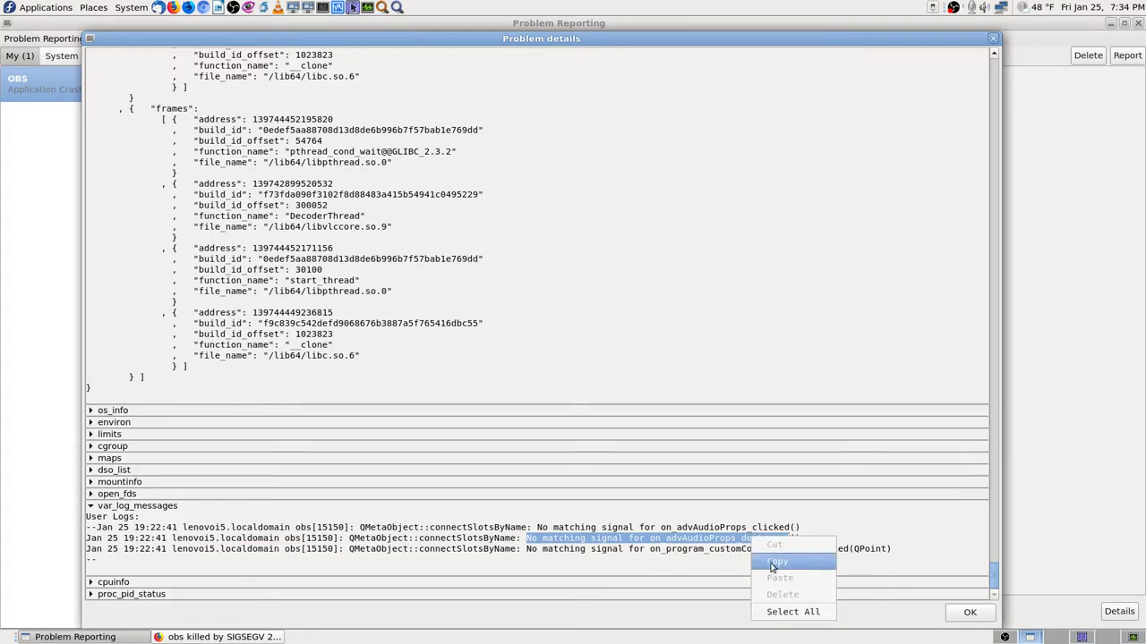
pyautogui.click(772, 564)
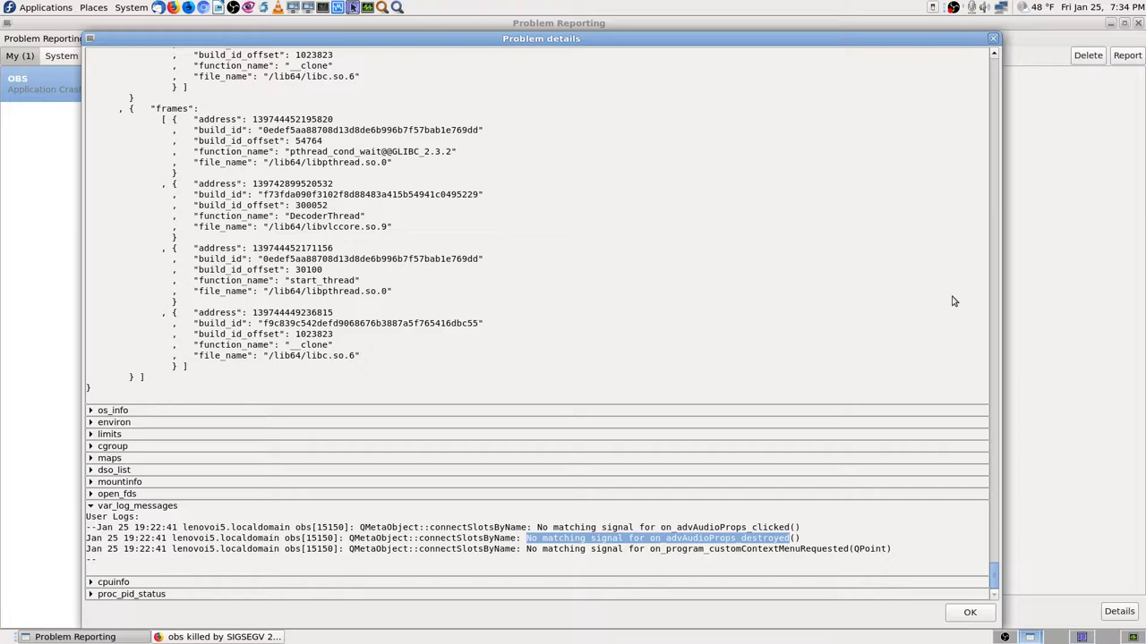
# Search Google for the pasted error message and bookmark the results in the OBS Studio folder.
pyautogui.click(219, 637)
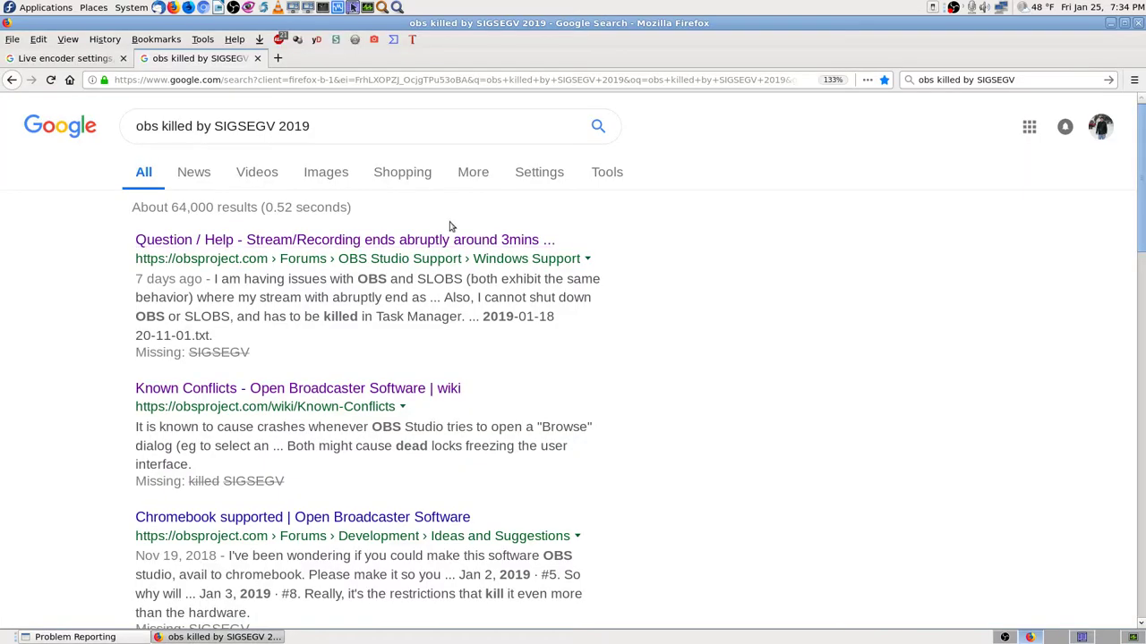
pyautogui.rightClick(950, 79)
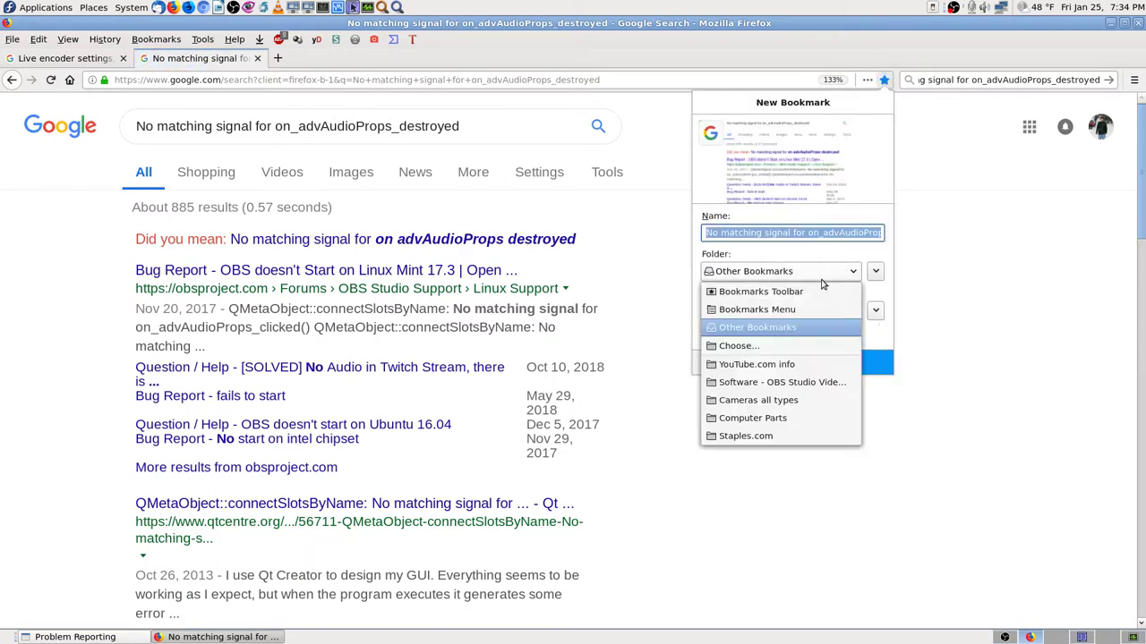
pyautogui.click(788, 382)
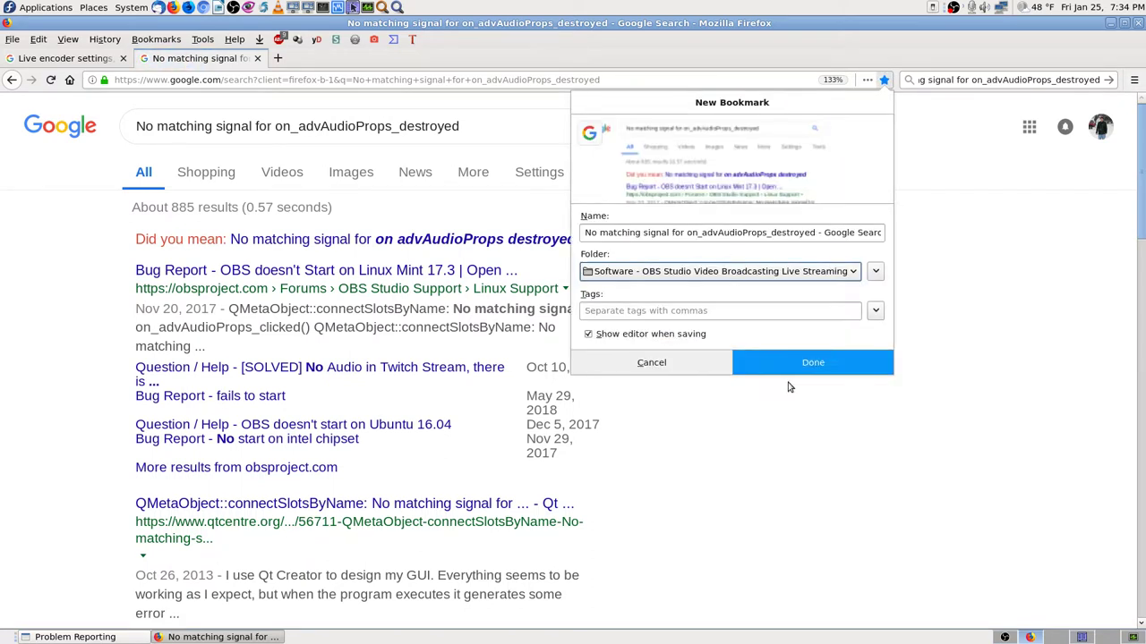
pyautogui.click(838, 363)
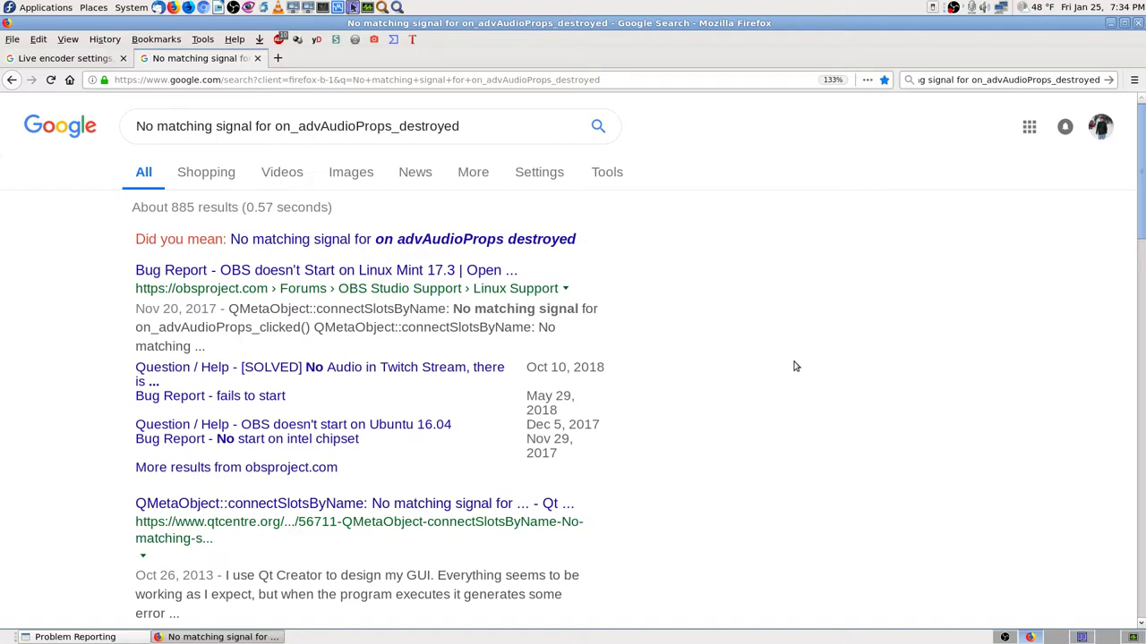
# Open the openSUSE Forums 'OBS Crash' result in a new tab.
pyautogui.scroll(-5, 796, 365)
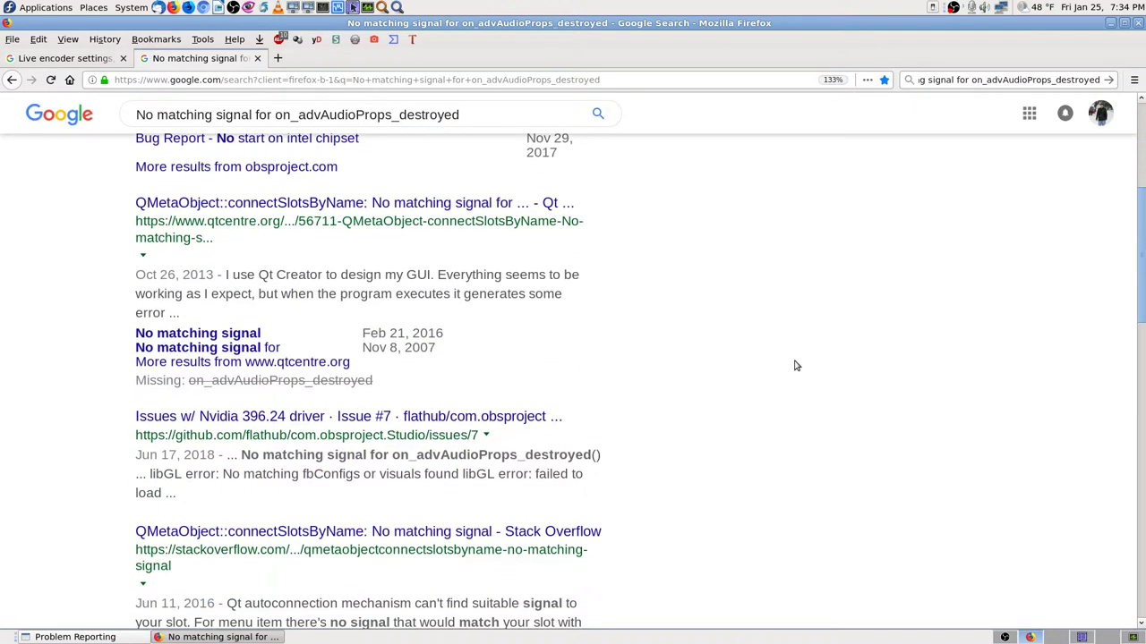
pyautogui.scroll(-2, 795, 365)
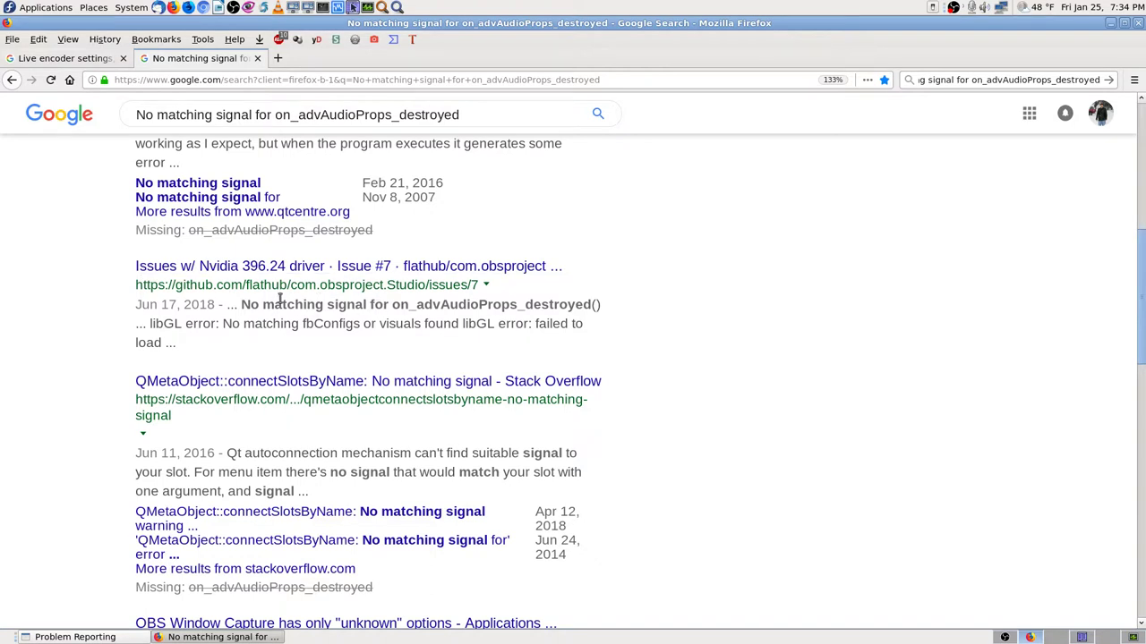
pyautogui.scroll(-5, 767, 354)
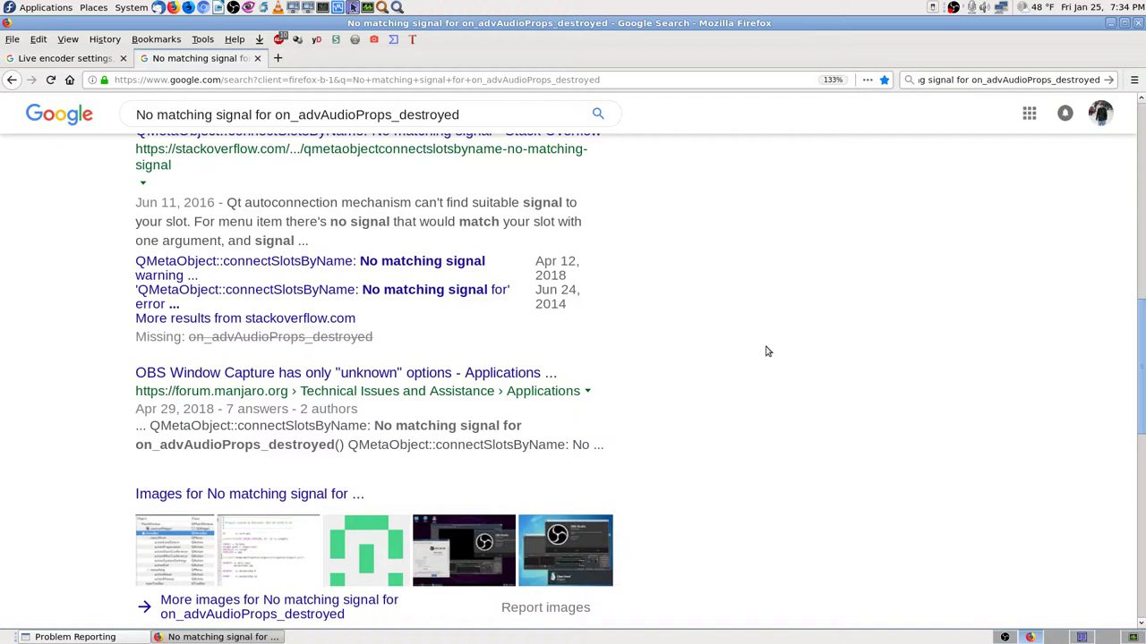
pyautogui.scroll(-3, 767, 352)
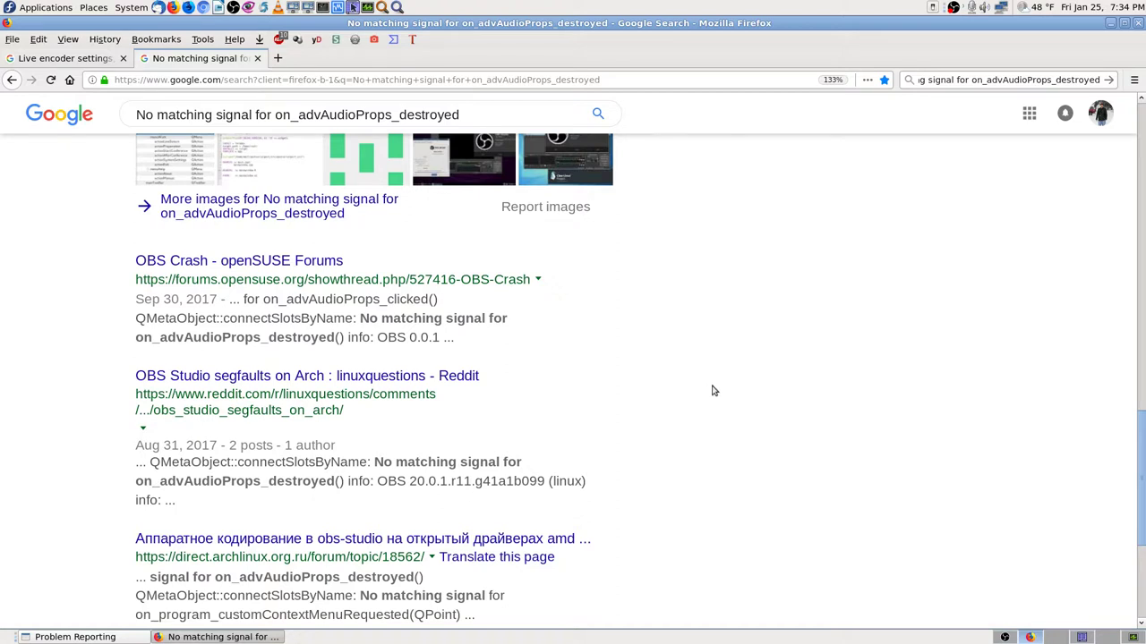
pyautogui.middleClick(321, 268)
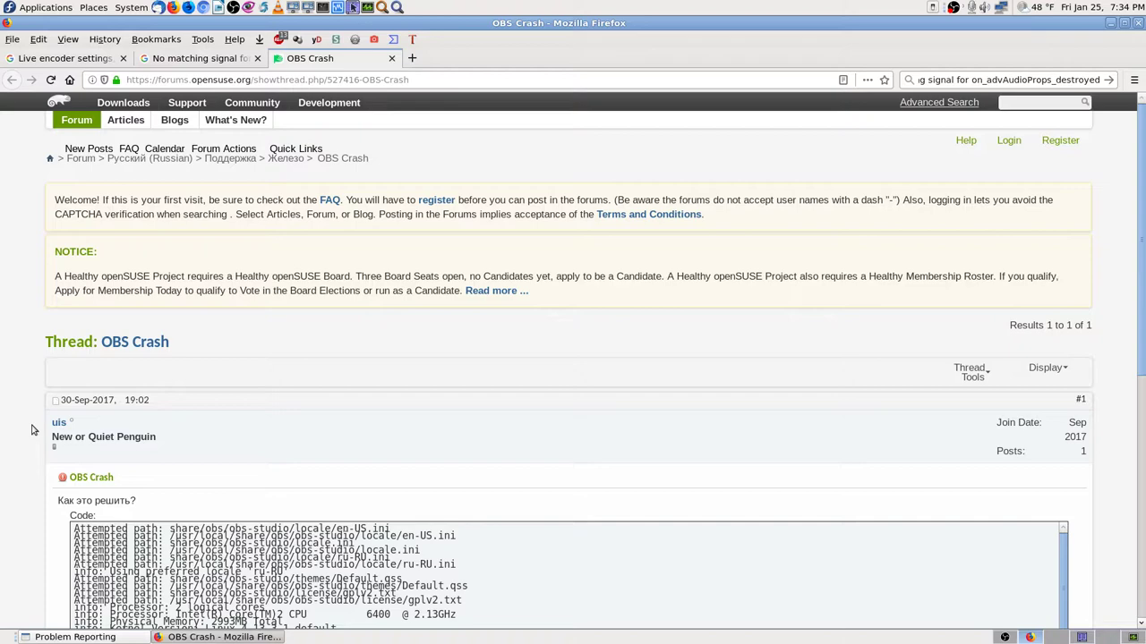
# Read through the openSUSE 'OBS Crash' thread, then close its tab.
pyautogui.scroll(-10, 32, 430)
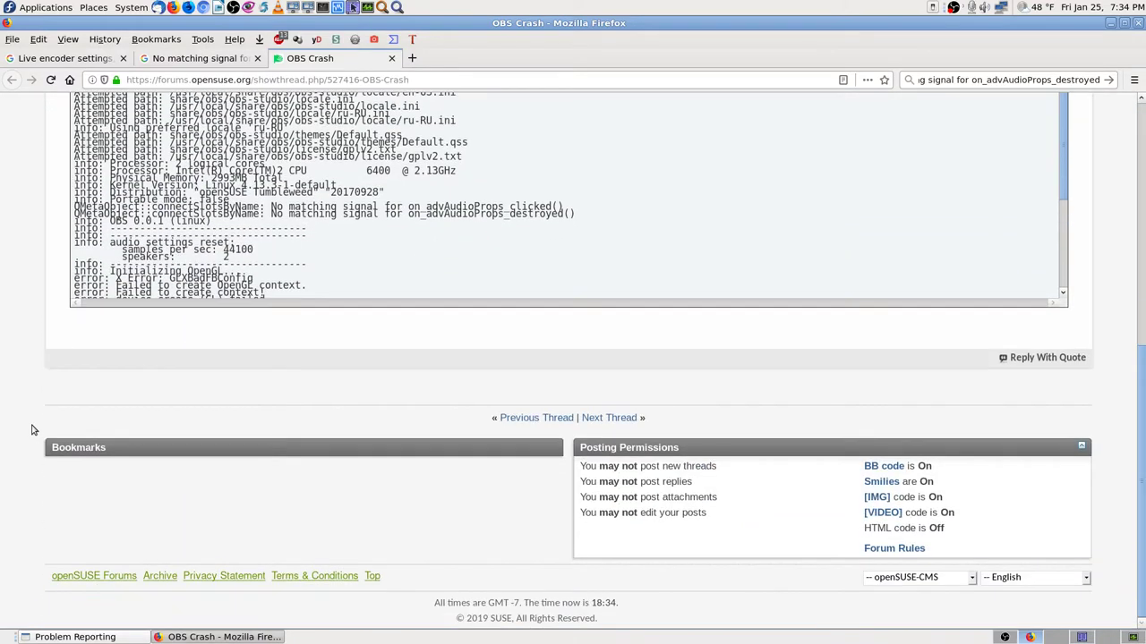
pyautogui.scroll(10, 31, 429)
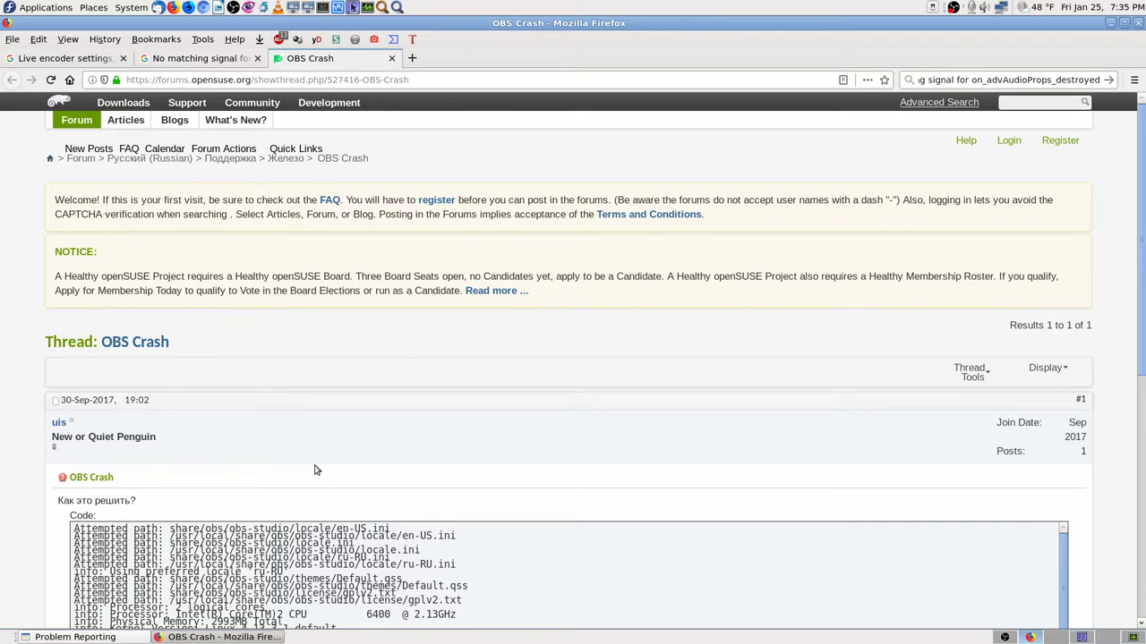
pyautogui.scroll(-12, 314, 470)
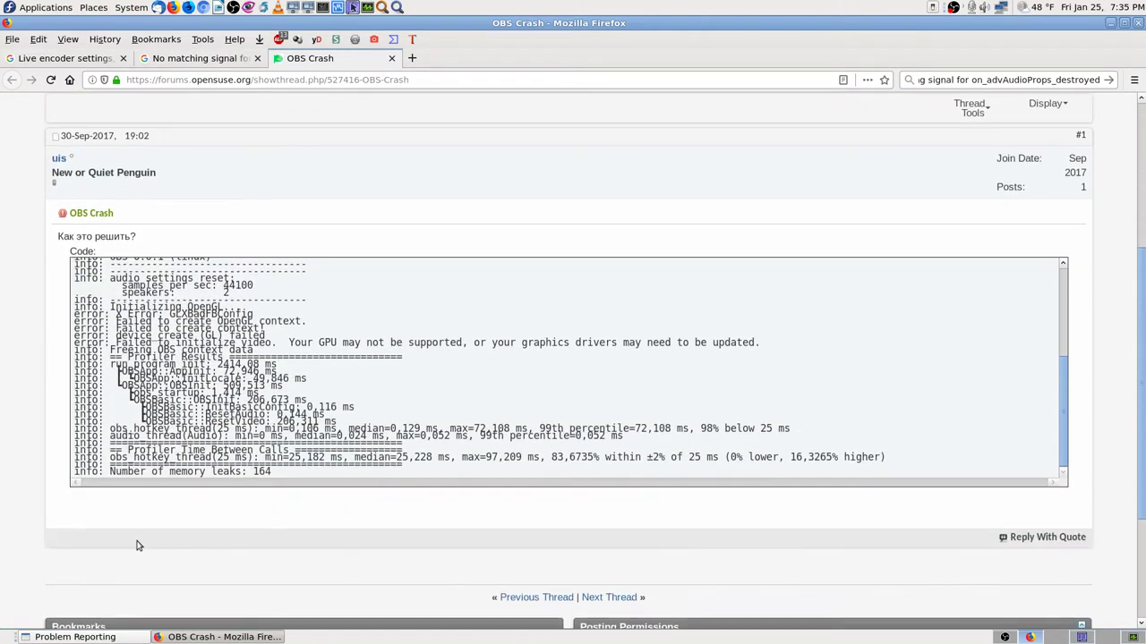
pyautogui.scroll(-3, 137, 546)
pyautogui.click(391, 58)
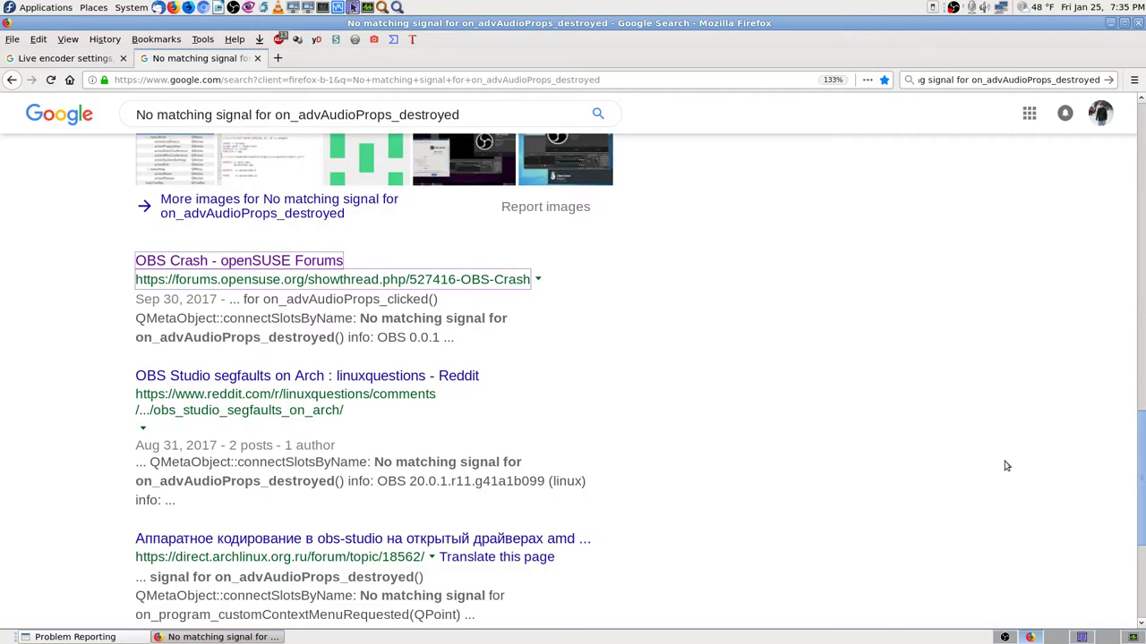
# Open the 'OBS doesn't Start on Linux Mint 17.3' thread, skim it, and close it.
pyautogui.scroll(8, 947, 452)
pyautogui.scroll(10, 946, 452)
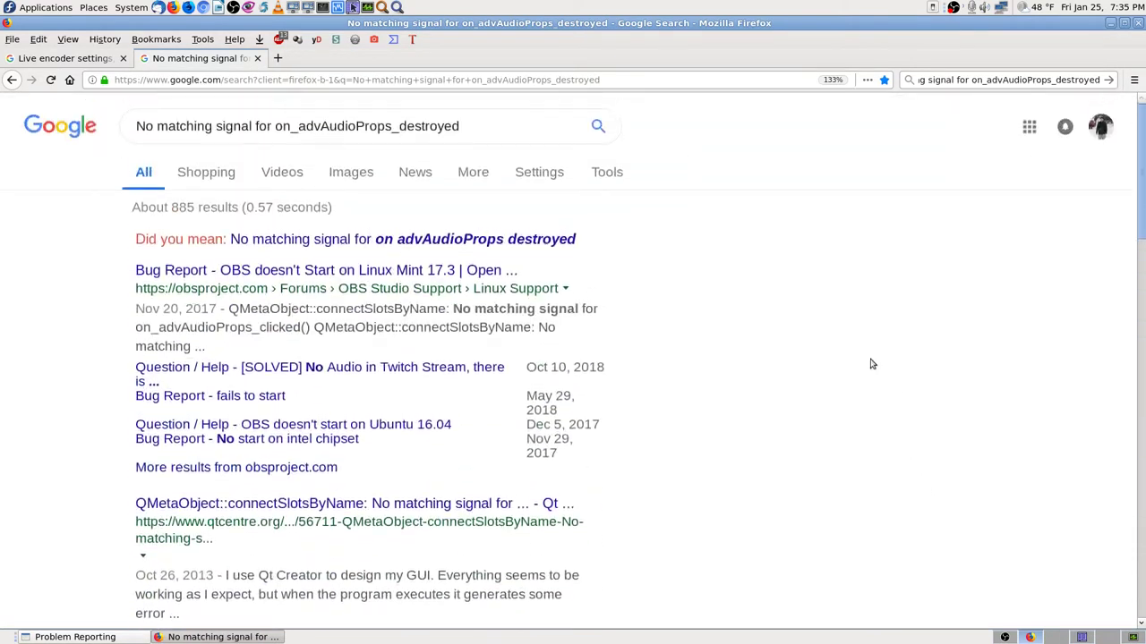
pyautogui.click(369, 270)
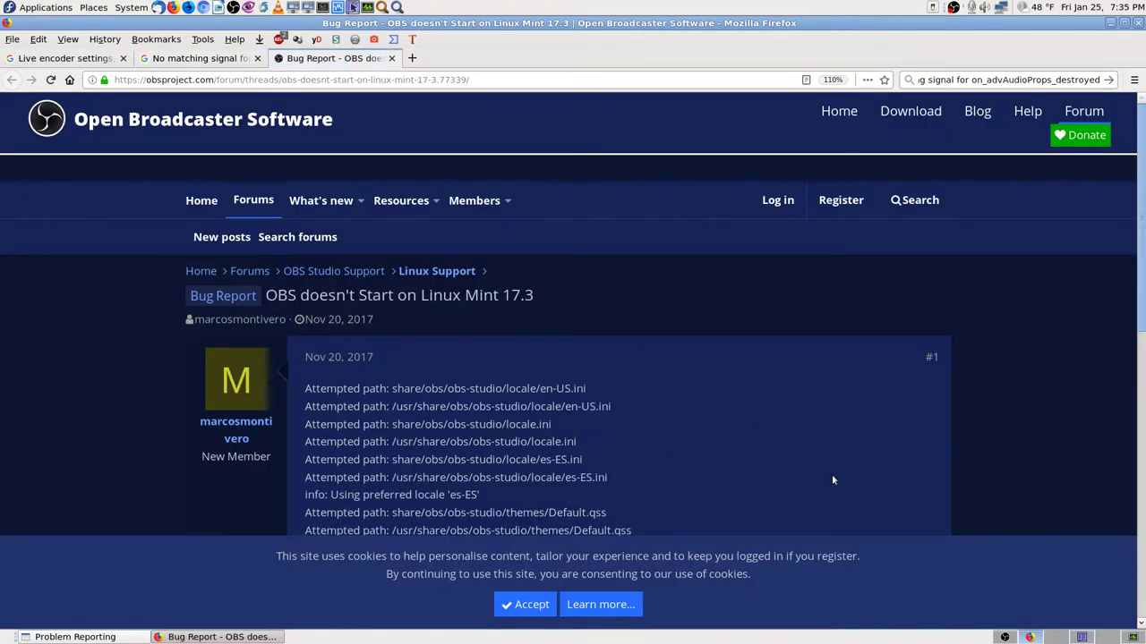
pyautogui.scroll(-5, 1054, 448)
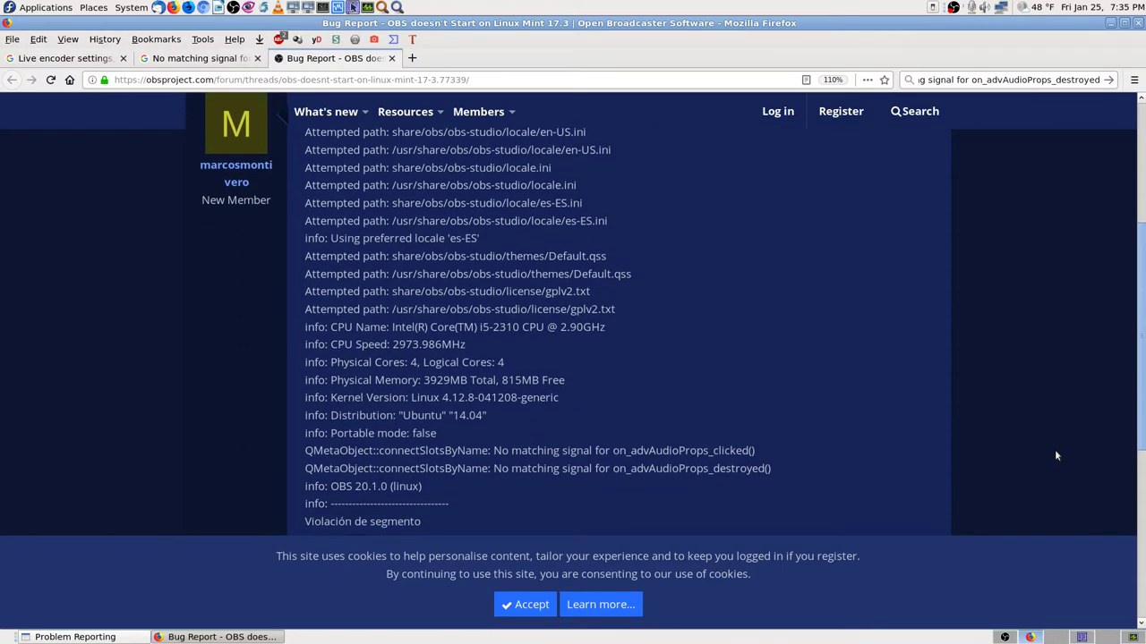
pyautogui.scroll(-5, 1055, 457)
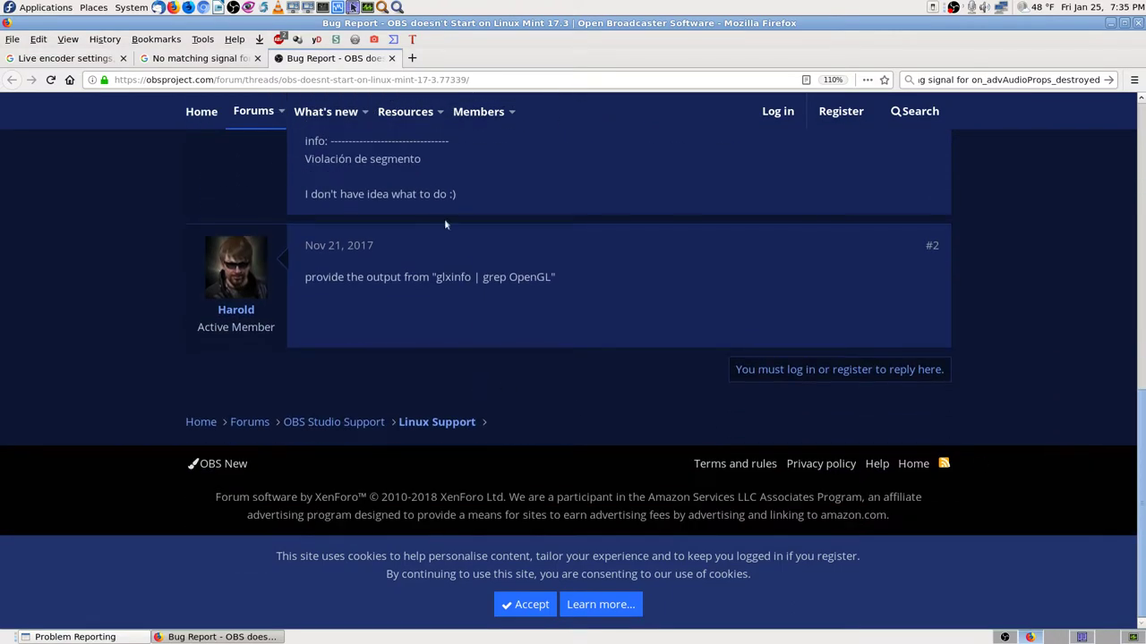
pyautogui.click(391, 58)
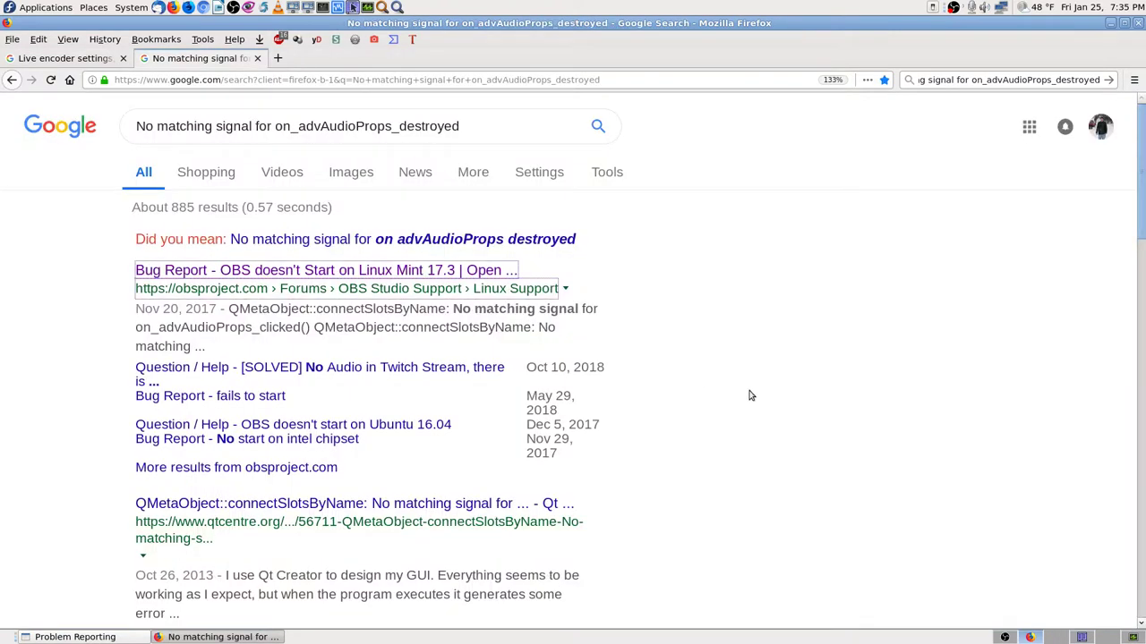
# Open the Qt Centre 'No matching signal' result in a new tab and view it.
pyautogui.scroll(-5, 988, 493)
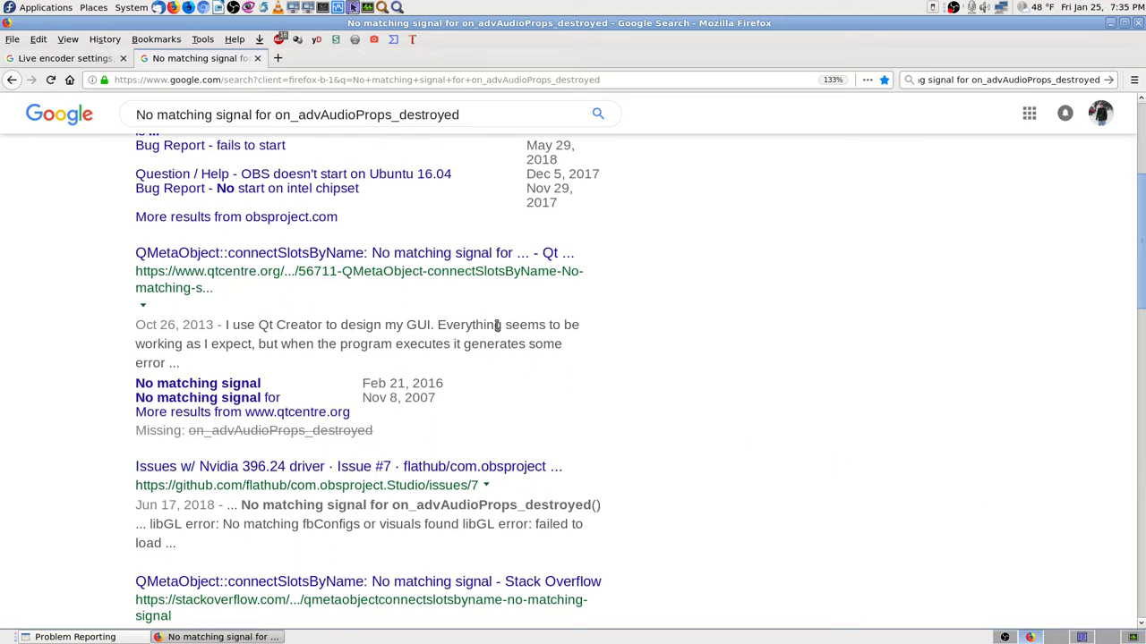
pyautogui.middleClick(371, 254)
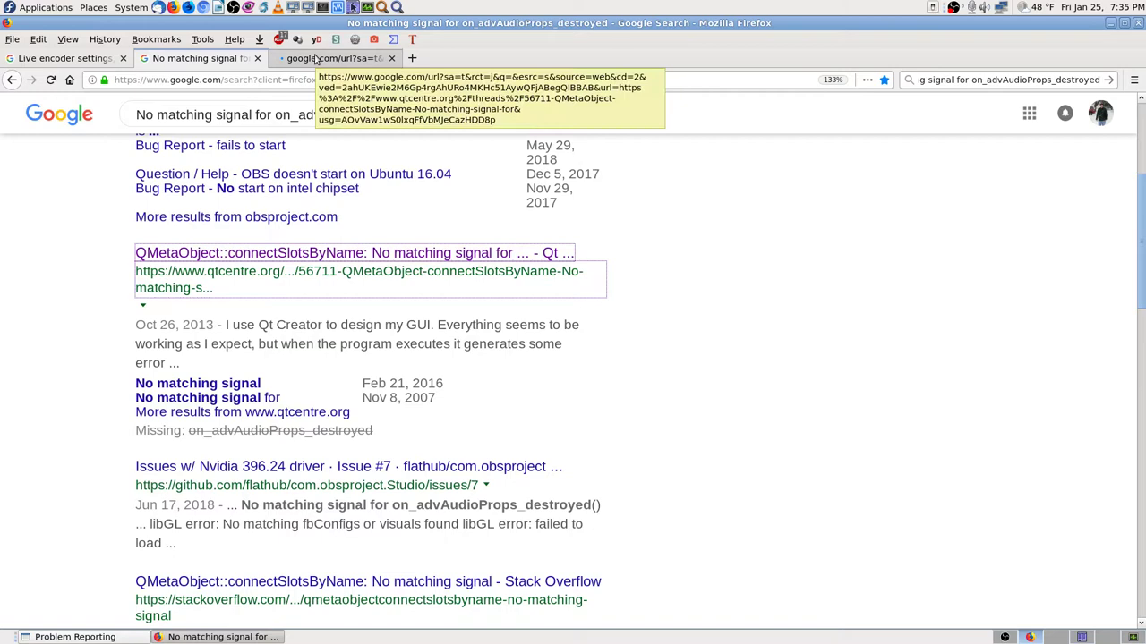
pyautogui.click(315, 59)
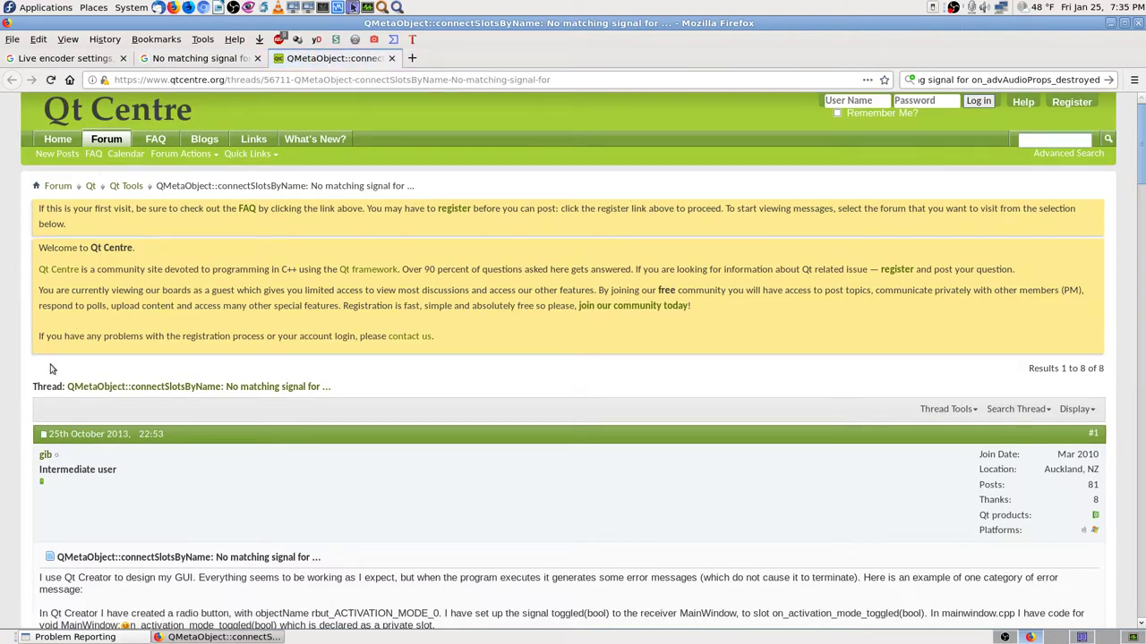
# Read the Qt Centre QMetaObject::connectSlotsByName thread, then close it to return to Google.
pyautogui.scroll(-6, 50, 371)
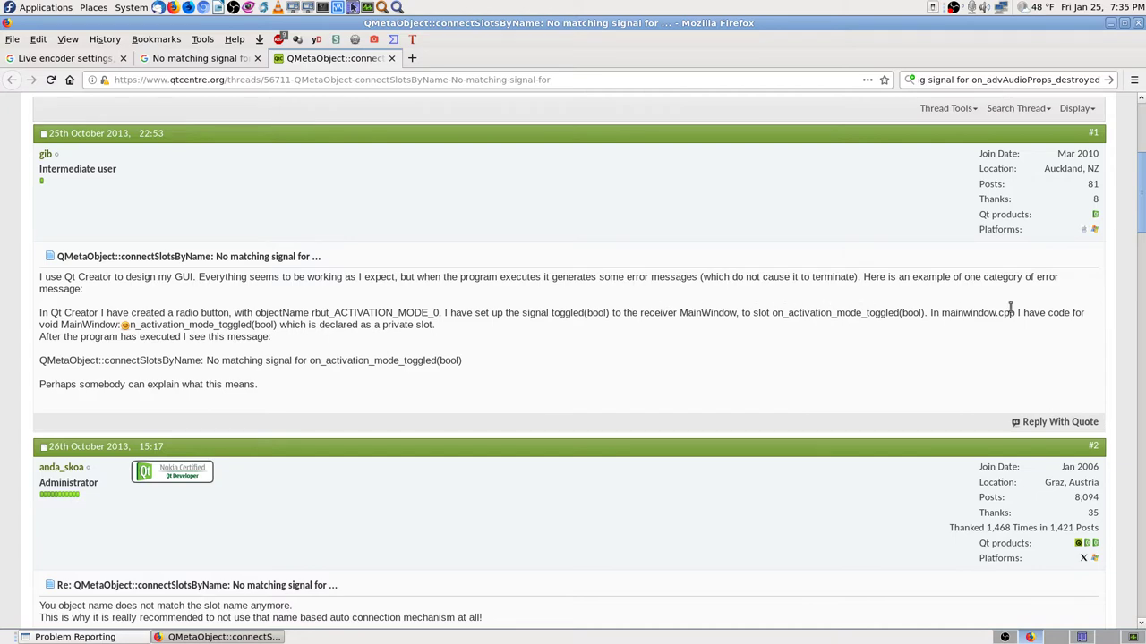
pyautogui.scroll(-6, 396, 448)
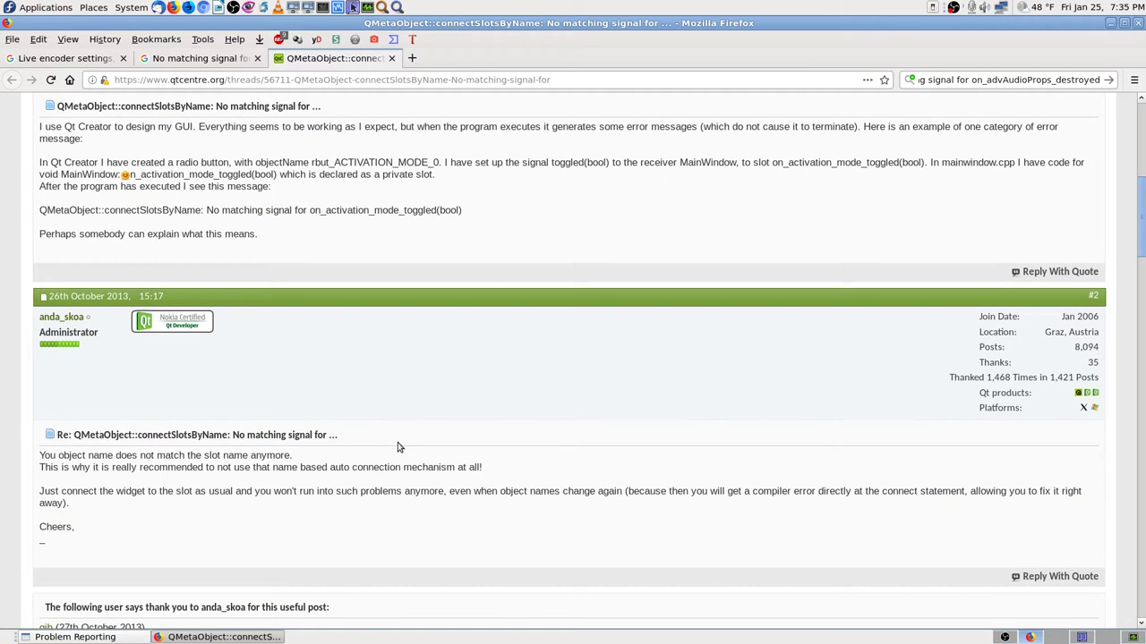
pyautogui.scroll(-1, 119, 421)
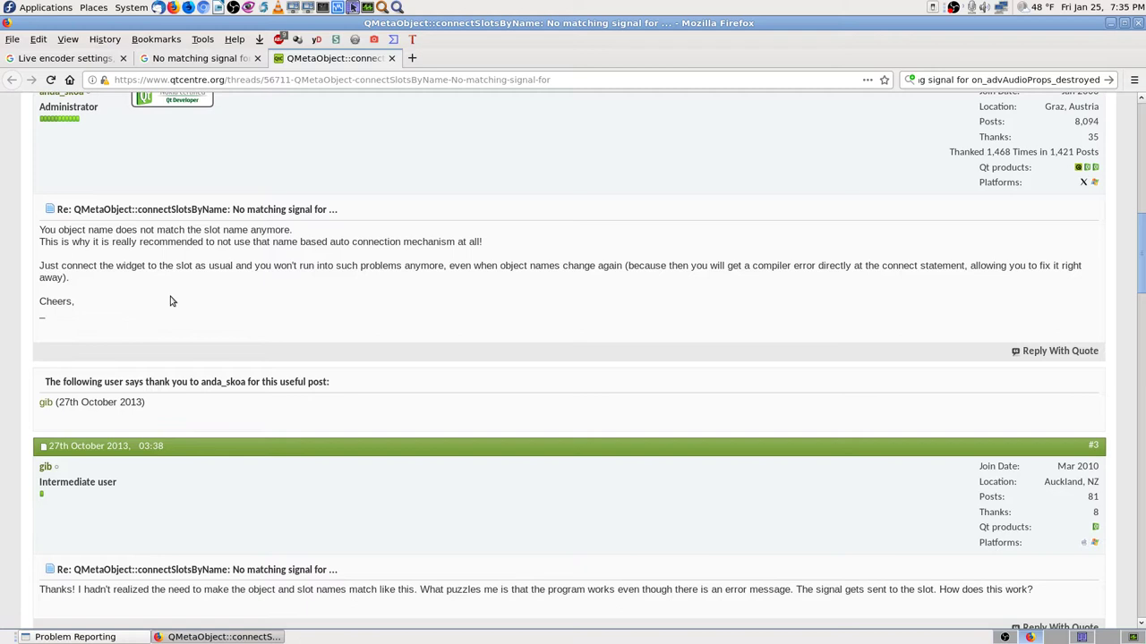
pyautogui.scroll(-1, 439, 384)
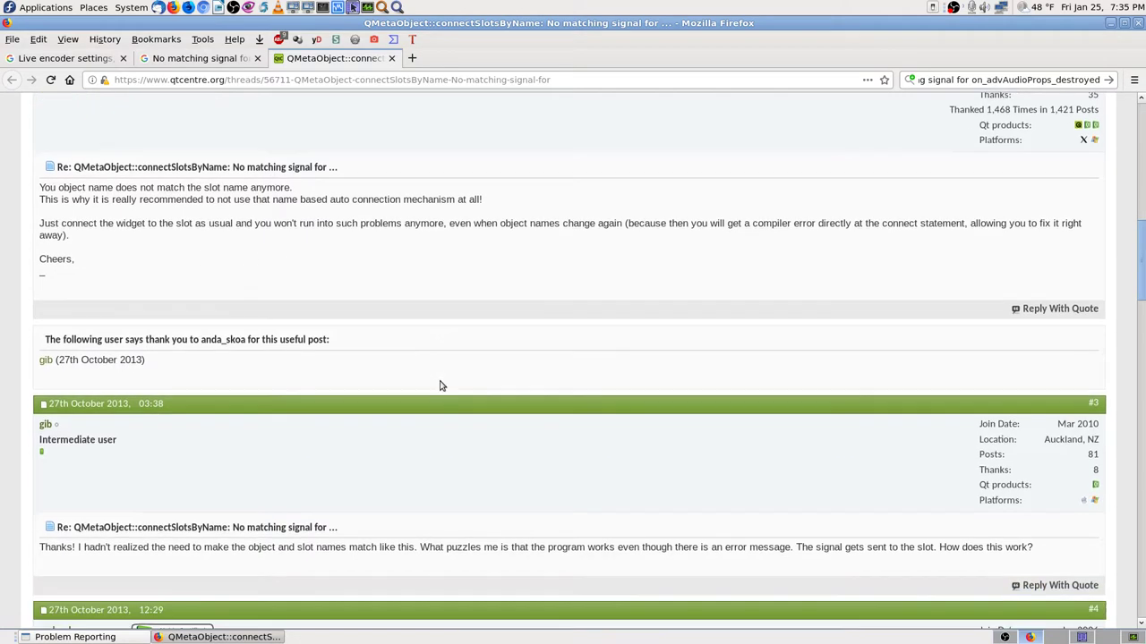
pyautogui.scroll(-4, 440, 385)
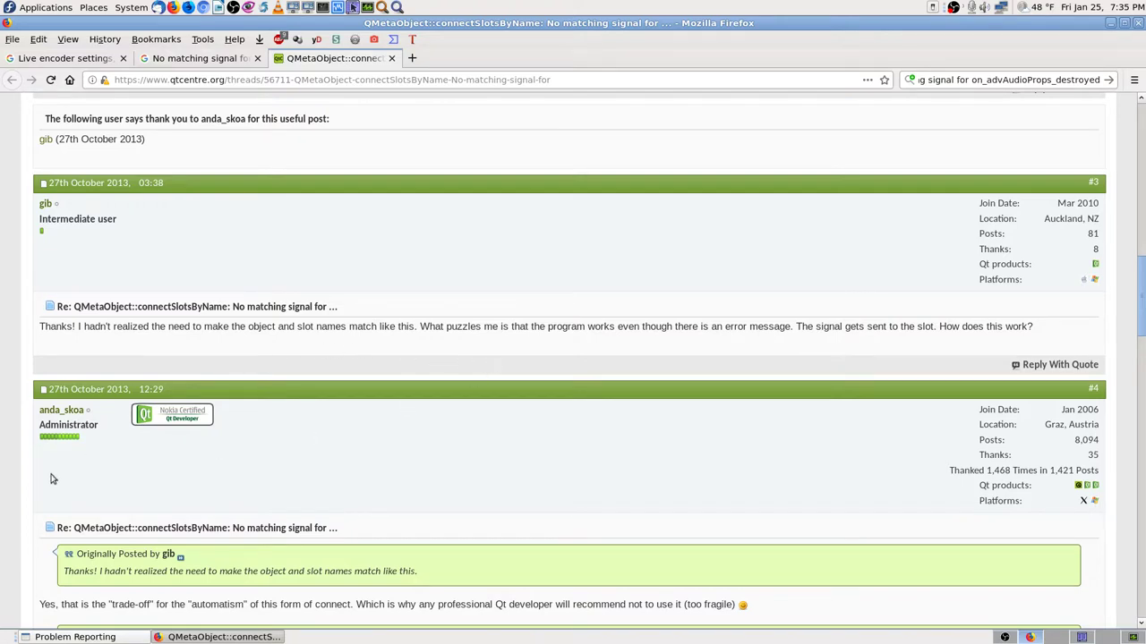
pyautogui.scroll(-6, 51, 479)
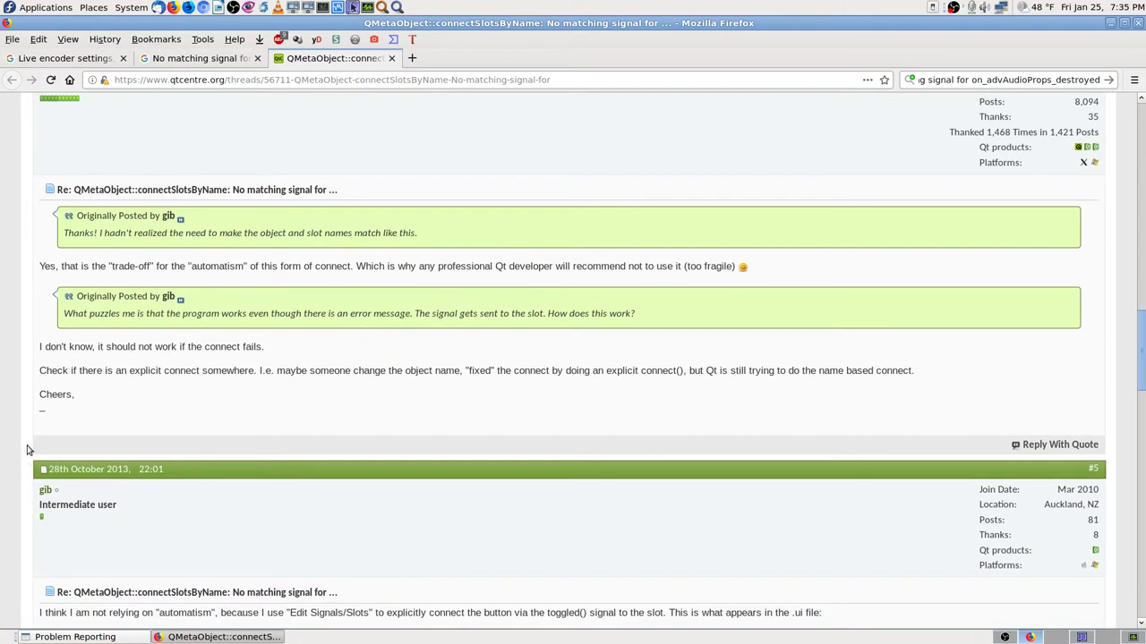
pyautogui.scroll(-9, 22, 455)
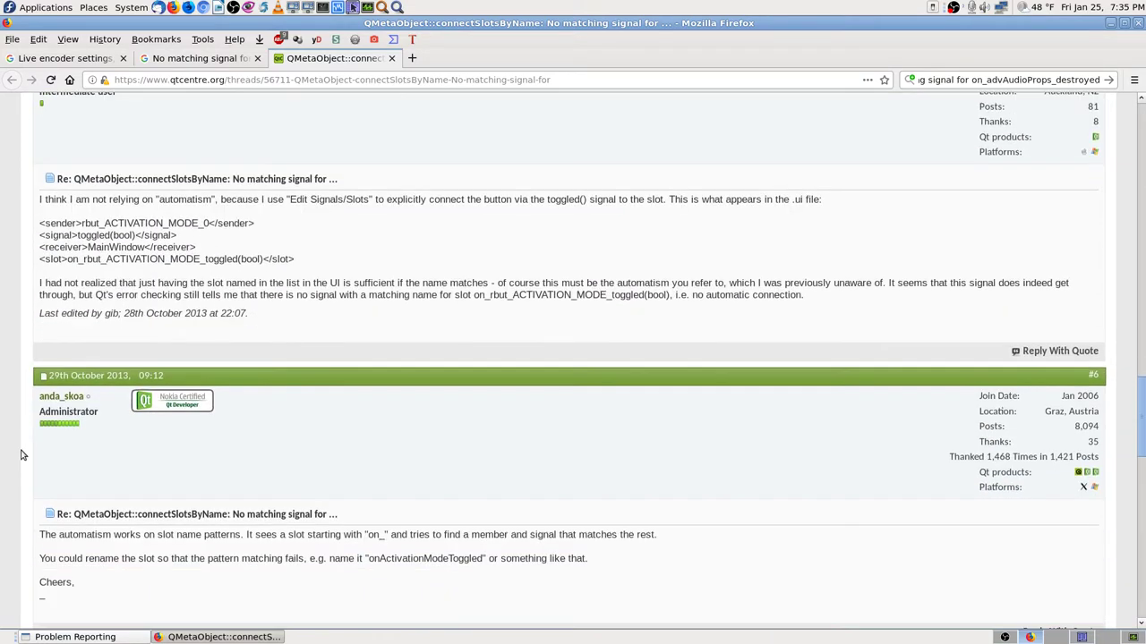
pyautogui.scroll(-2, 22, 454)
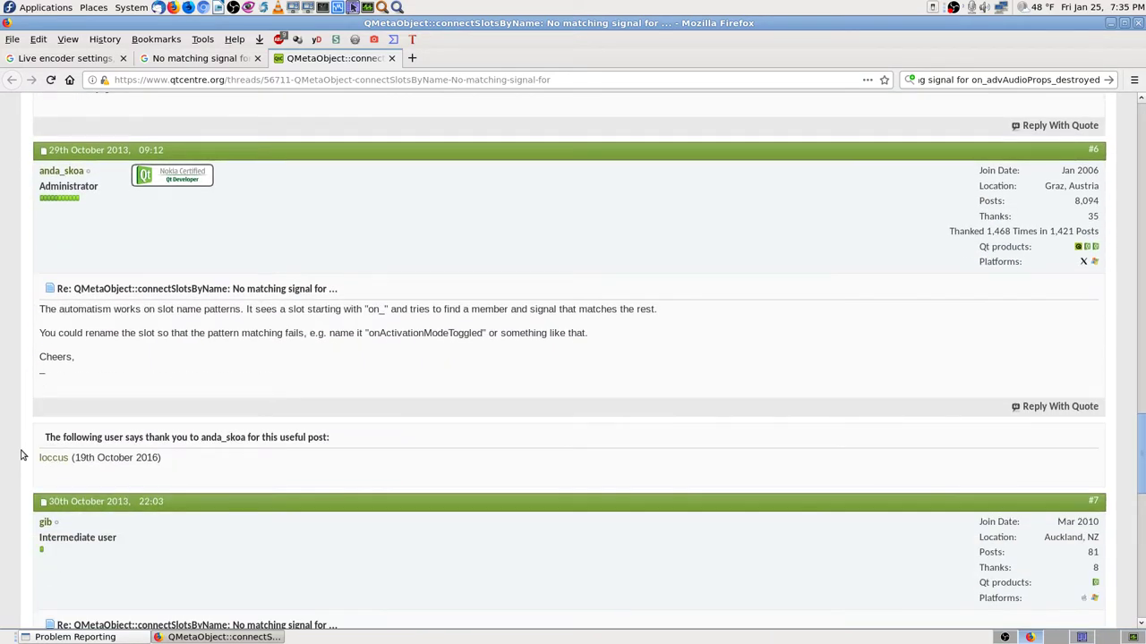
pyautogui.scroll(-5, 23, 455)
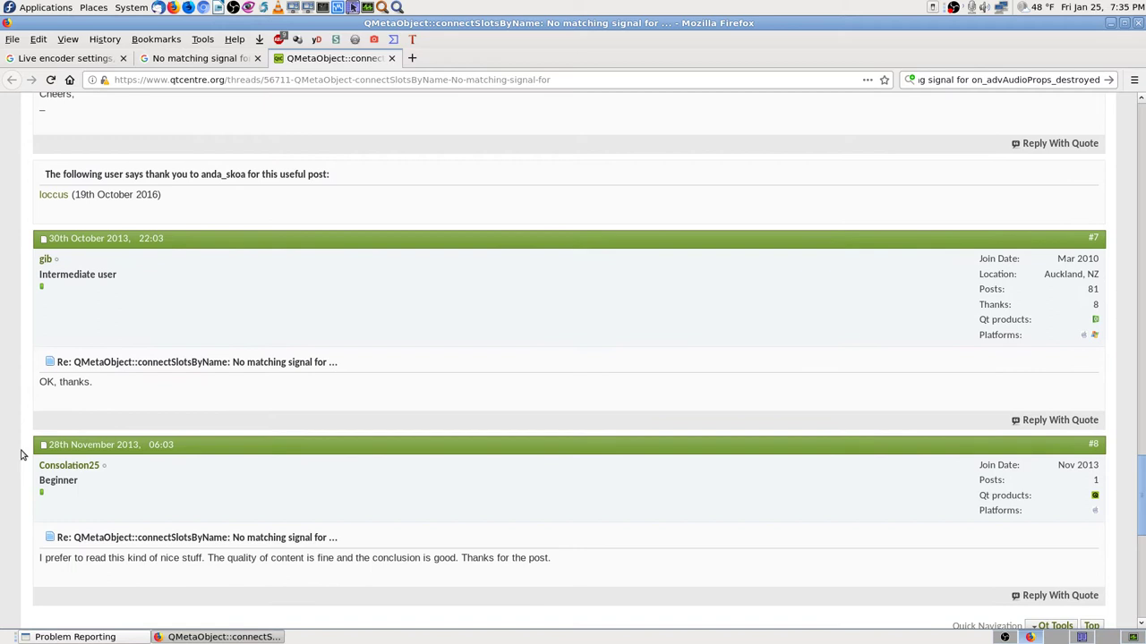
pyautogui.scroll(-1, 23, 455)
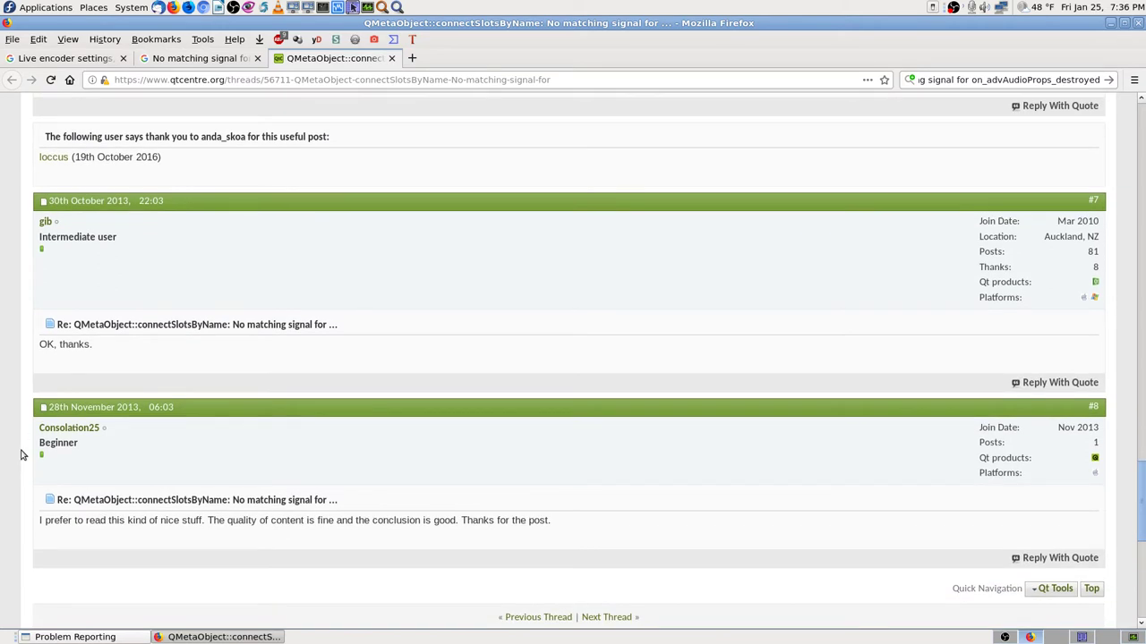
pyautogui.scroll(3, 22, 455)
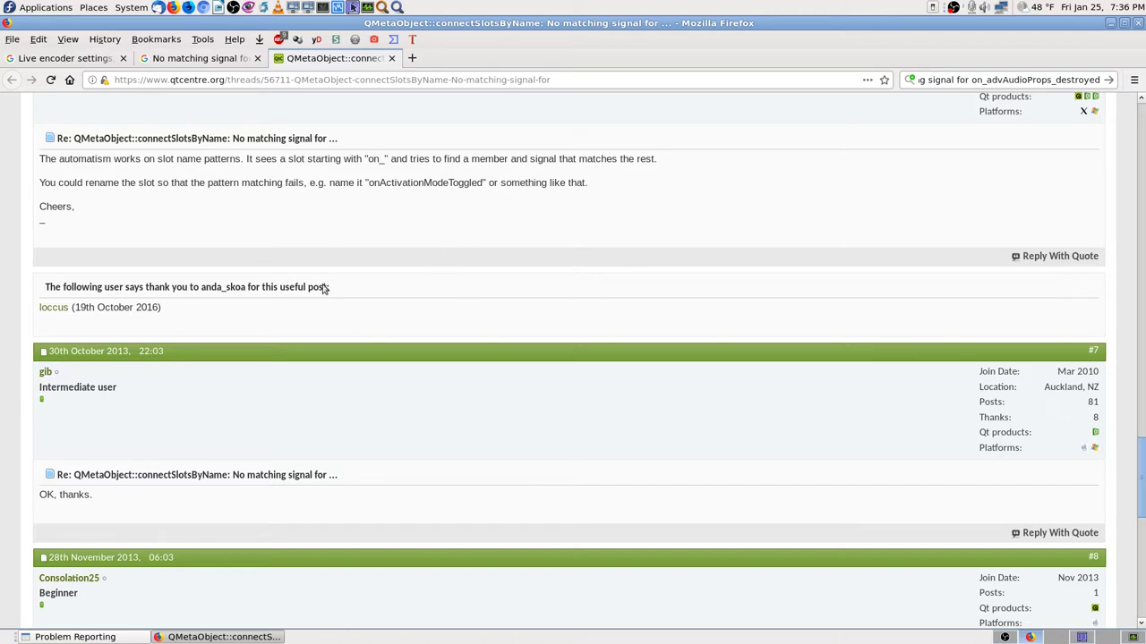
pyautogui.scroll(-10, 36, 438)
pyautogui.scroll(4, 36, 438)
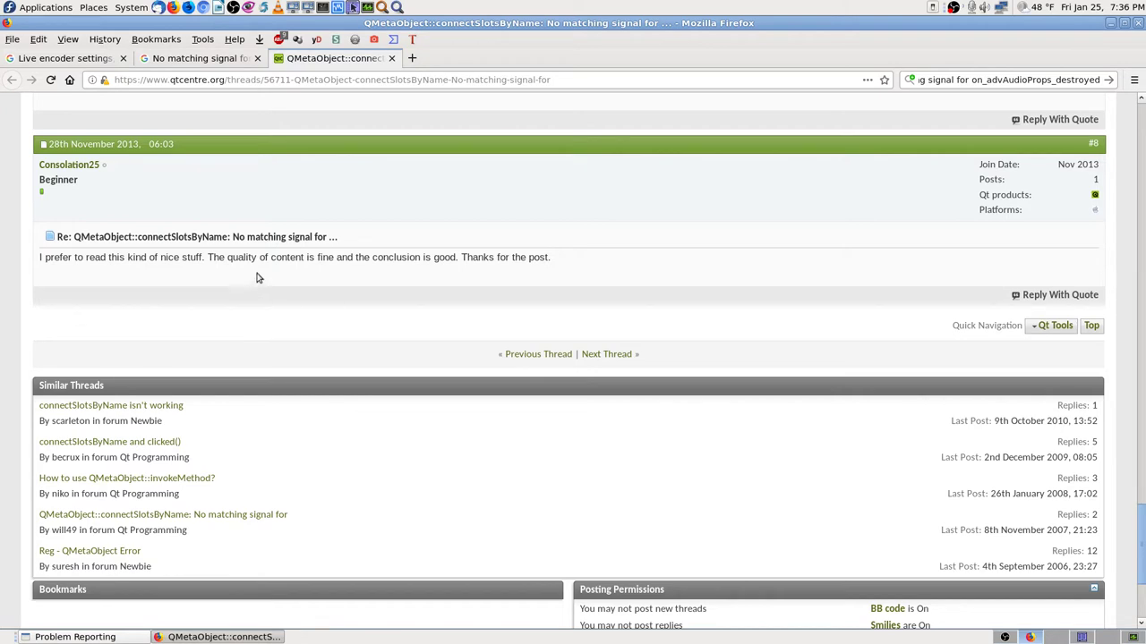
pyautogui.scroll(5, 496, 281)
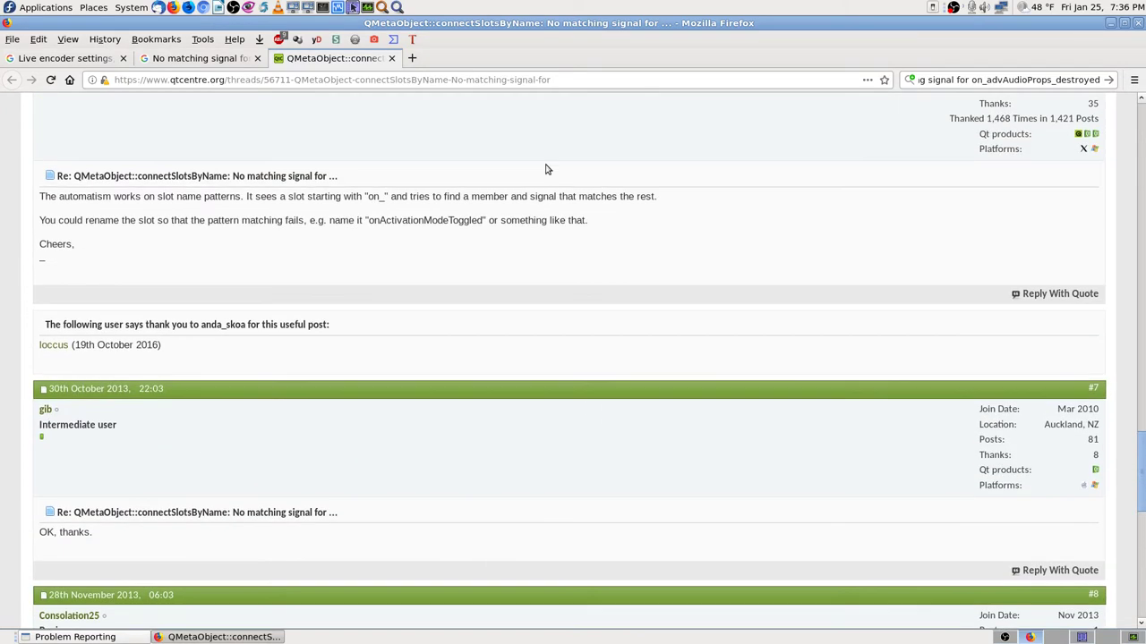
pyautogui.click(391, 58)
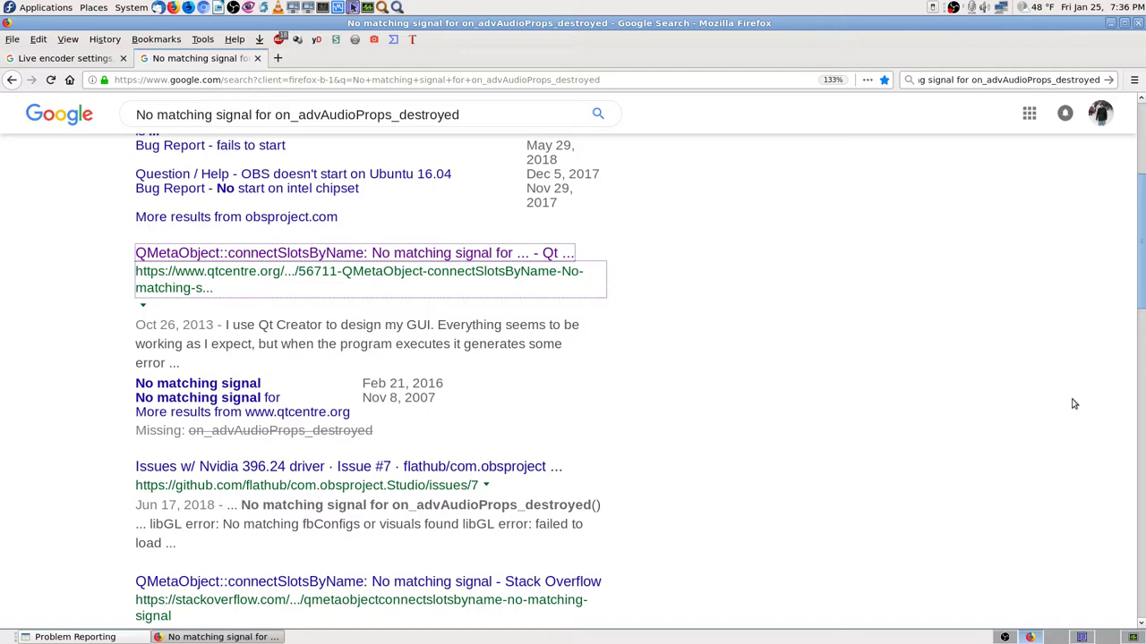
# Close the Google tab and Firefox, dismiss the OBS crash details, and close Problem Reporting.
pyautogui.click(258, 59)
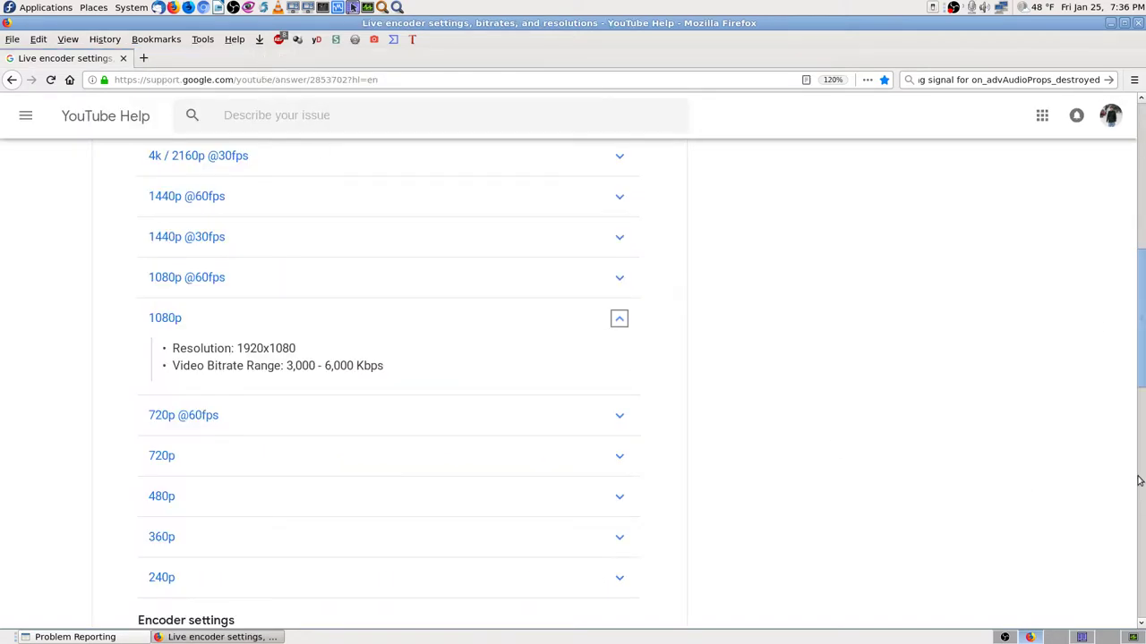
pyautogui.click(1139, 24)
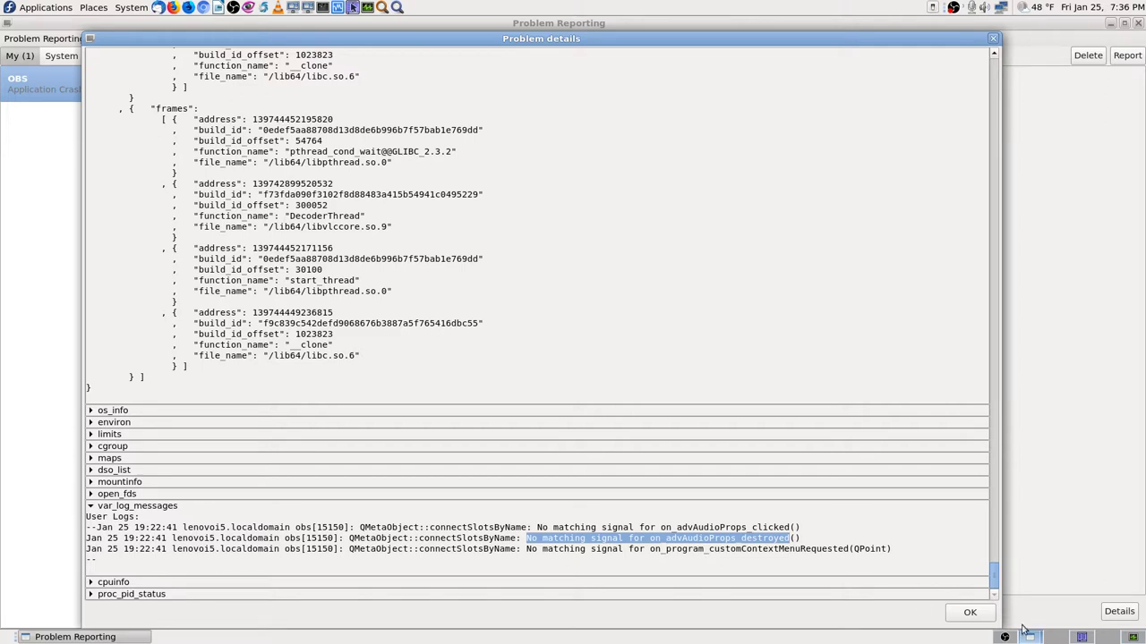
pyautogui.click(970, 616)
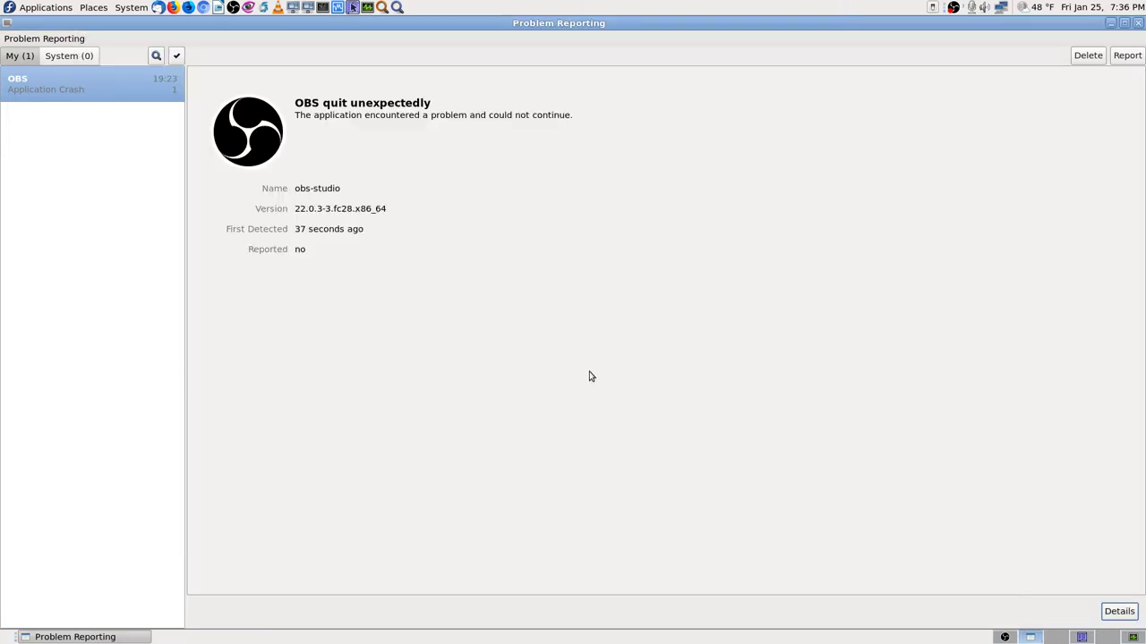
pyautogui.click(1117, 612)
pyautogui.click(784, 510)
pyautogui.click(1139, 23)
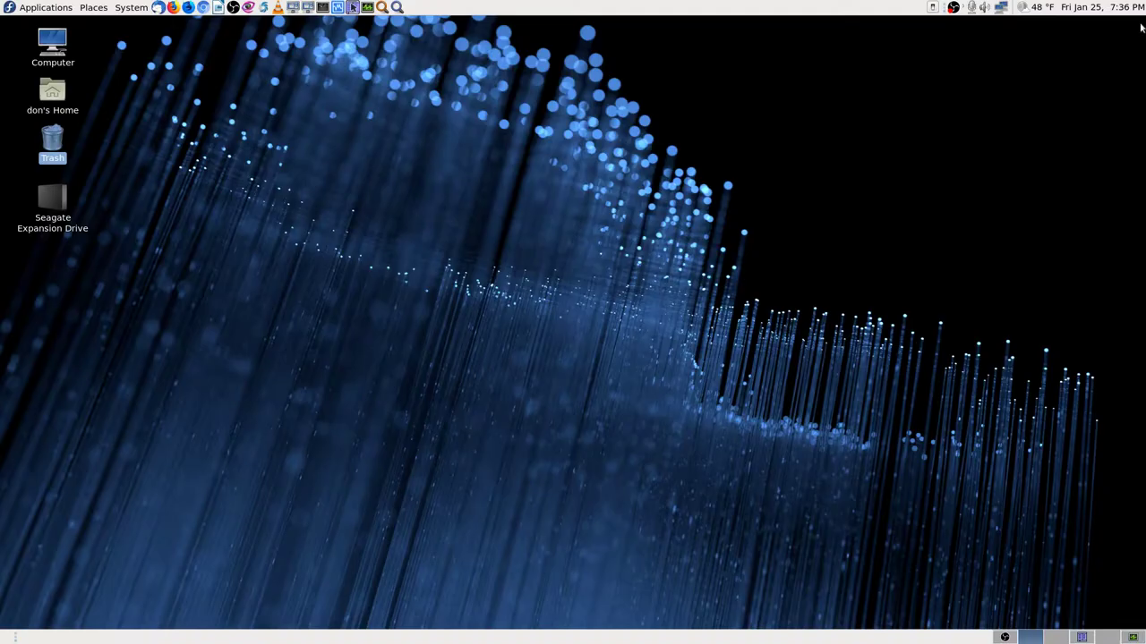
# Switch to the workspace where OBS Studio is recording the Desktop Screencast scene.
pyautogui.click(1082, 637)
pyautogui.click(1004, 638)
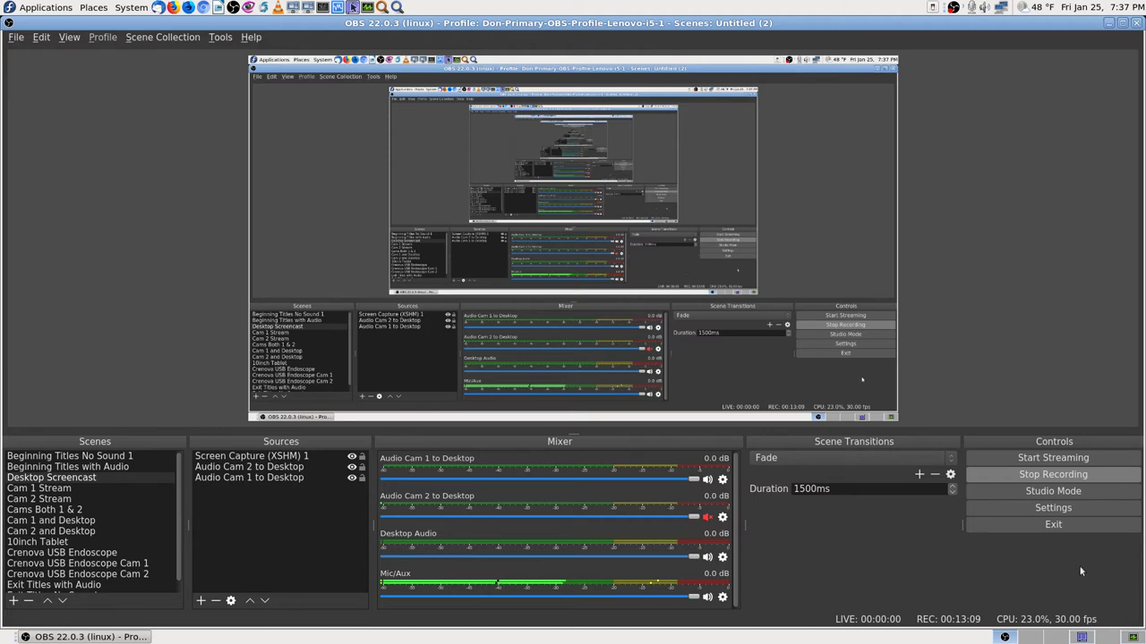
pyautogui.click(1053, 508)
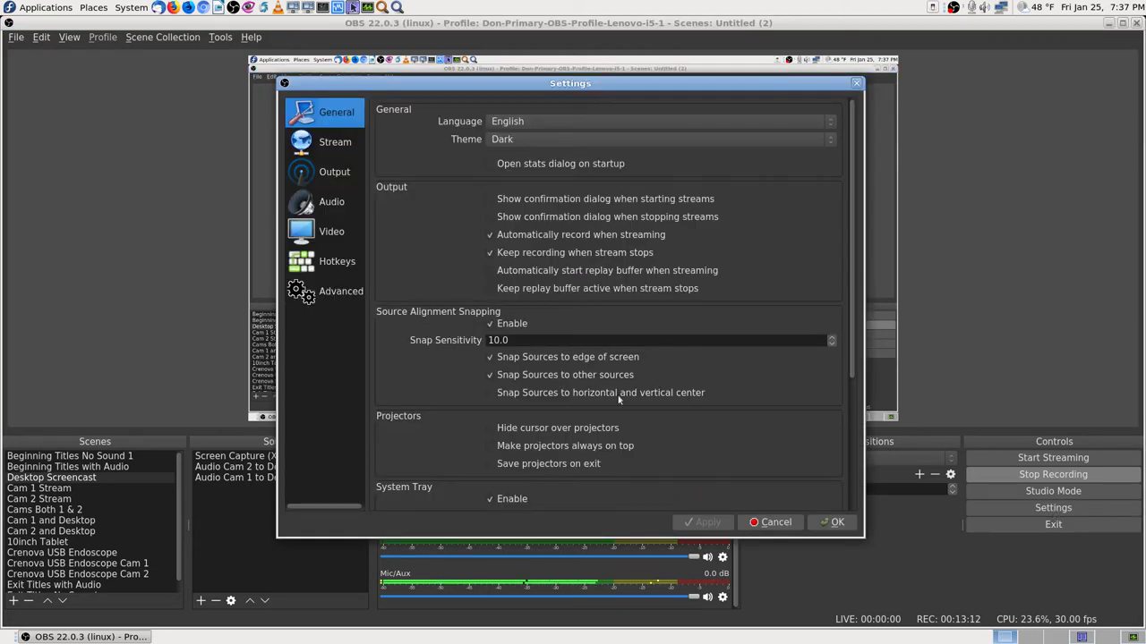
pyautogui.click(327, 170)
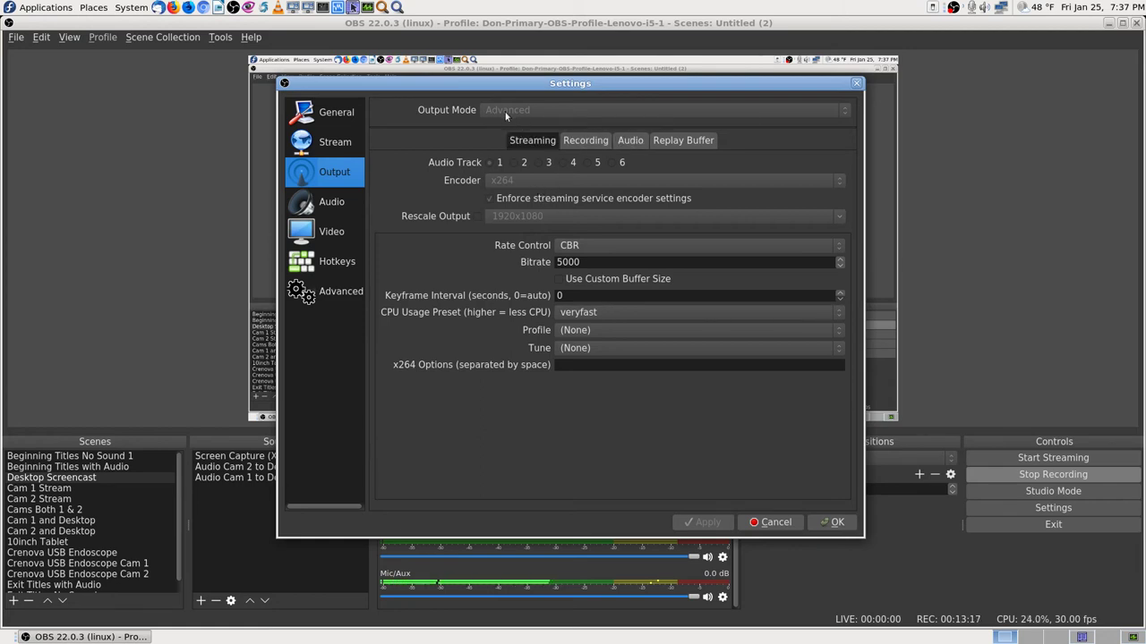
pyautogui.click(589, 142)
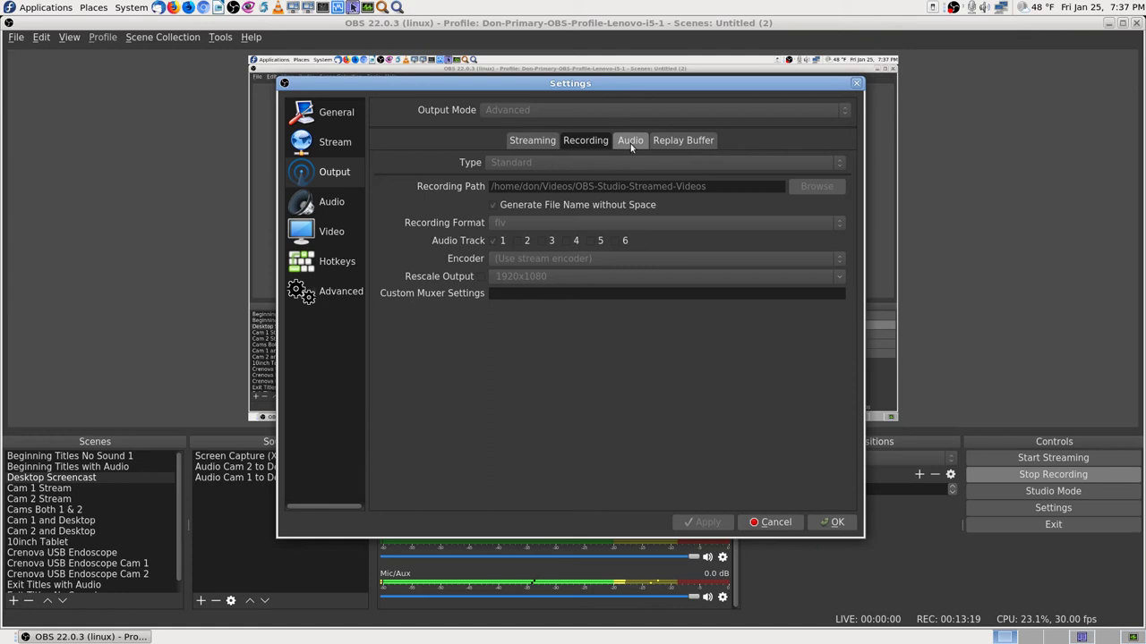
pyautogui.click(630, 144)
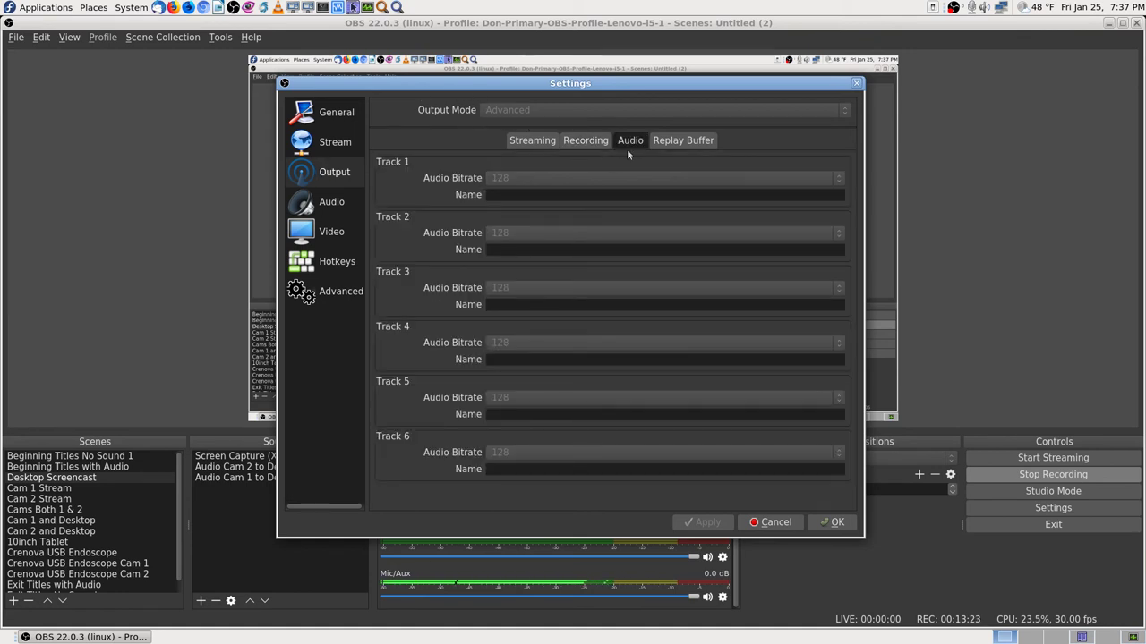
pyautogui.click(596, 145)
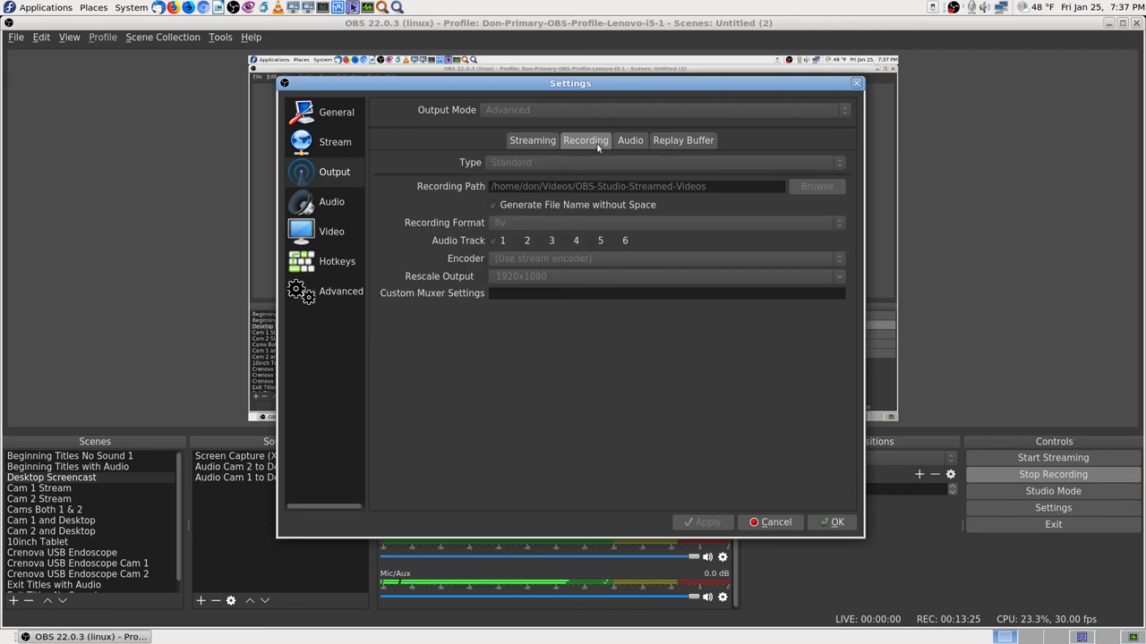
pyautogui.click(533, 141)
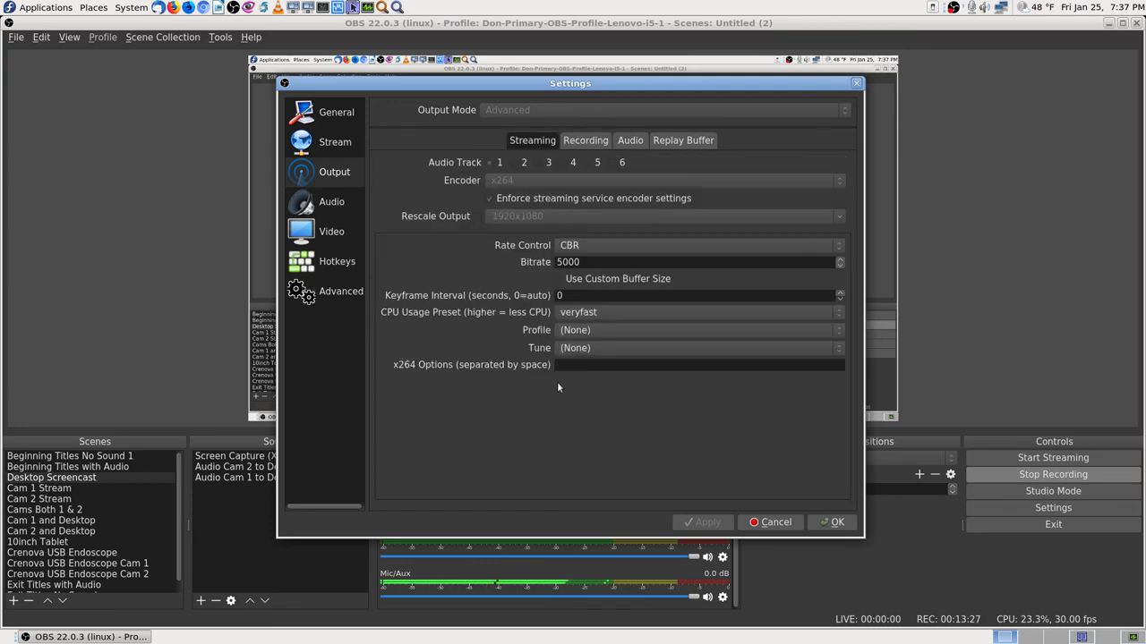
pyautogui.click(776, 522)
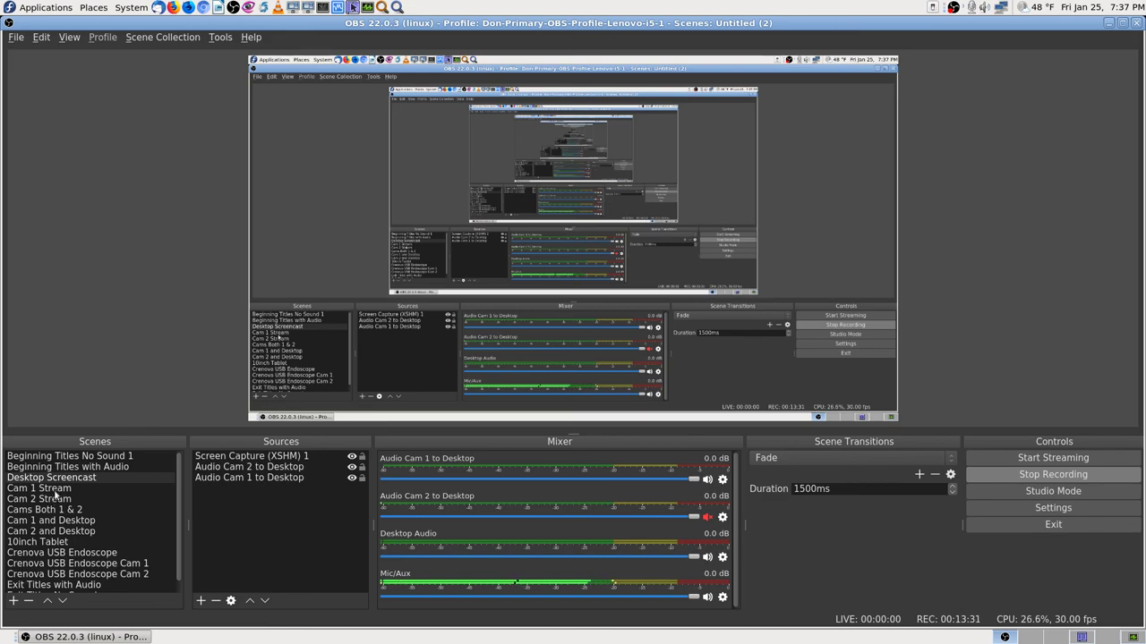